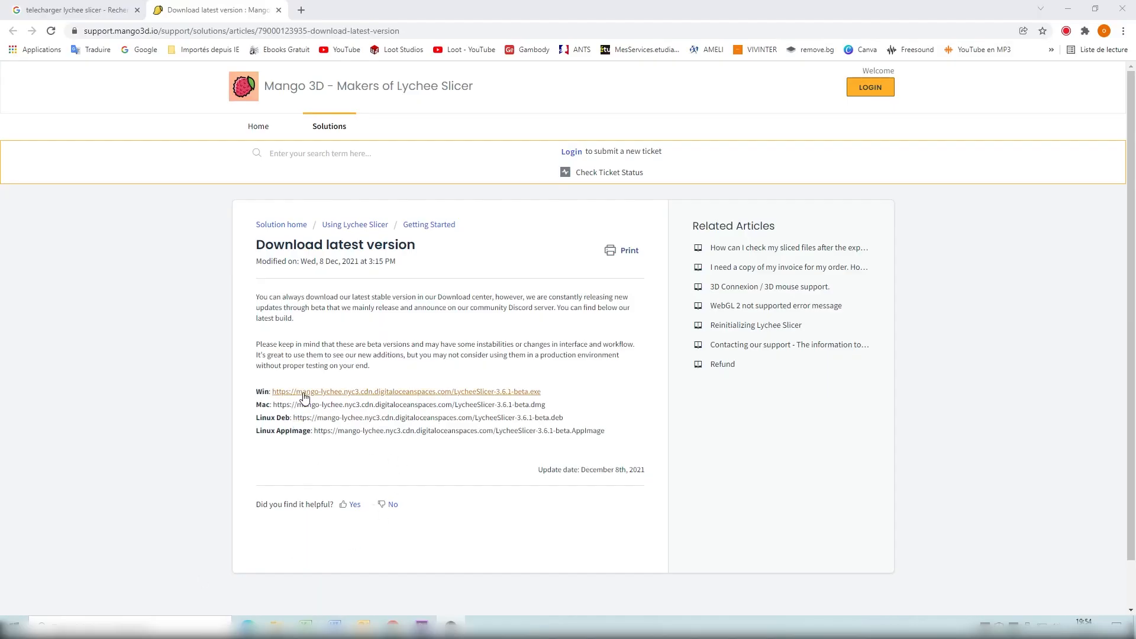
# - Download the Windows build of Lychee Slicer 3.6.1 beta from the support article
pyautogui.click(300, 392)
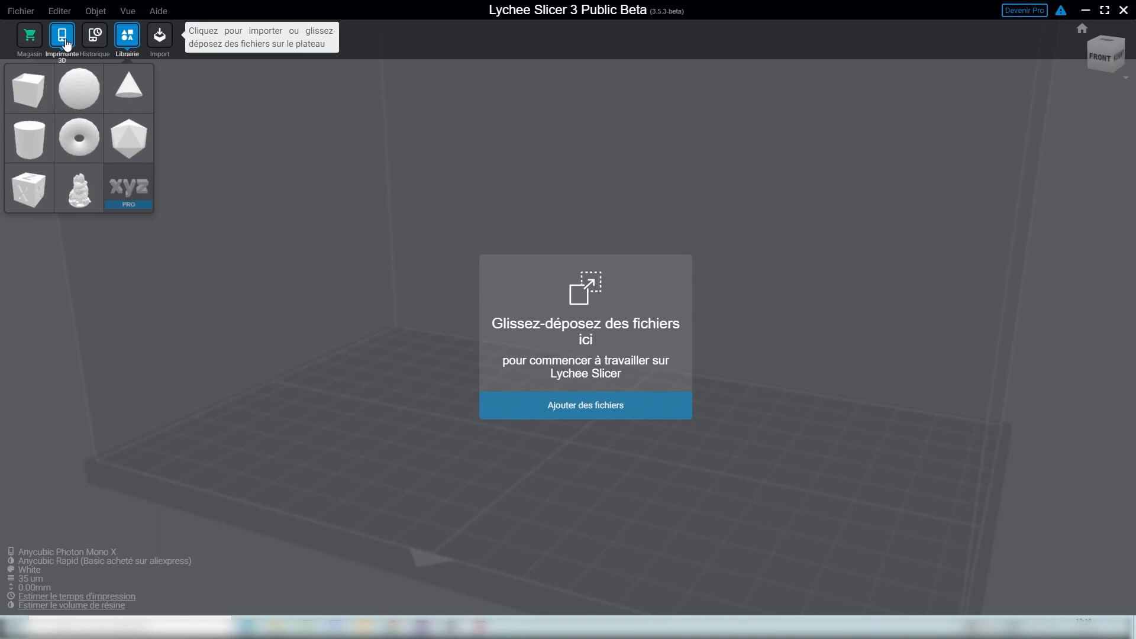
# - In Lychee Slicer, open the printer and resin selection and review the Anycubic Photon Mono X printer settings, leaving them unchanged
pyautogui.click(63, 37)
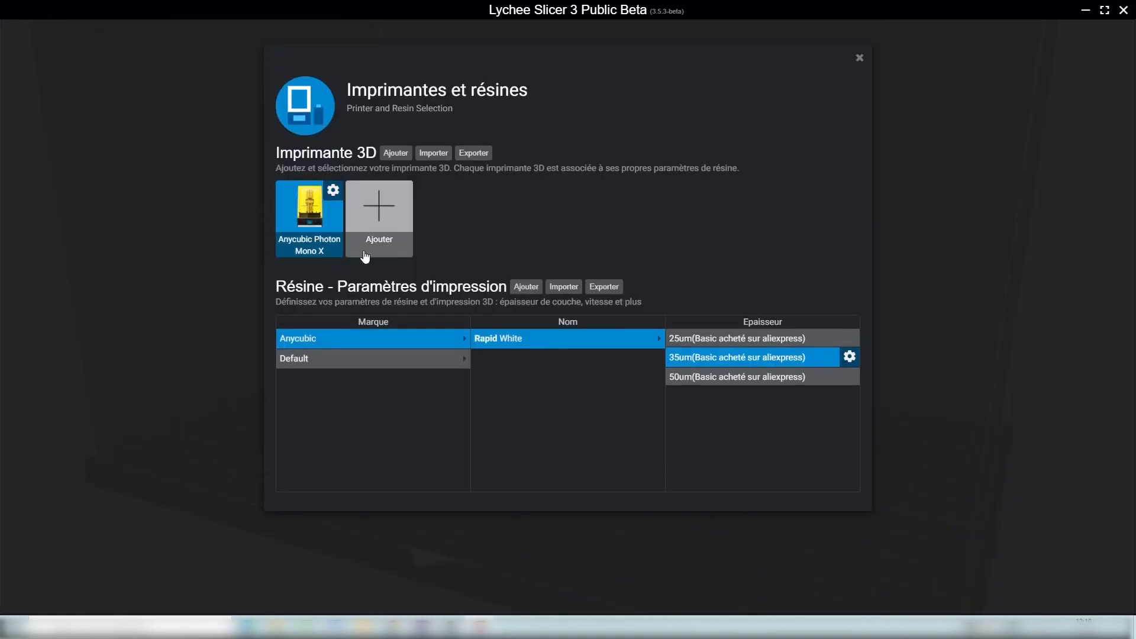
pyautogui.click(302, 253)
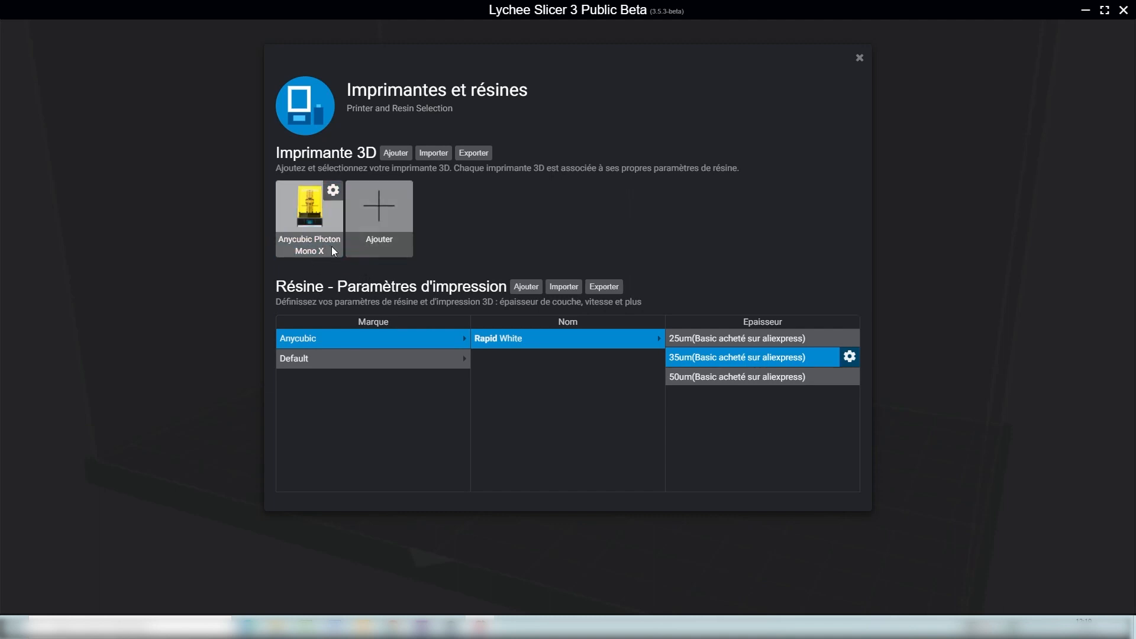
pyautogui.click(331, 192)
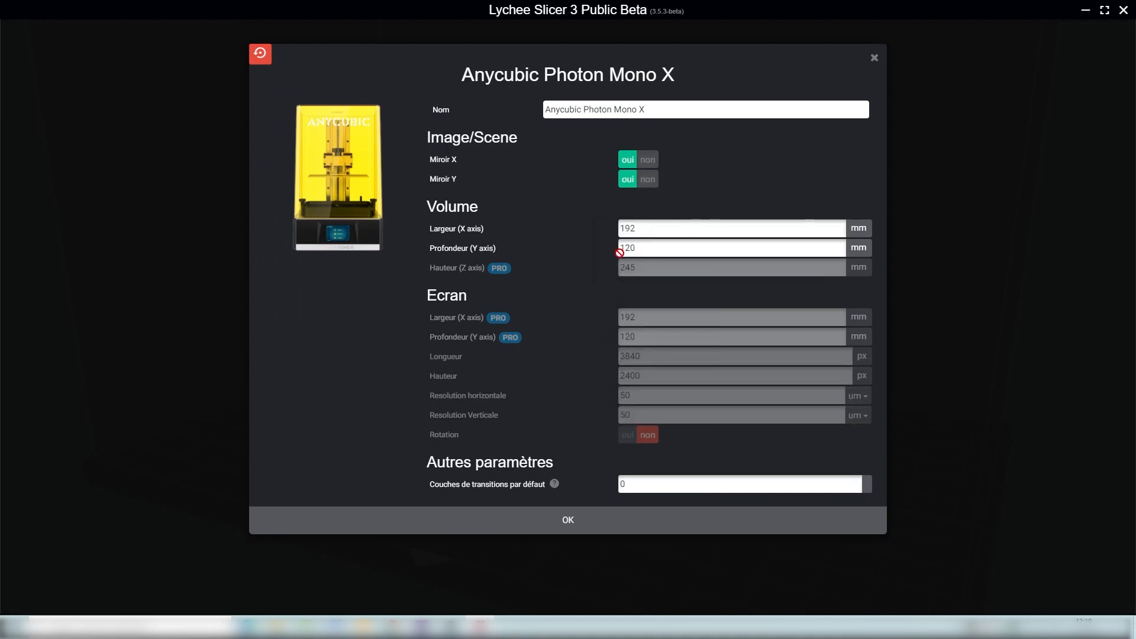
pyautogui.click(875, 57)
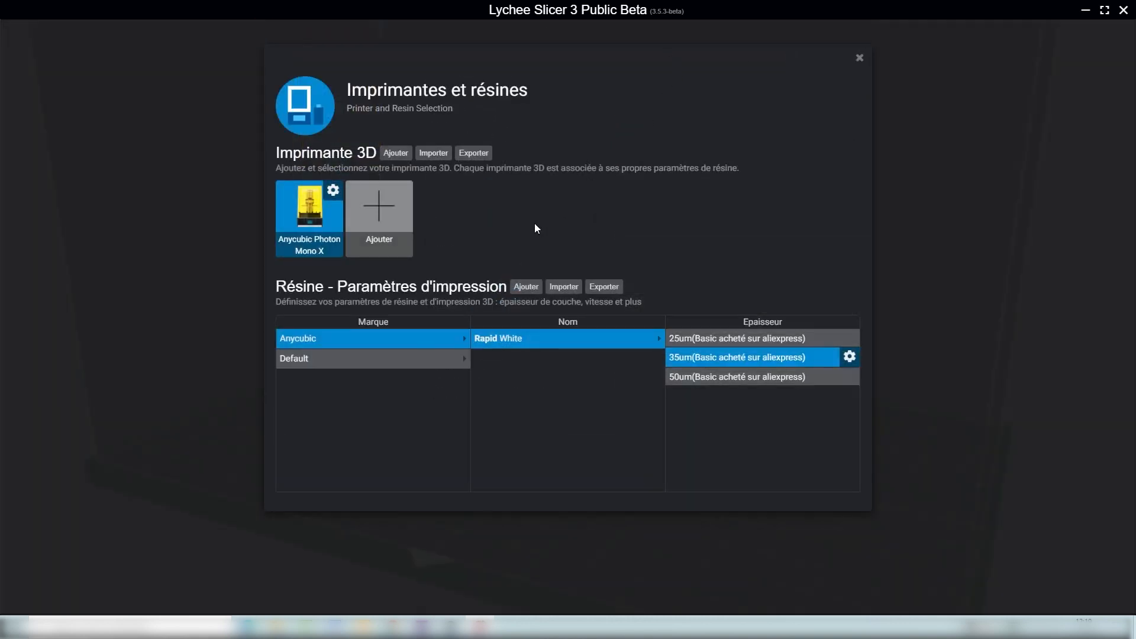
# - Add the Elegoo Saturn from the available 3D printers, also browsing the JGAURORA and Longer models
pyautogui.click(392, 220)
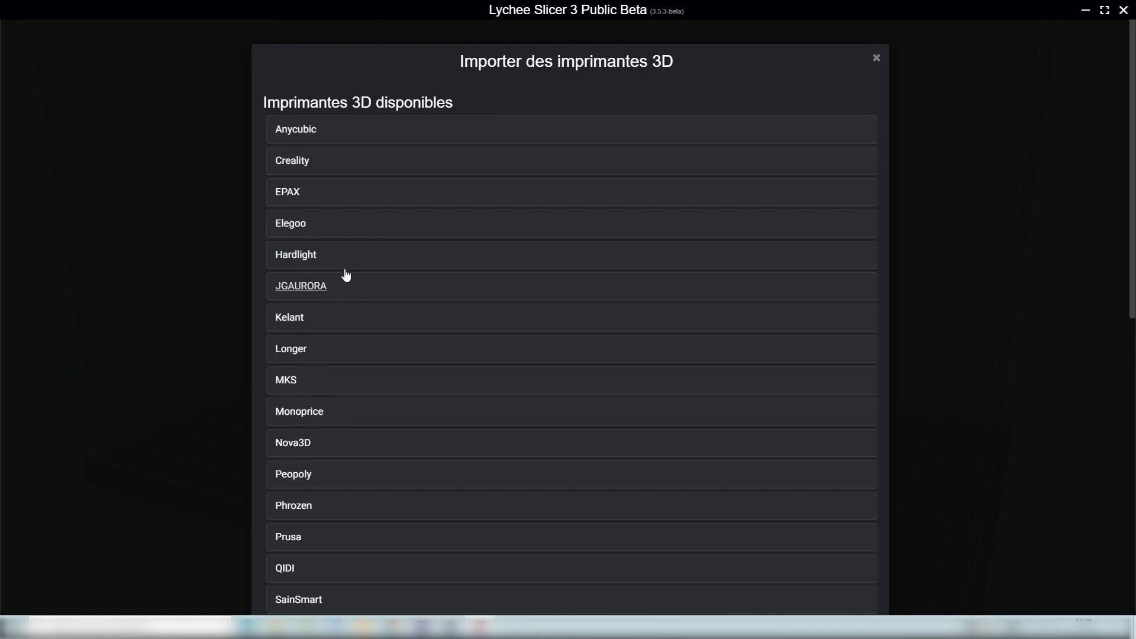
pyautogui.click(296, 225)
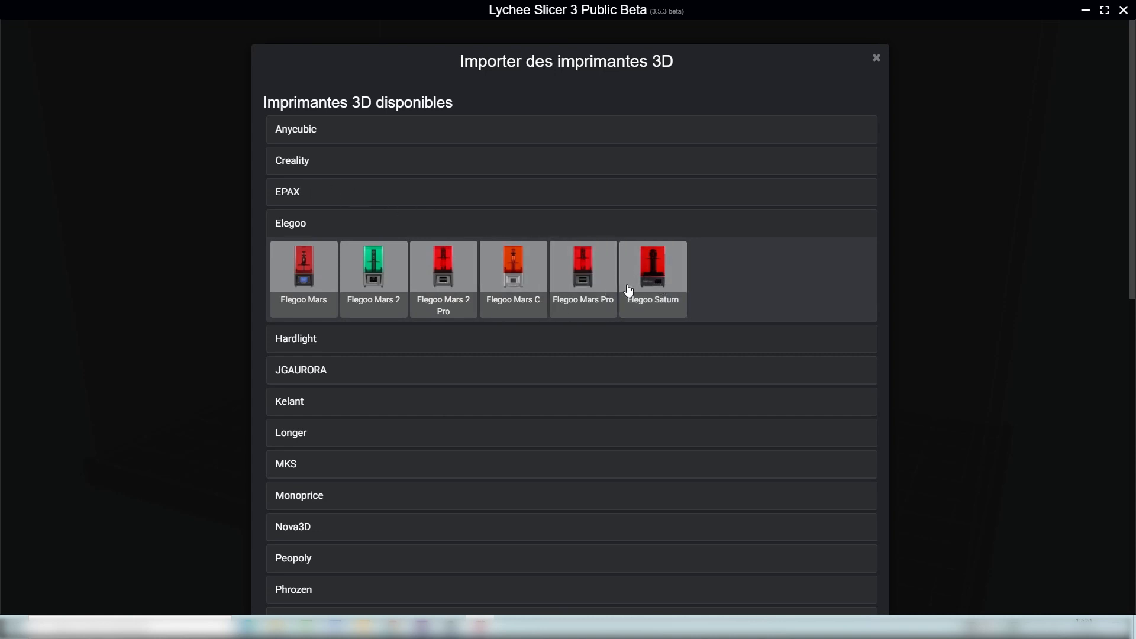
pyautogui.click(302, 373)
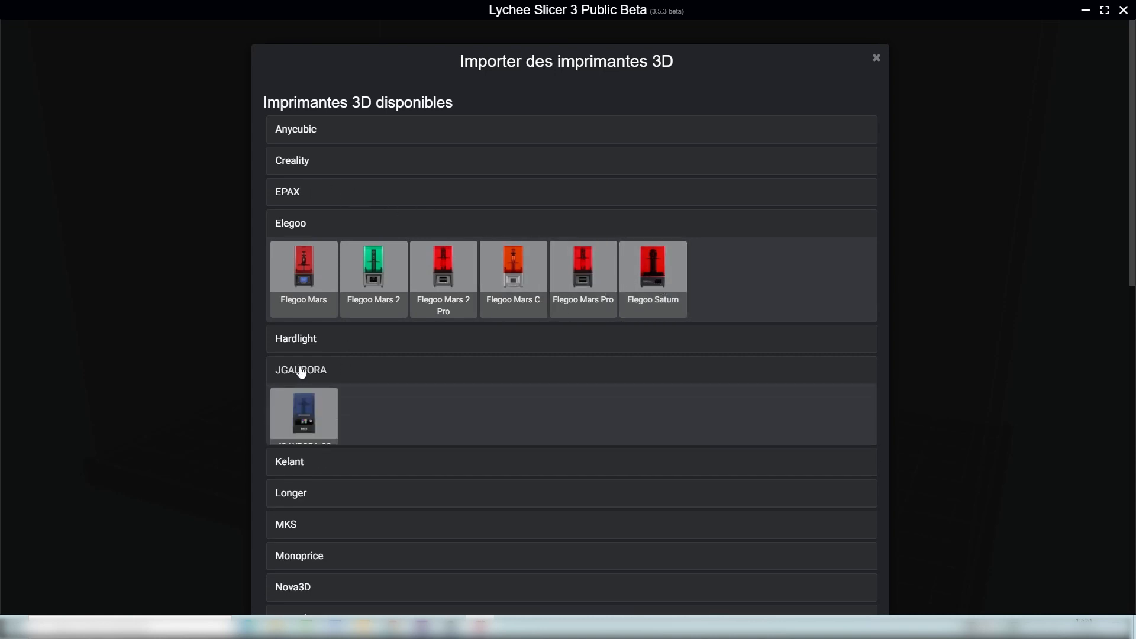
pyautogui.click(289, 523)
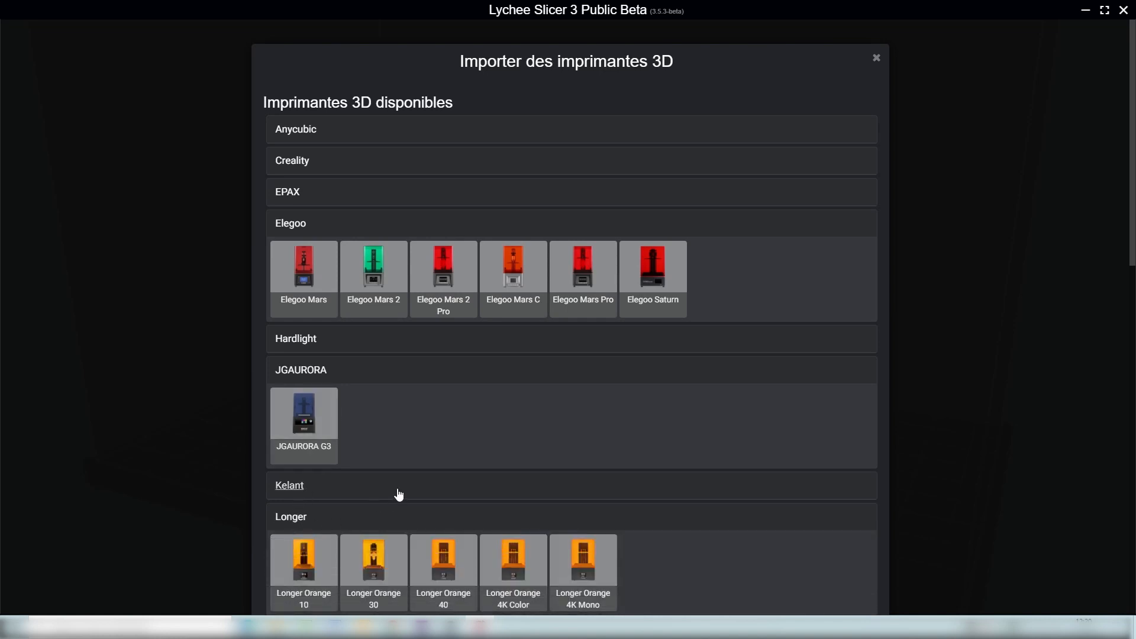
pyautogui.scroll(-2, 399, 497)
pyautogui.scroll(2, 337, 410)
pyautogui.click(653, 273)
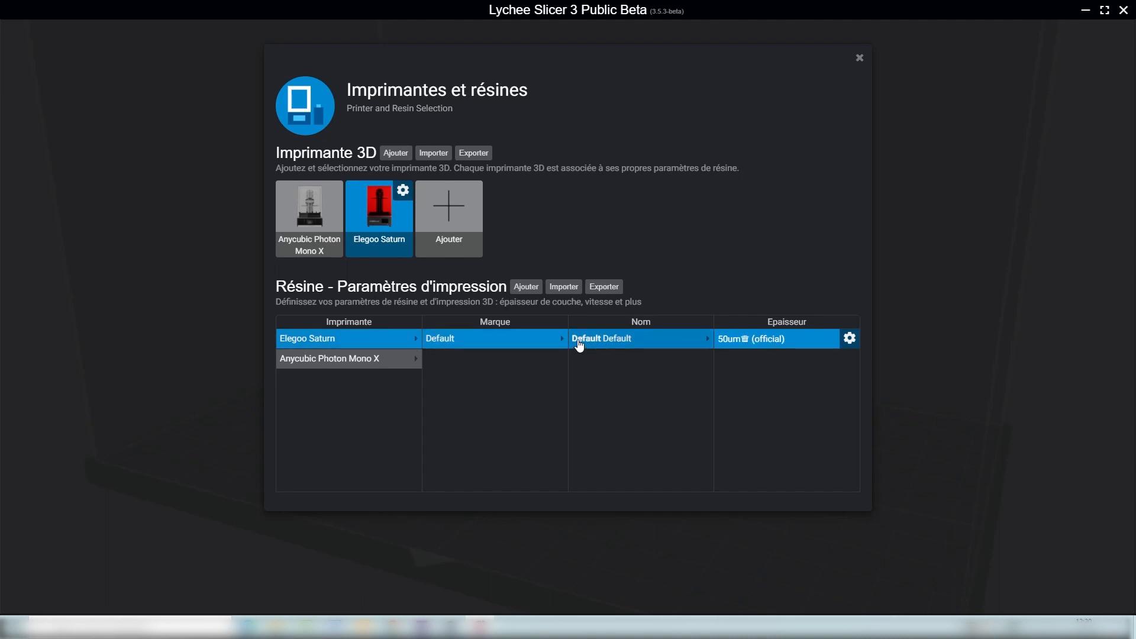
# - Set the normal layer thickness of the Elegoo Saturn's default resin profile to 25 um
pyautogui.click(850, 340)
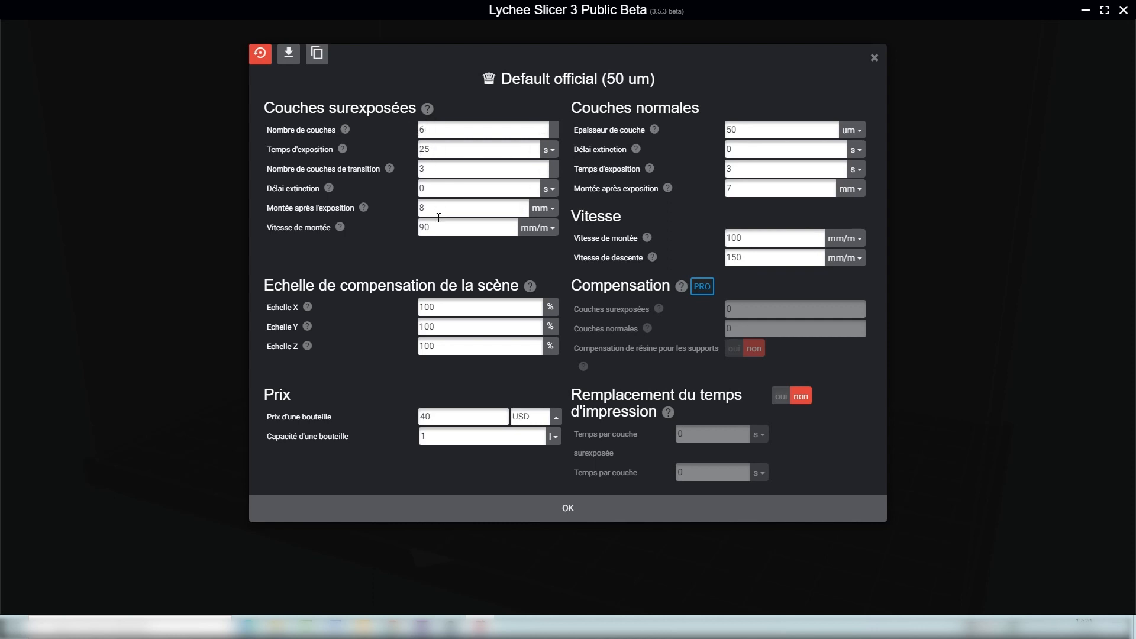
pyautogui.click(741, 129)
pyautogui.click(834, 134)
pyautogui.click(834, 134)
# - Set the resin bottle price to 20 and its currency to EUR
pyautogui.click(438, 416)
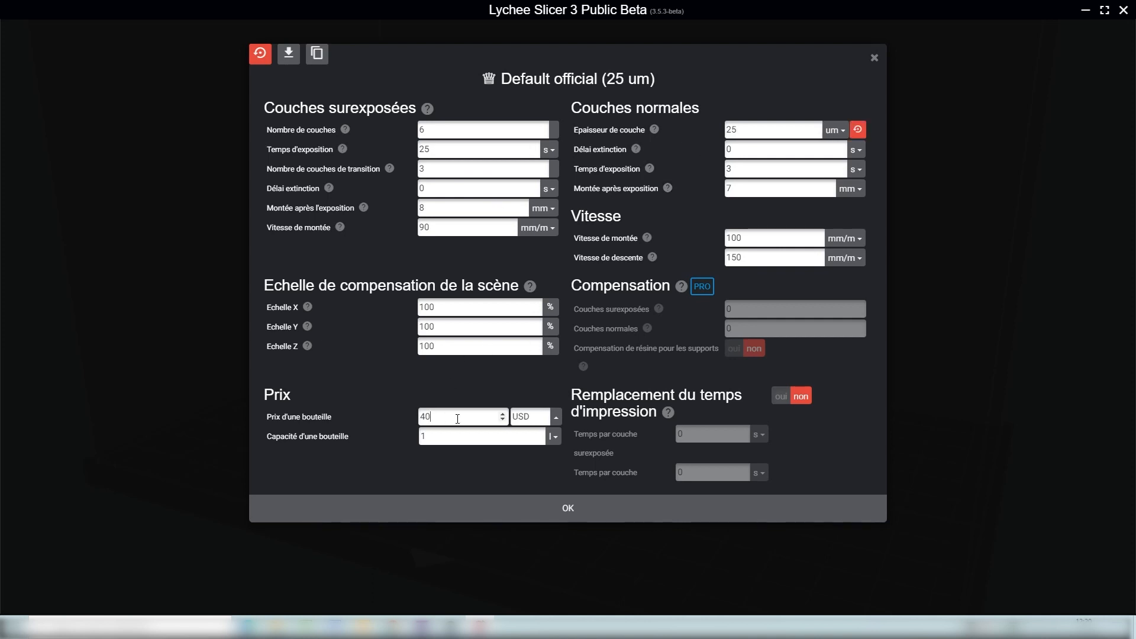
pyautogui.doubleClick(433, 418)
pyautogui.write('20')
pyautogui.click(555, 417)
pyautogui.click(543, 333)
# - Set the resin bottle capacity to 500 ml and close the resin profile settings
pyautogui.moveTo(487, 437); pyautogui.dragTo(421, 439)
pyautogui.write('500')
pyautogui.click(554, 437)
pyautogui.click(510, 456)
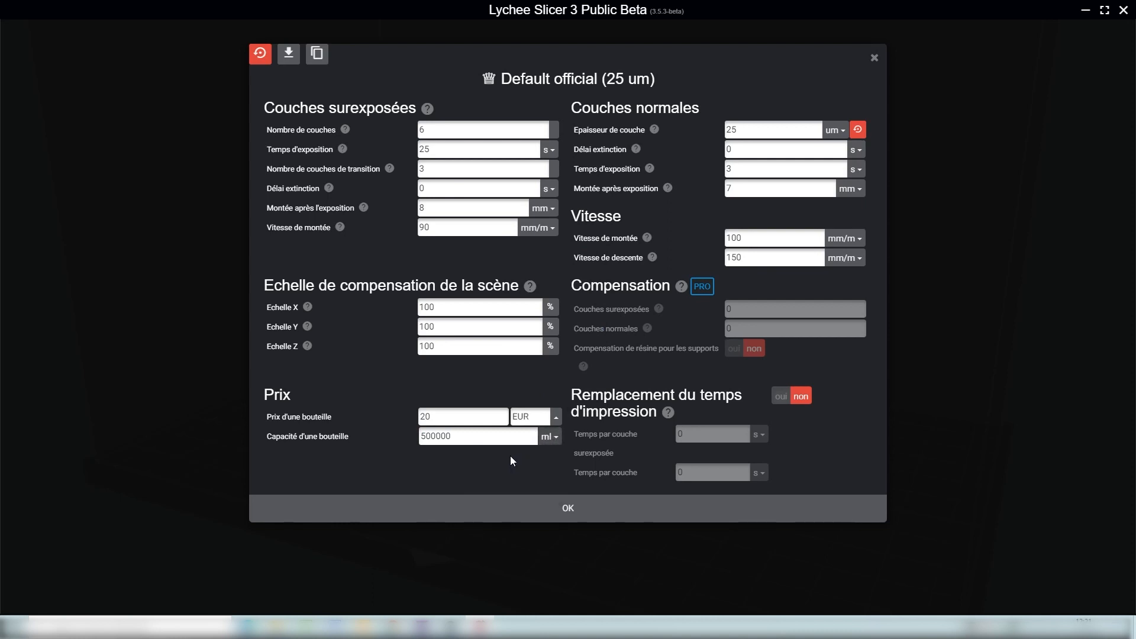
pyautogui.click(469, 435)
pyautogui.moveTo(470, 436); pyautogui.dragTo(389, 428)
pyautogui.write('500')
pyautogui.click(476, 418)
pyautogui.click(875, 59)
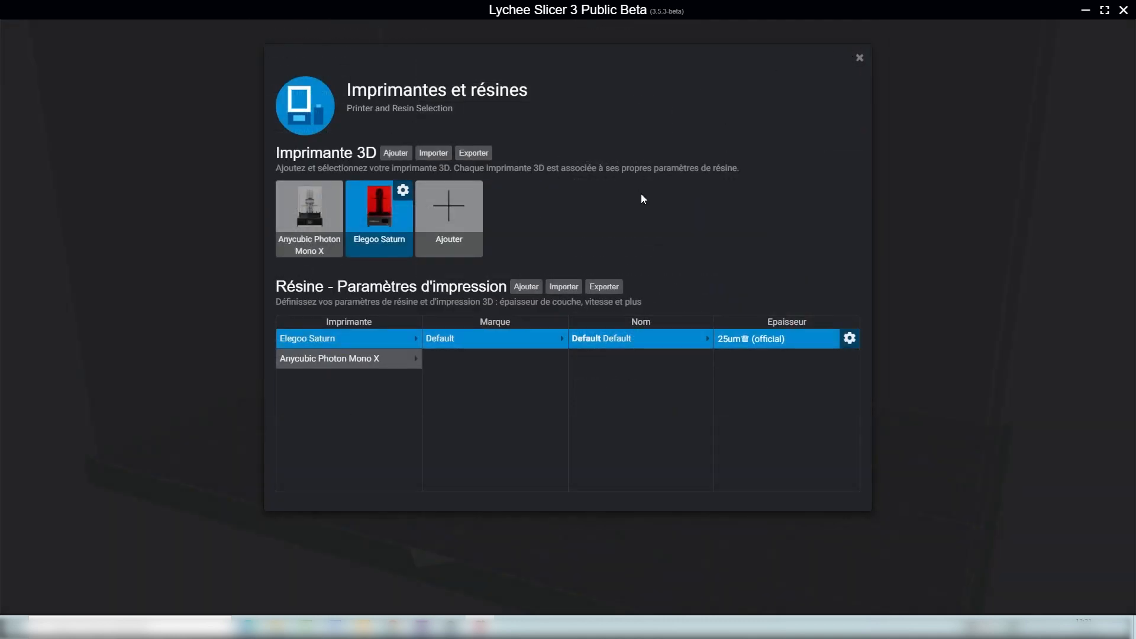
# - Switch back to the Anycubic Photon Mono X and review the settings of its 25 um Rapid White resin profile
pyautogui.click(310, 214)
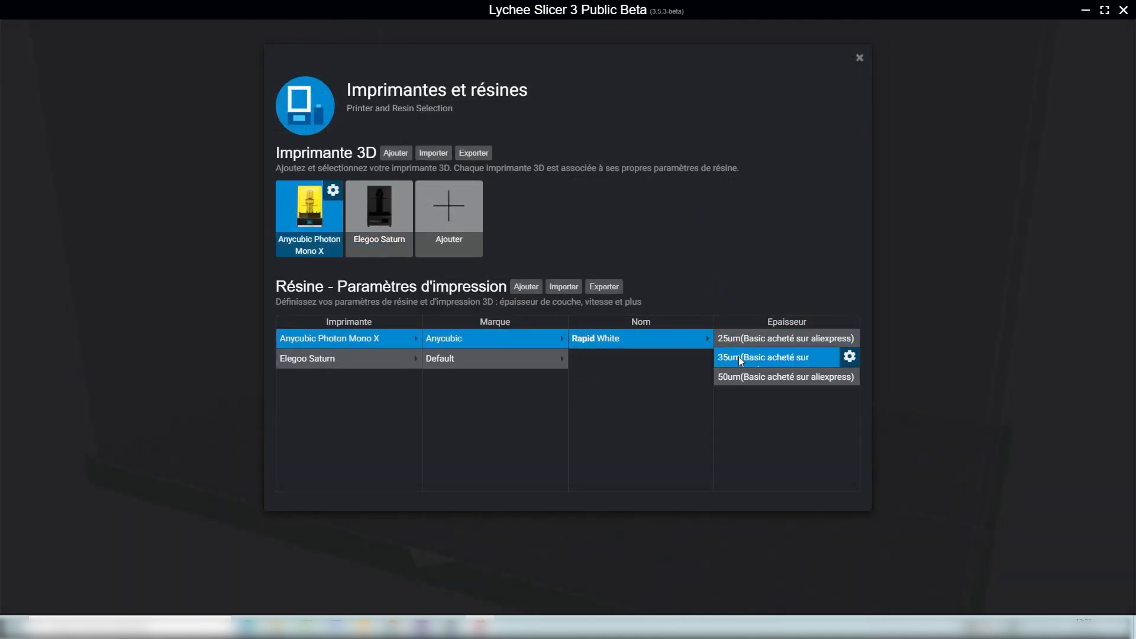
pyautogui.click(836, 339)
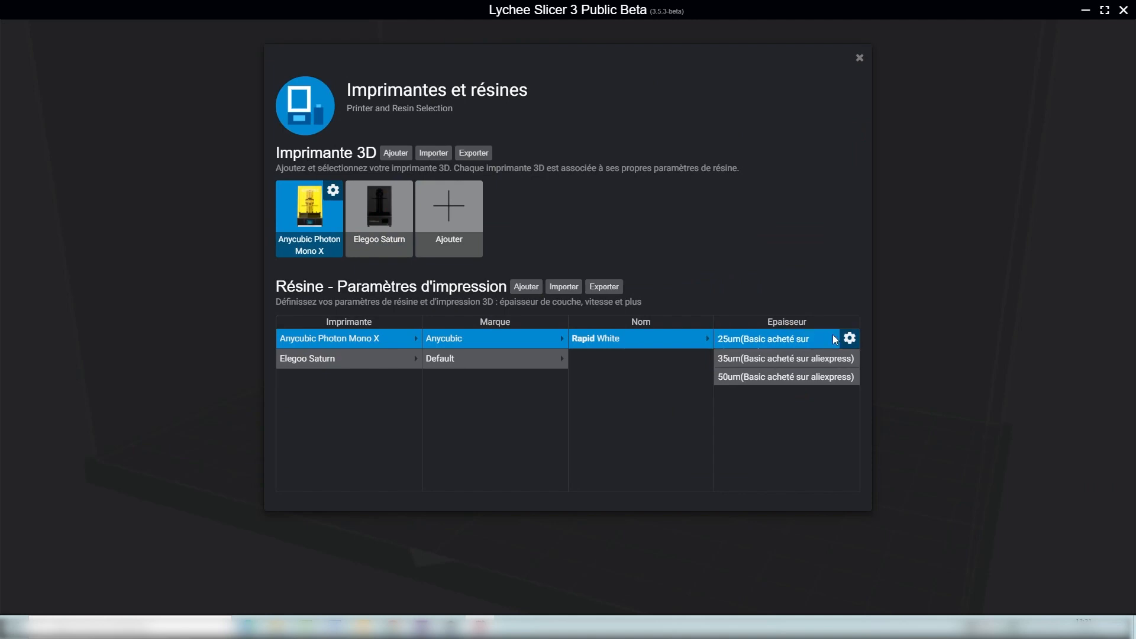
pyautogui.click(849, 339)
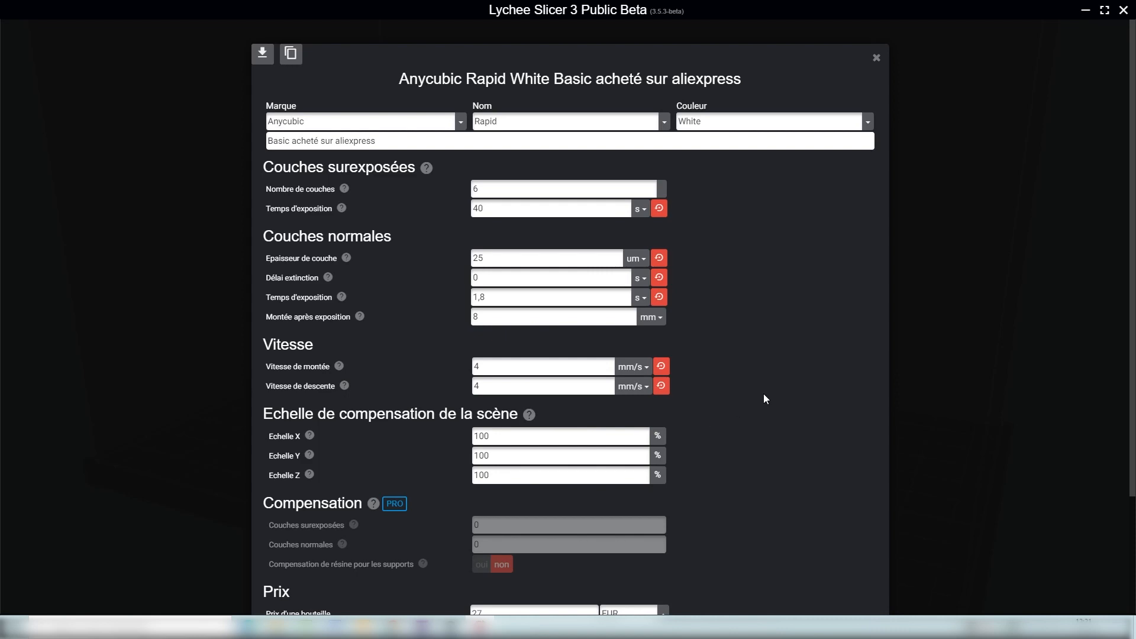
pyautogui.click(878, 59)
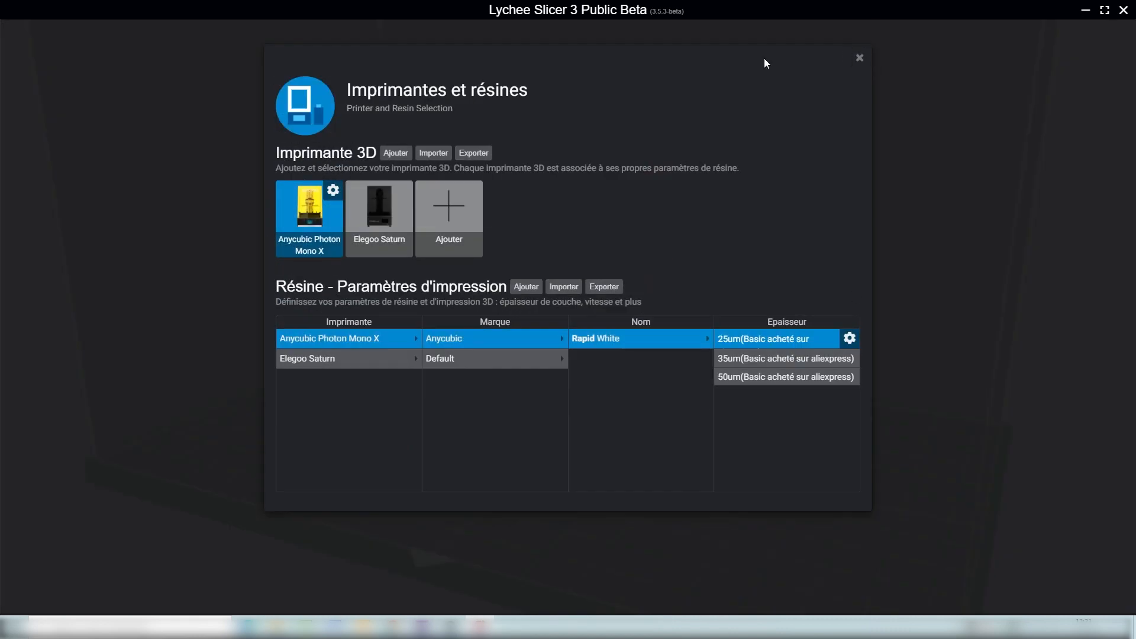
# - Select the 35 um Rapid White profile and look at the options for adding a resin to the Anycubic printer
pyautogui.click(754, 356)
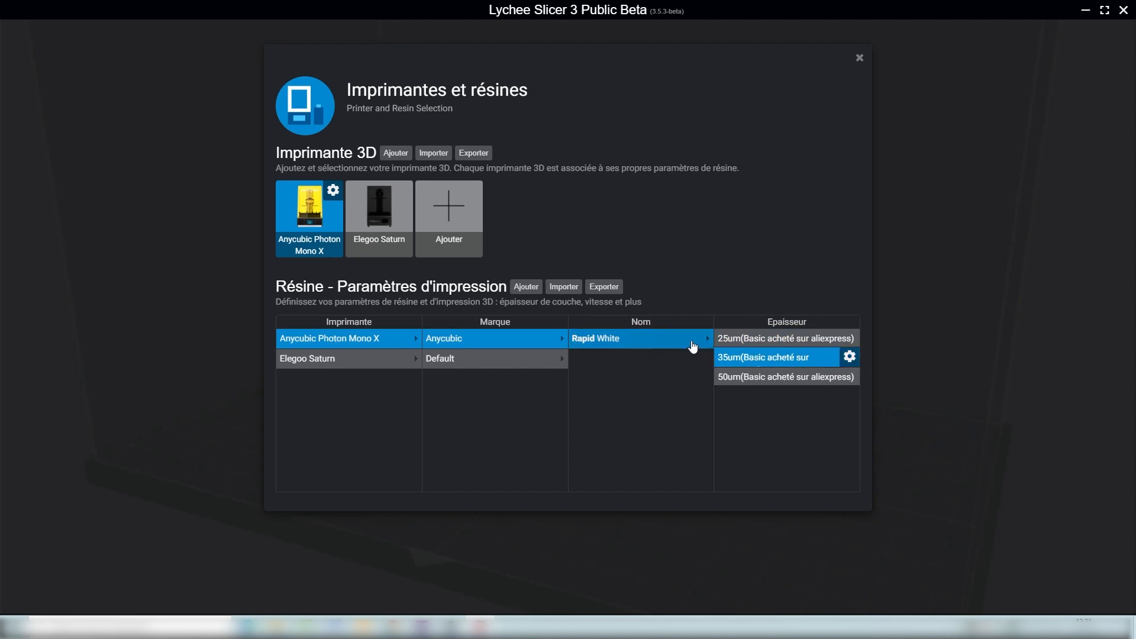
pyautogui.click(527, 287)
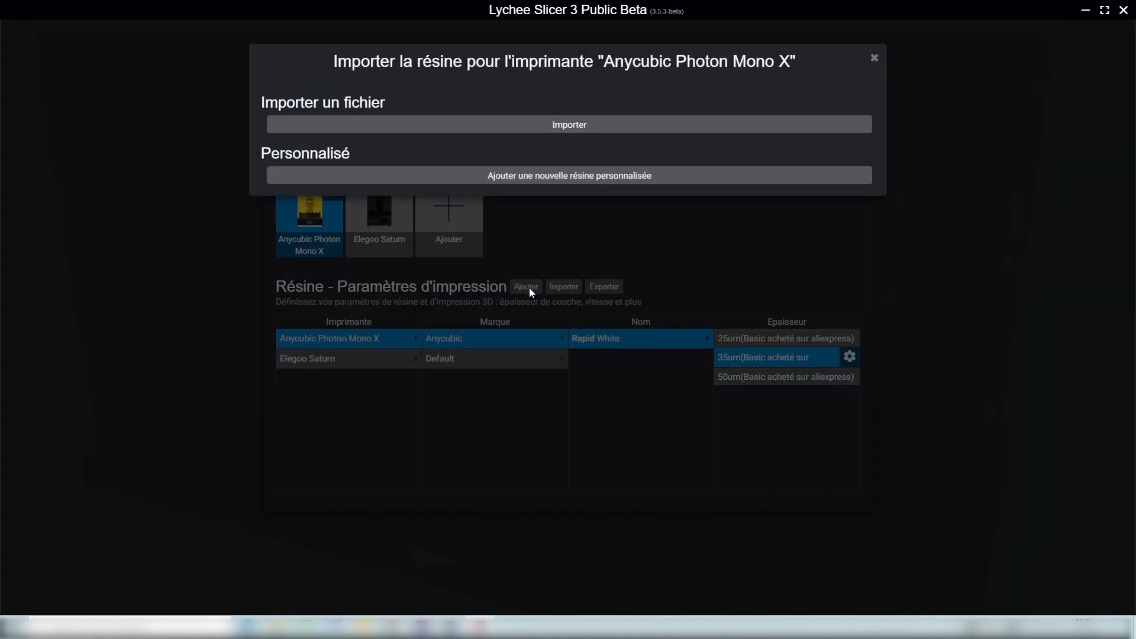
pyautogui.click(876, 60)
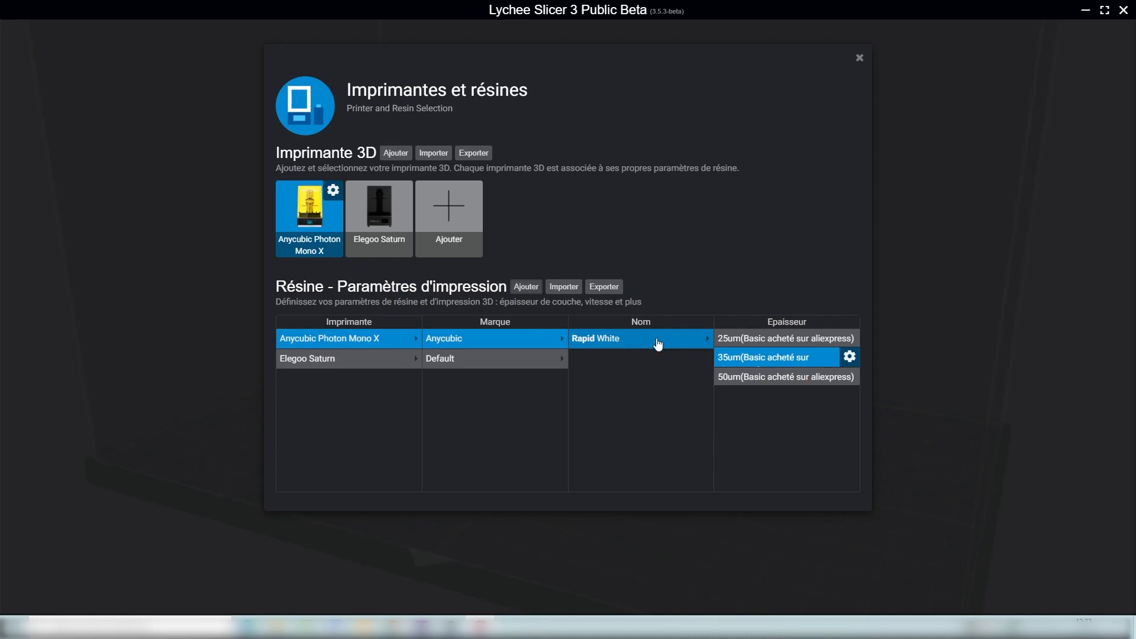
# - Review the exposure, layer thickness, speed and price settings of the 35 um Rapid White resin profile
pyautogui.click(850, 356)
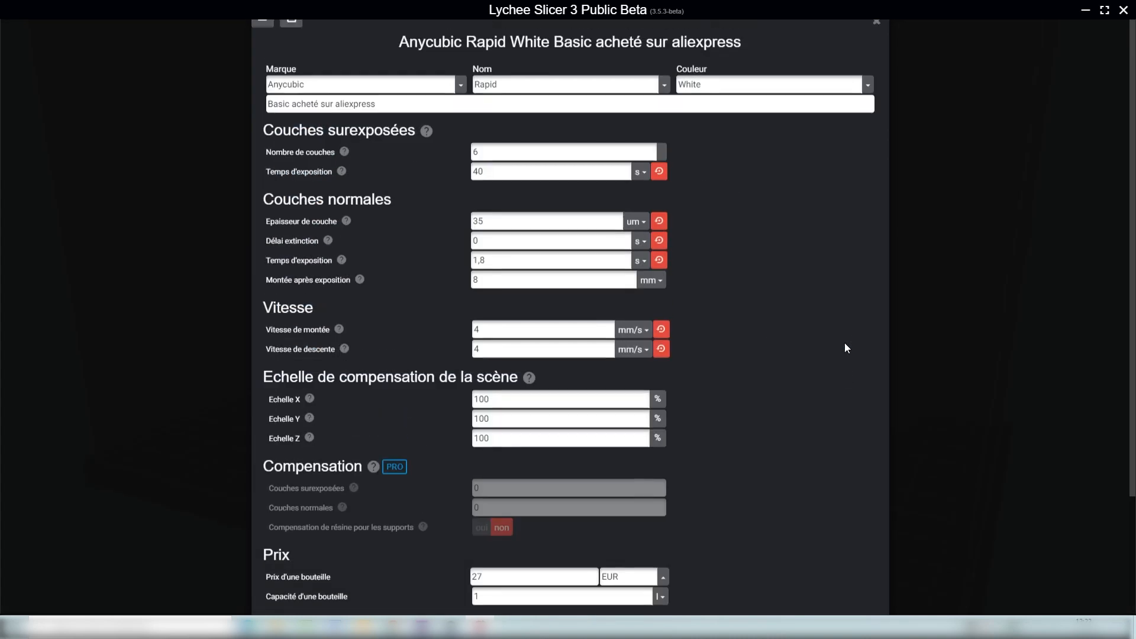
pyautogui.moveTo(488, 261); pyautogui.dragTo(456, 261)
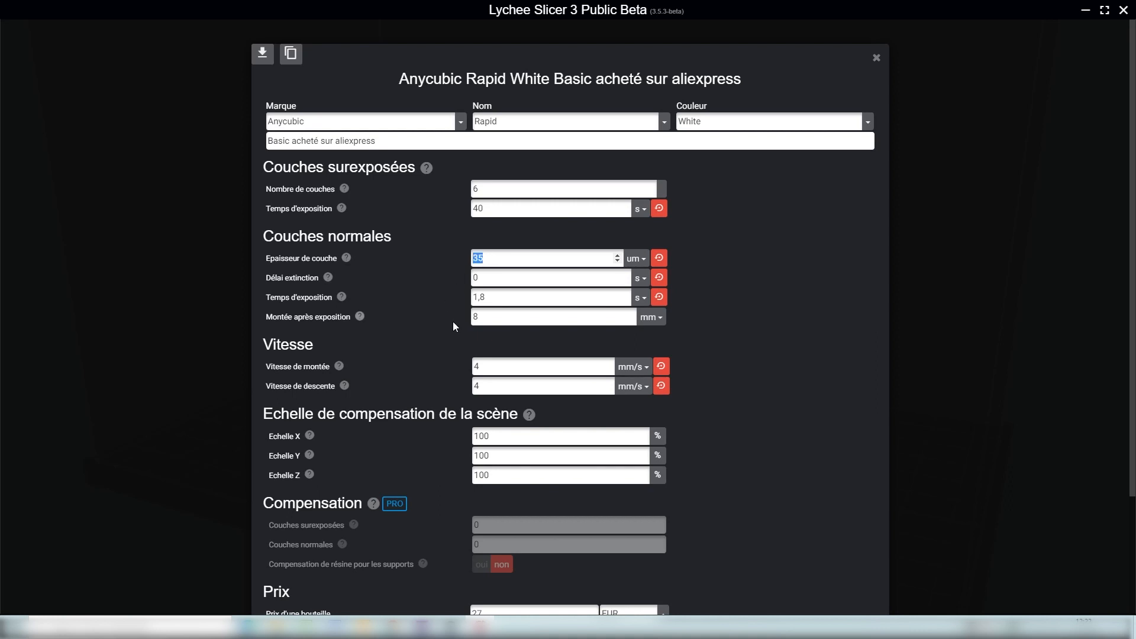
pyautogui.scroll(-3, 444, 315)
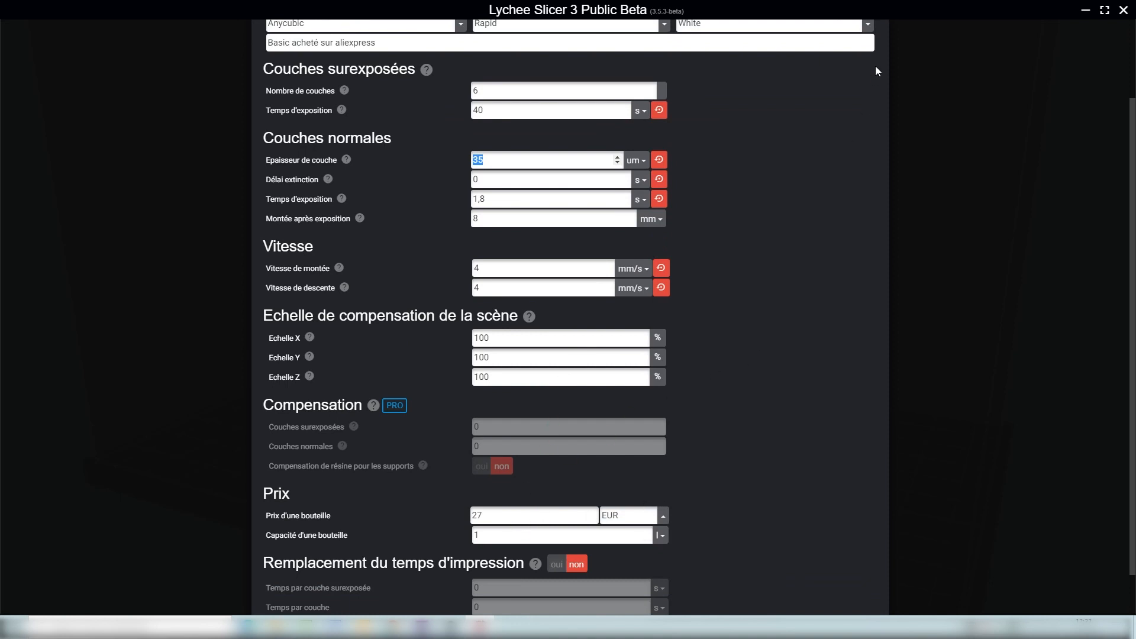
pyautogui.scroll(2, 717, 330)
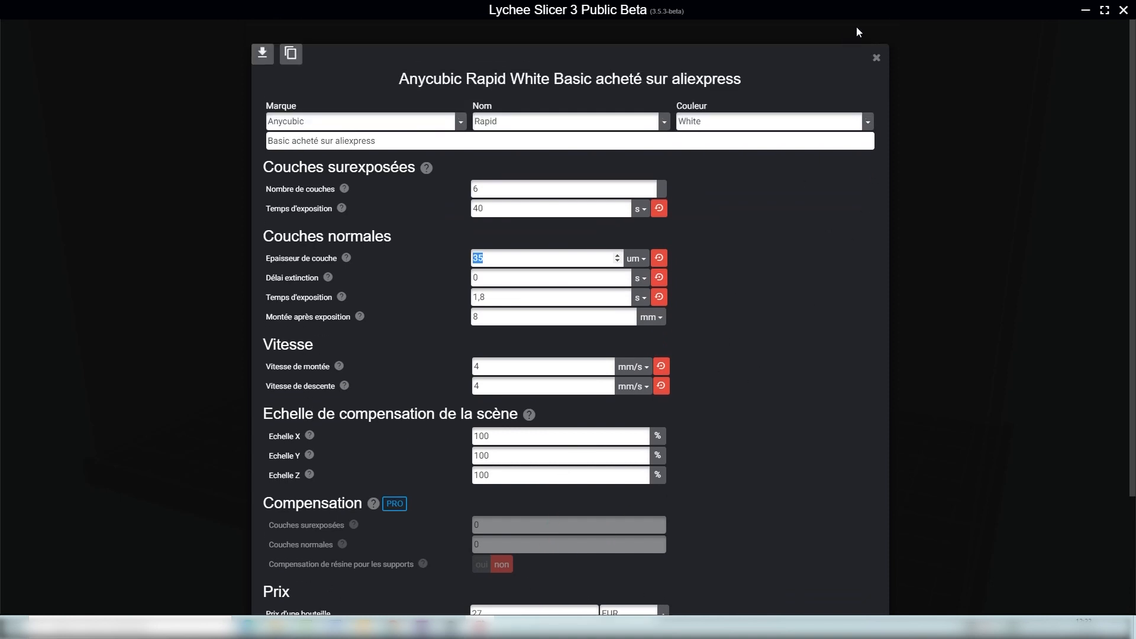
pyautogui.click(876, 58)
# - Select the 50 um Rapid White resin profile and review all of its print settings
pyautogui.click(771, 379)
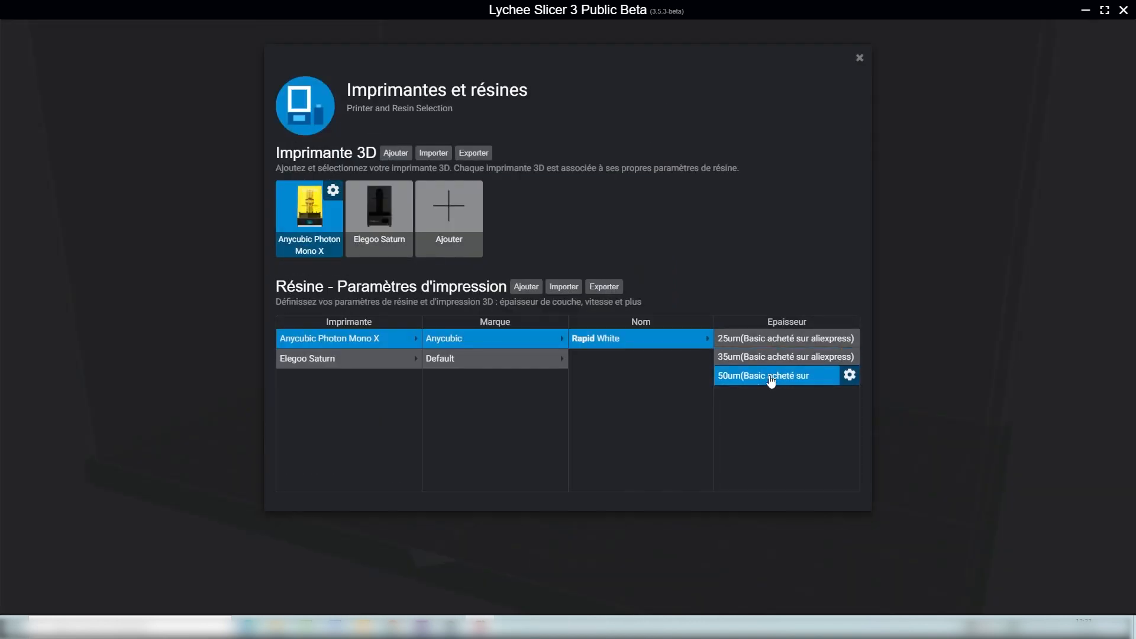
pyautogui.click(850, 376)
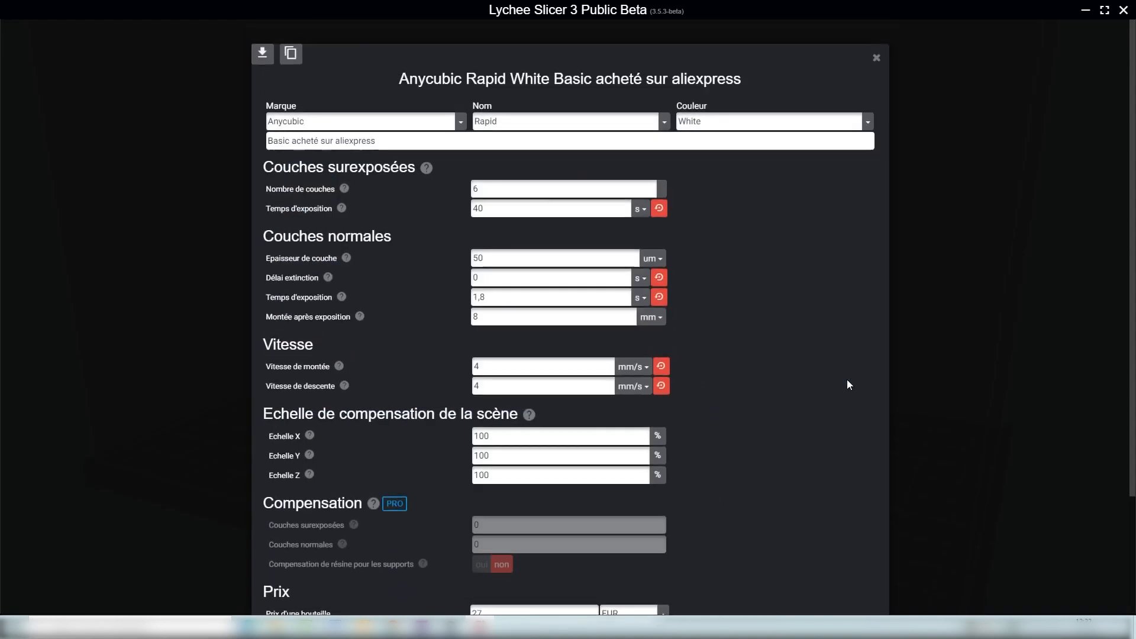
pyautogui.doubleClick(491, 257)
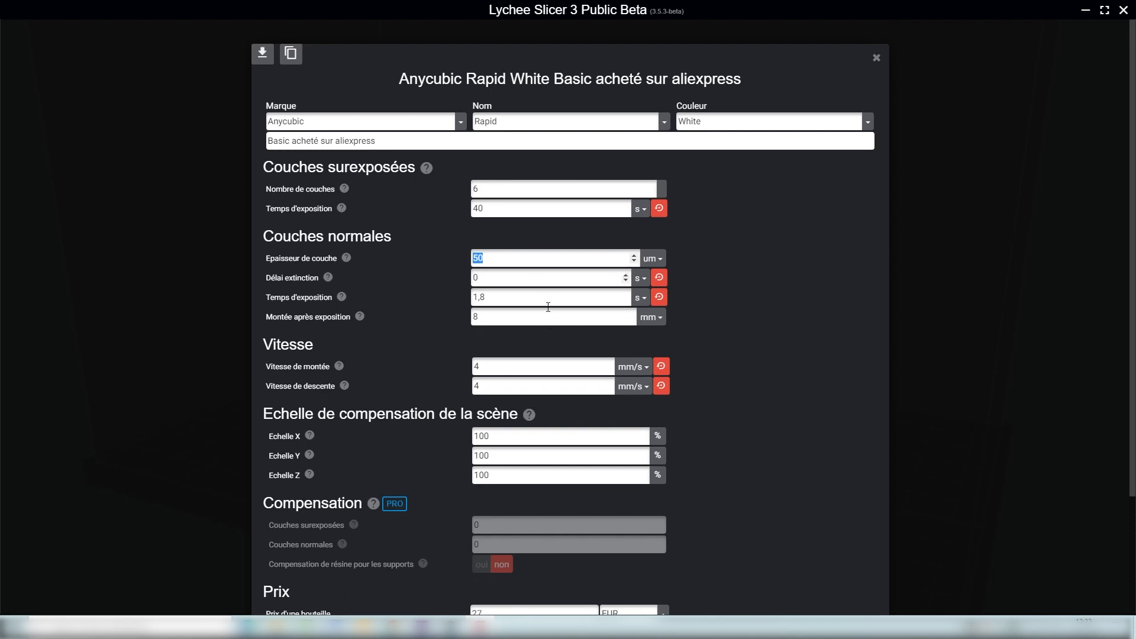
pyautogui.scroll(-3, 615, 480)
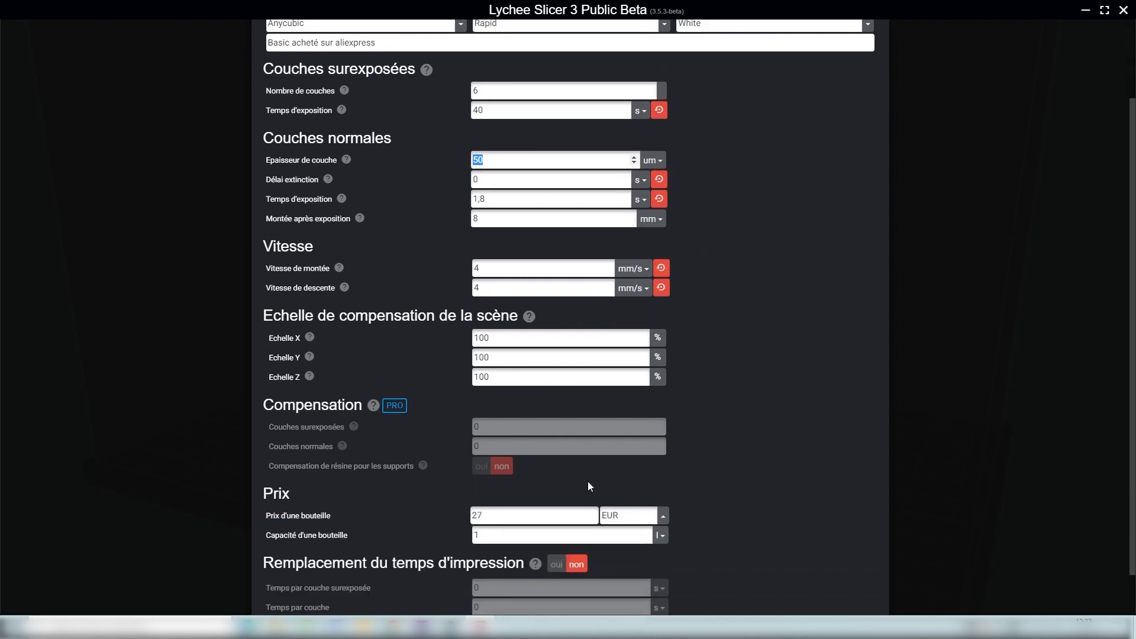
pyautogui.scroll(-2, 547, 493)
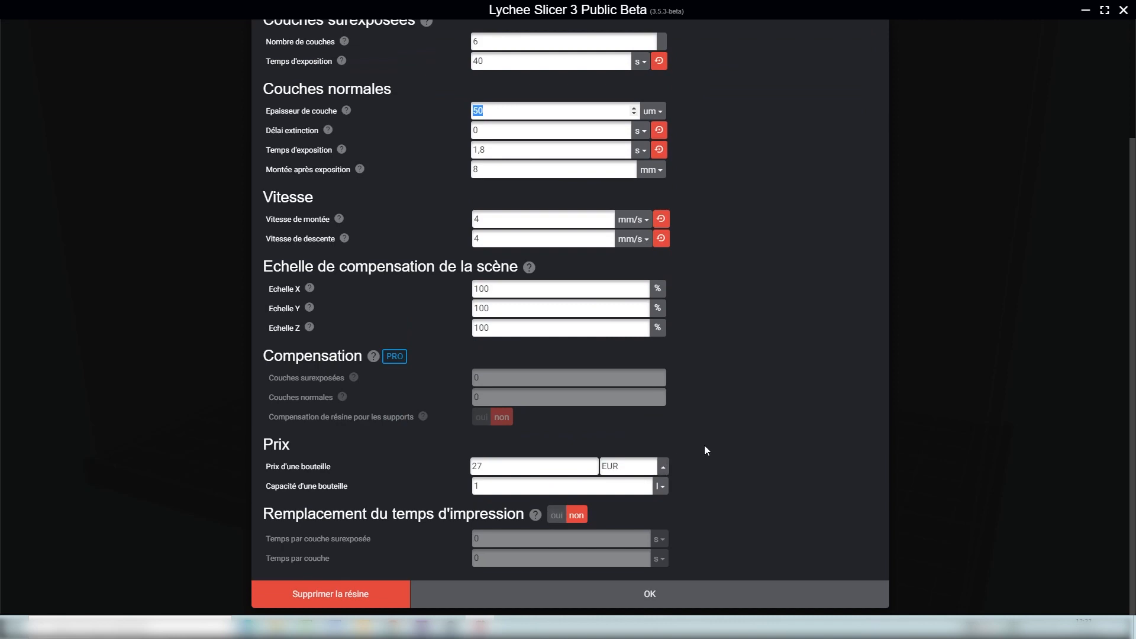
pyautogui.scroll(3, 705, 445)
pyautogui.scroll(2, 793, 166)
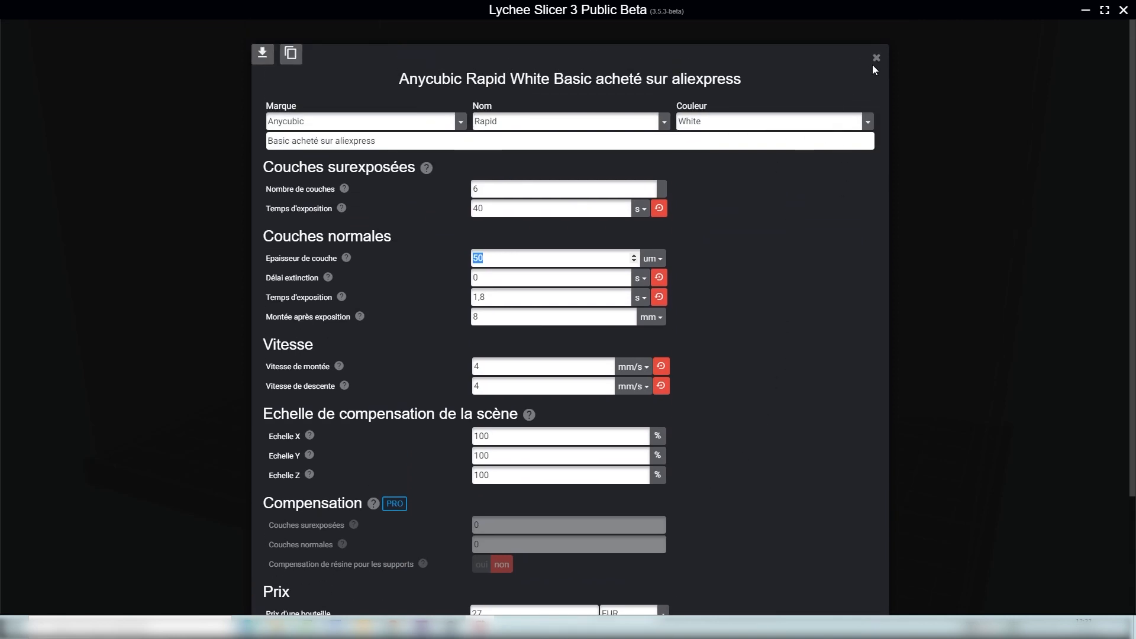
pyautogui.click(875, 59)
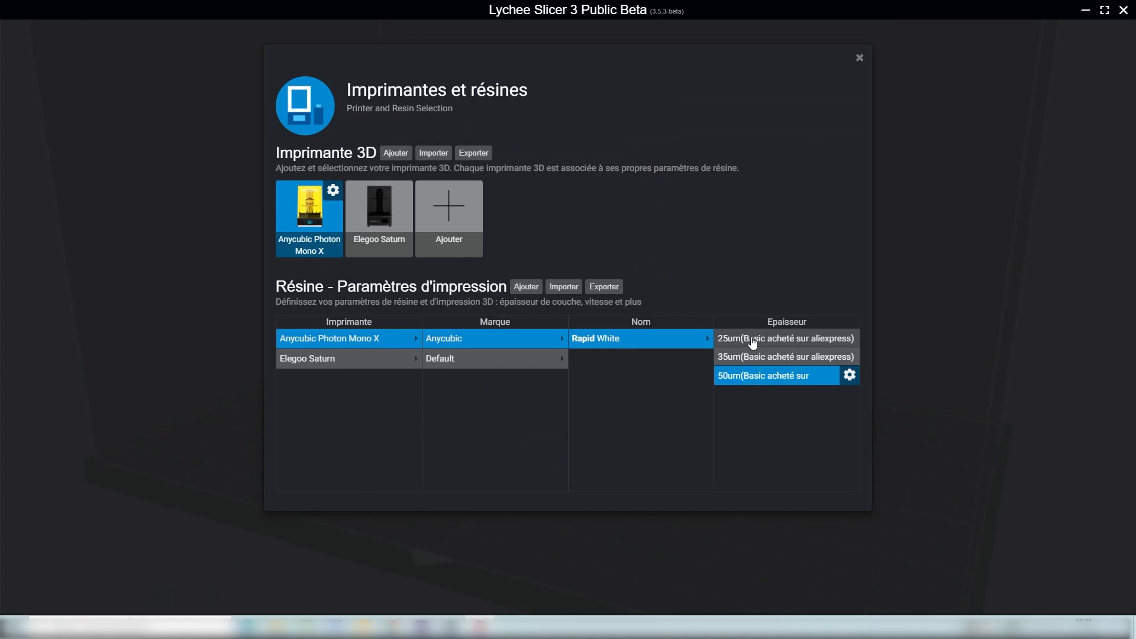
# - Try the 25 um and 35 um thickness profiles of the Anycubic Rapid White resin
pyautogui.click(752, 344)
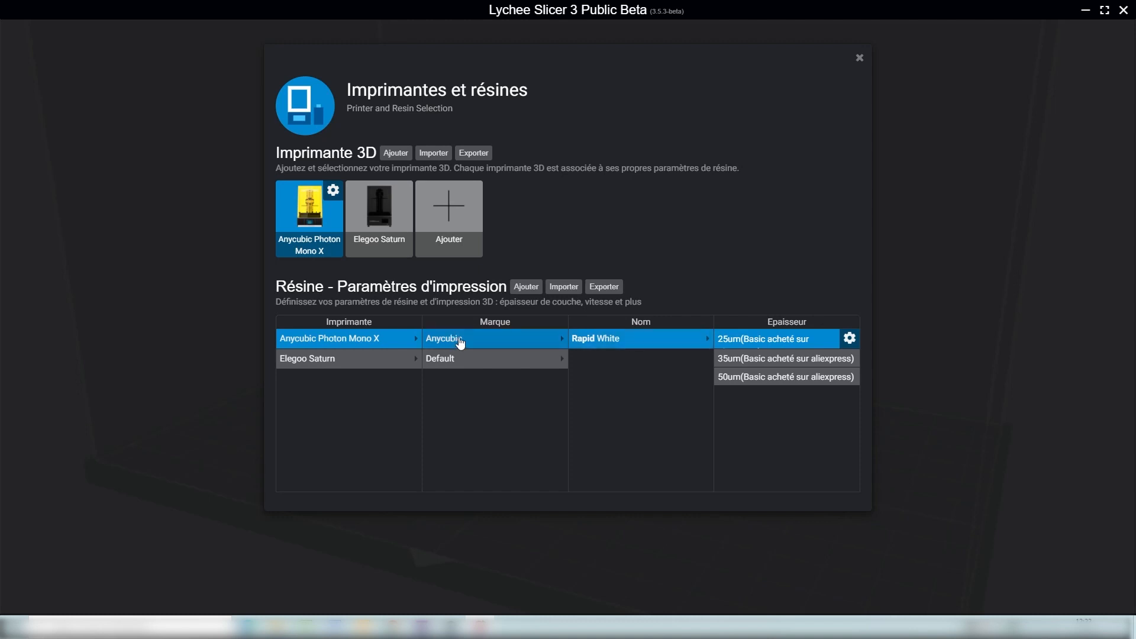
pyautogui.click(754, 364)
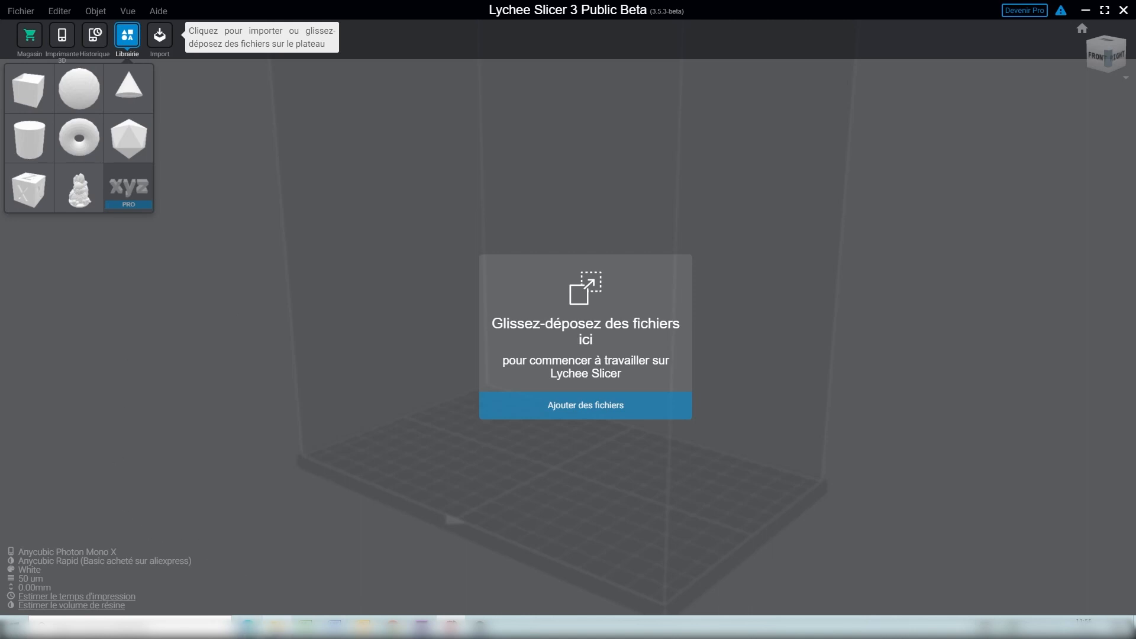
# - Bring up the file explorer and import the bearded warrior figurine onto the empty build plate
pyautogui.click(451, 627)
pyautogui.click(148, 161)
pyautogui.moveTo(148, 162); pyautogui.dragTo(491, 165)
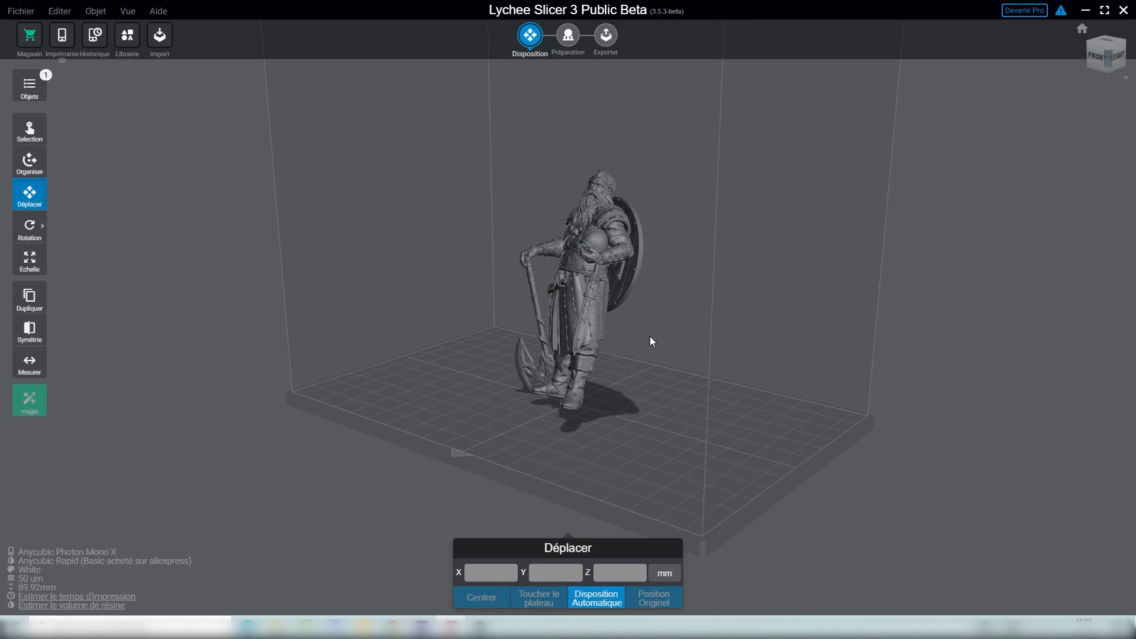
# - Examine the imported figurine's size and position within the printer's build volume from several angles and distances
pyautogui.moveTo(648, 300); pyautogui.dragTo(615, 379)
pyautogui.scroll(-3, 595, 360)
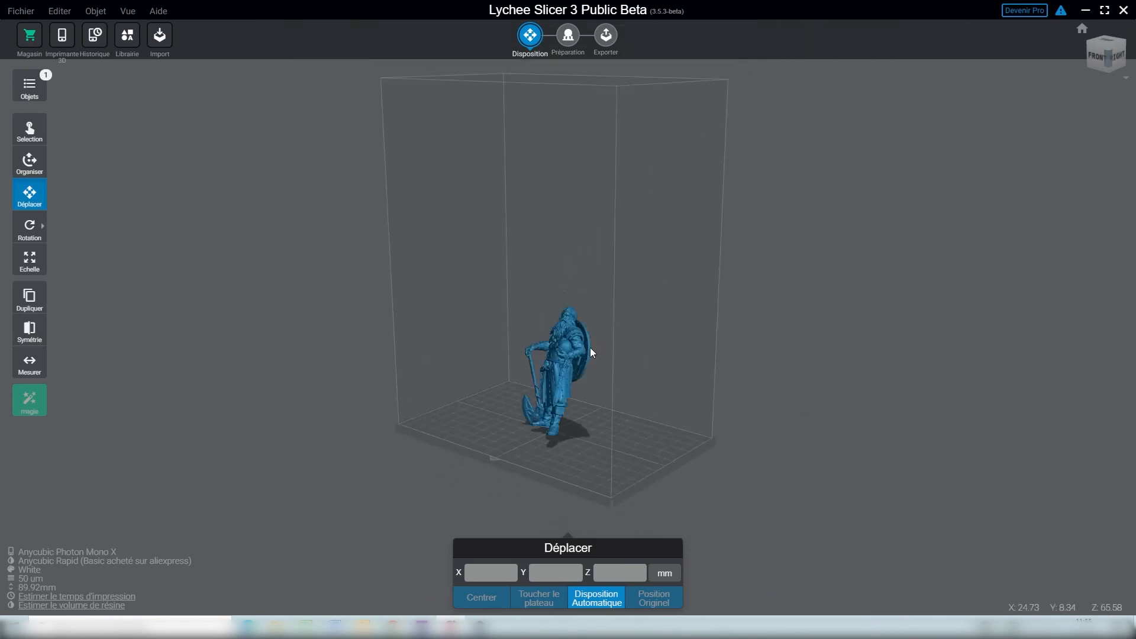
pyautogui.moveTo(604, 346)
pyautogui.mouseDown()
pyautogui.moveTo(644, 341)
pyautogui.moveTo(576, 354)
pyautogui.moveTo(750, 365)
pyautogui.moveTo(616, 357)
pyautogui.moveTo(581, 380)
pyautogui.moveTo(645, 353)
pyautogui.moveTo(600, 363)
pyautogui.moveTo(604, 349)
pyautogui.moveTo(617, 353)
pyautogui.mouseUp()
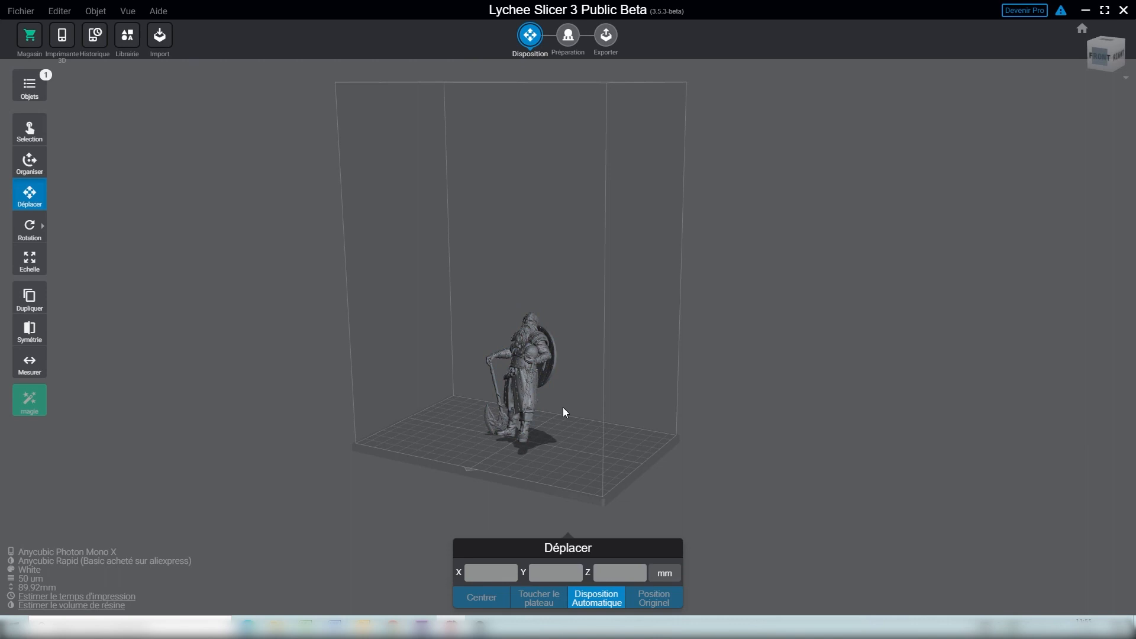
pyautogui.moveTo(563, 408); pyautogui.dragTo(523, 406)
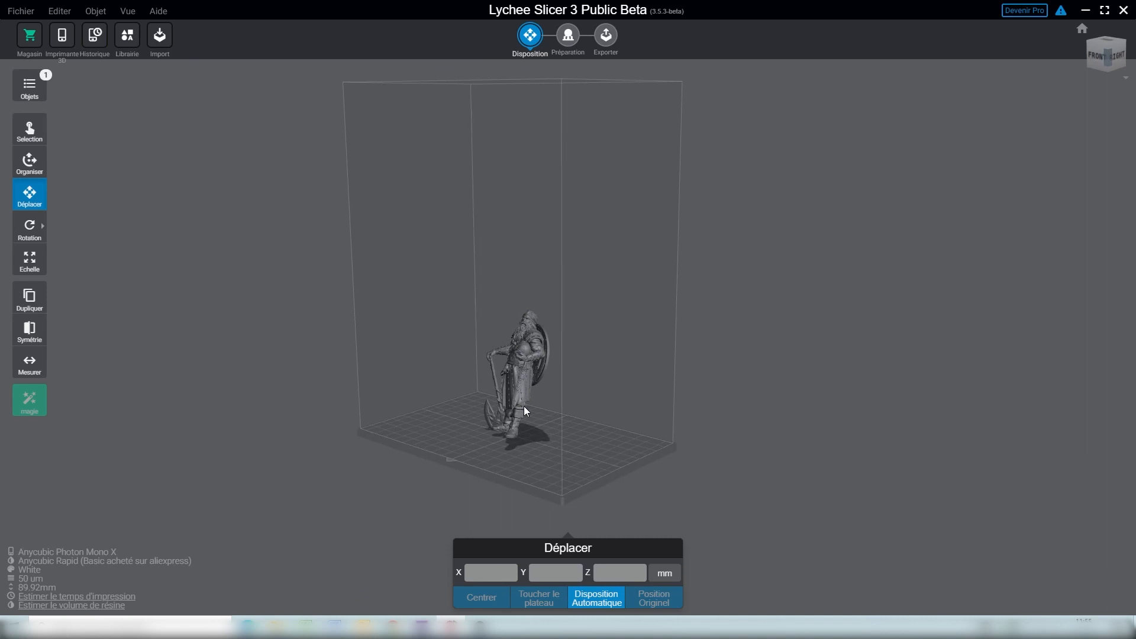
pyautogui.scroll(3, 525, 414)
pyautogui.scroll(1, 517, 417)
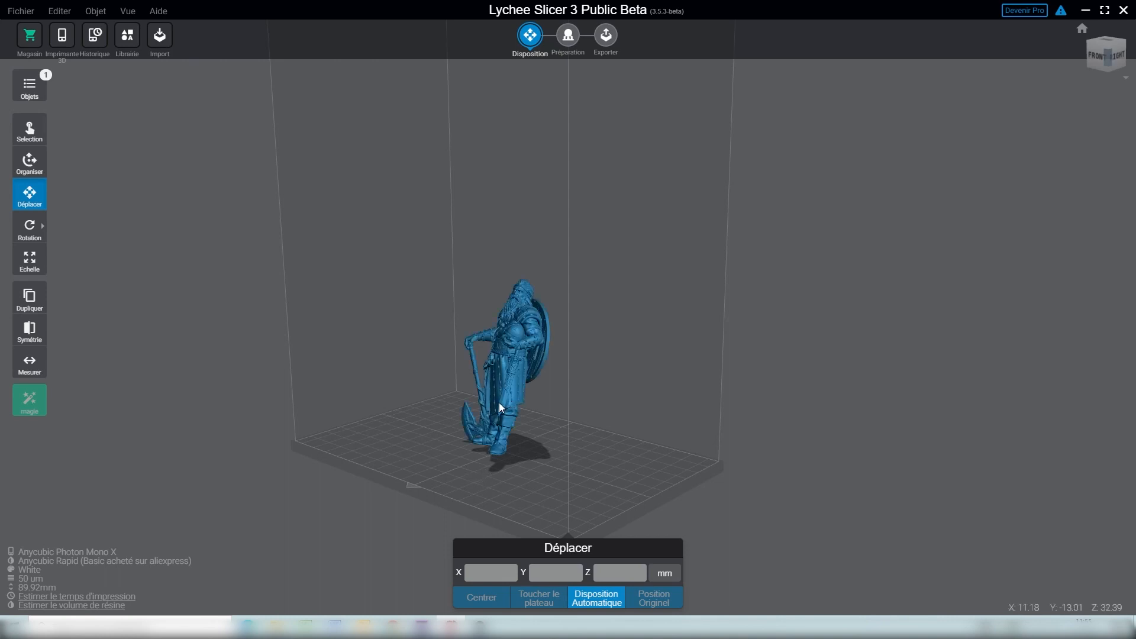
pyautogui.scroll(-1, 499, 403)
pyautogui.scroll(-1, 499, 403)
# - Select the bearded warrior figurine and scale it uniformly to 250%
pyautogui.click(517, 387)
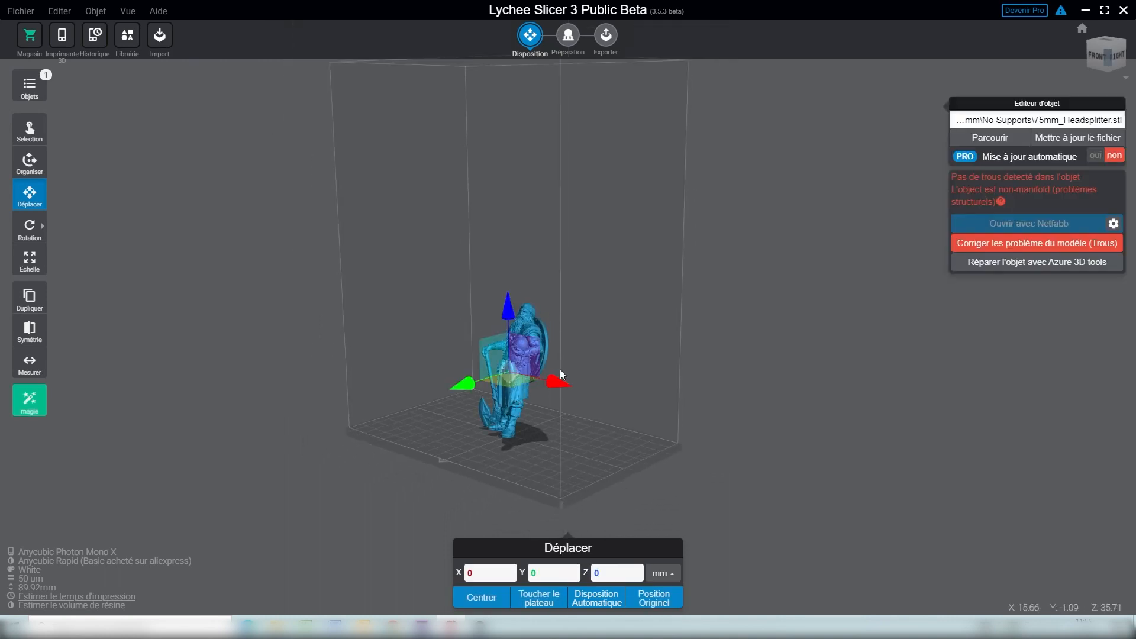
pyautogui.moveTo(371, 375); pyautogui.dragTo(388, 350)
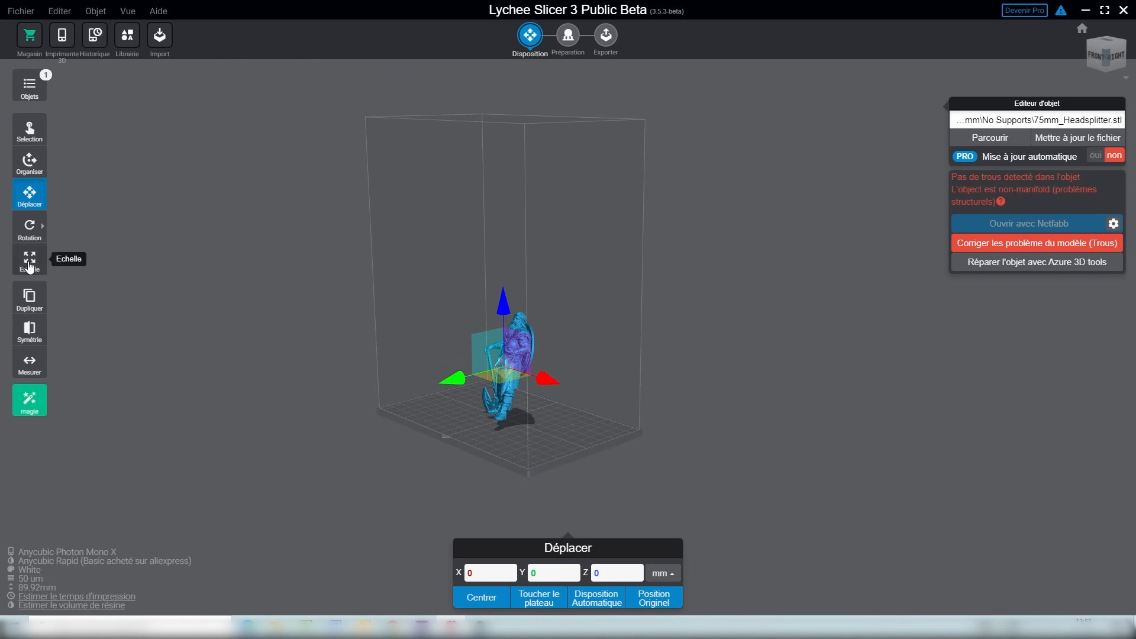
pyautogui.click(30, 260)
pyautogui.click(520, 571)
pyautogui.scroll(7, 515, 571)
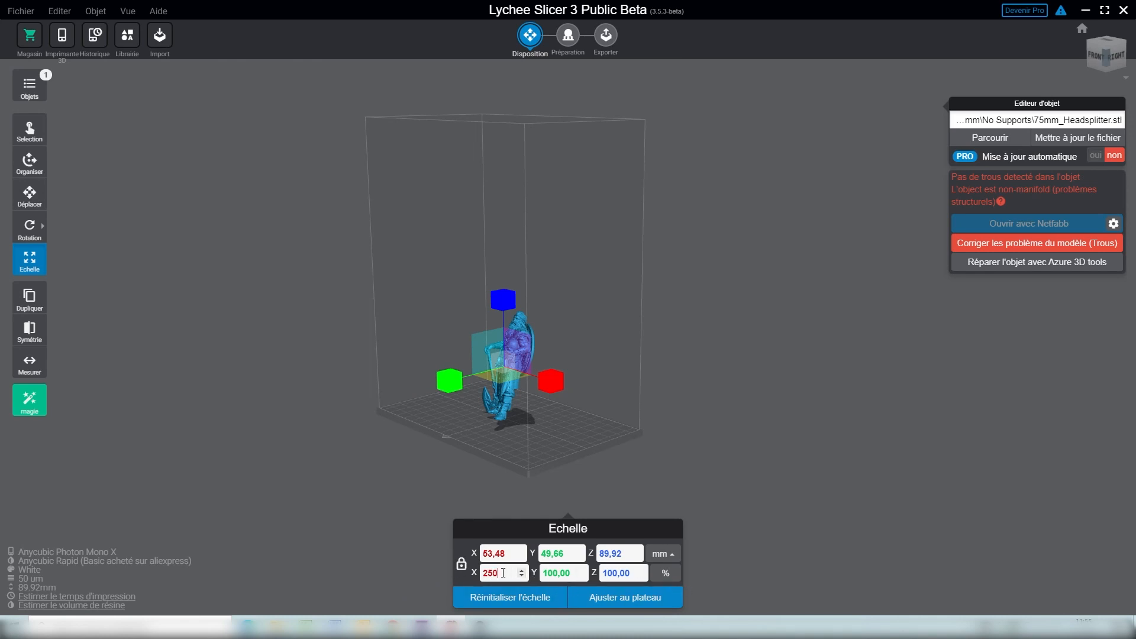
pyautogui.click(503, 573)
# - Inspect the enlarged figurine from the side, front, back and above to check how it fits the build volume
pyautogui.moveTo(677, 392); pyautogui.dragTo(570, 385)
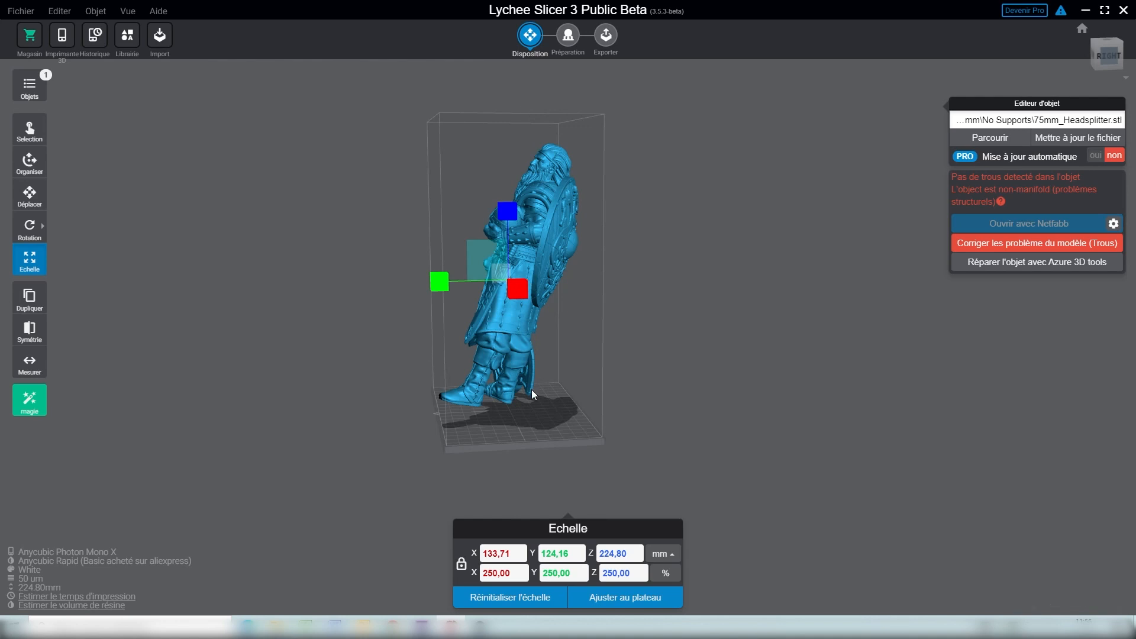
pyautogui.moveTo(539, 429)
pyautogui.mouseDown()
pyautogui.moveTo(536, 397)
pyautogui.moveTo(552, 399)
pyautogui.moveTo(553, 418)
pyautogui.moveTo(533, 419)
pyautogui.mouseUp()
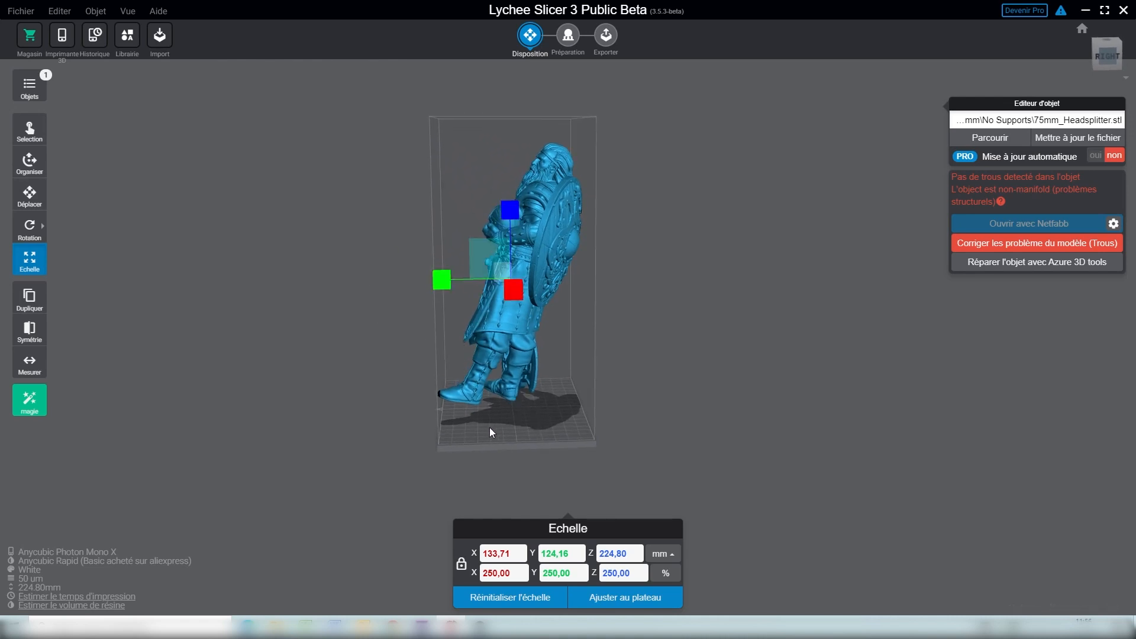
pyautogui.moveTo(492, 396); pyautogui.dragTo(592, 423)
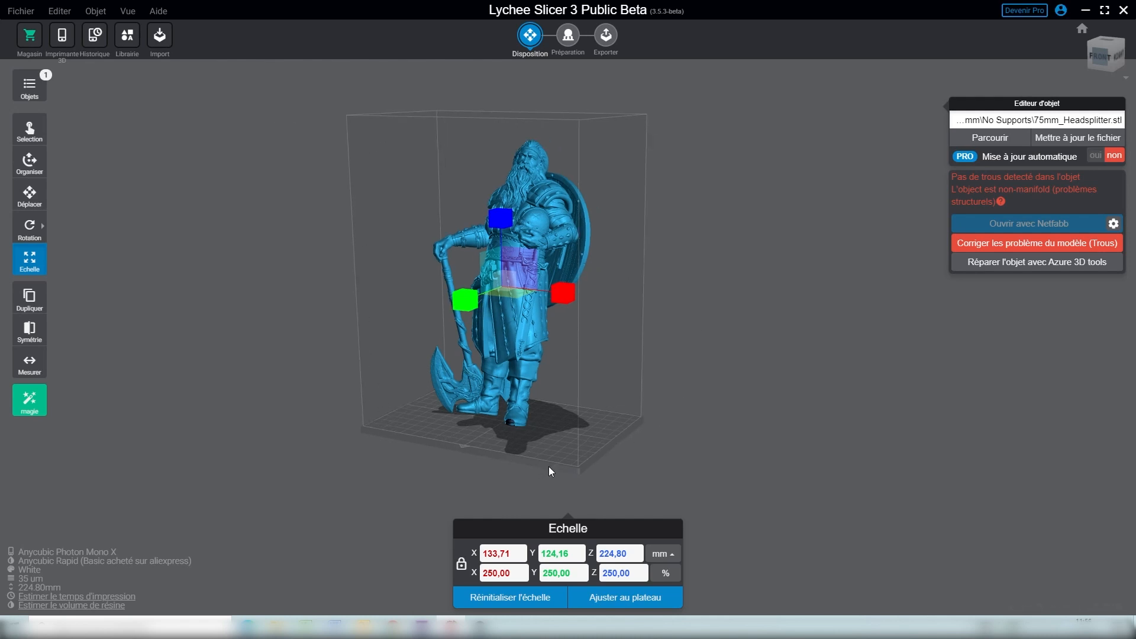
pyautogui.moveTo(663, 414); pyautogui.dragTo(564, 428)
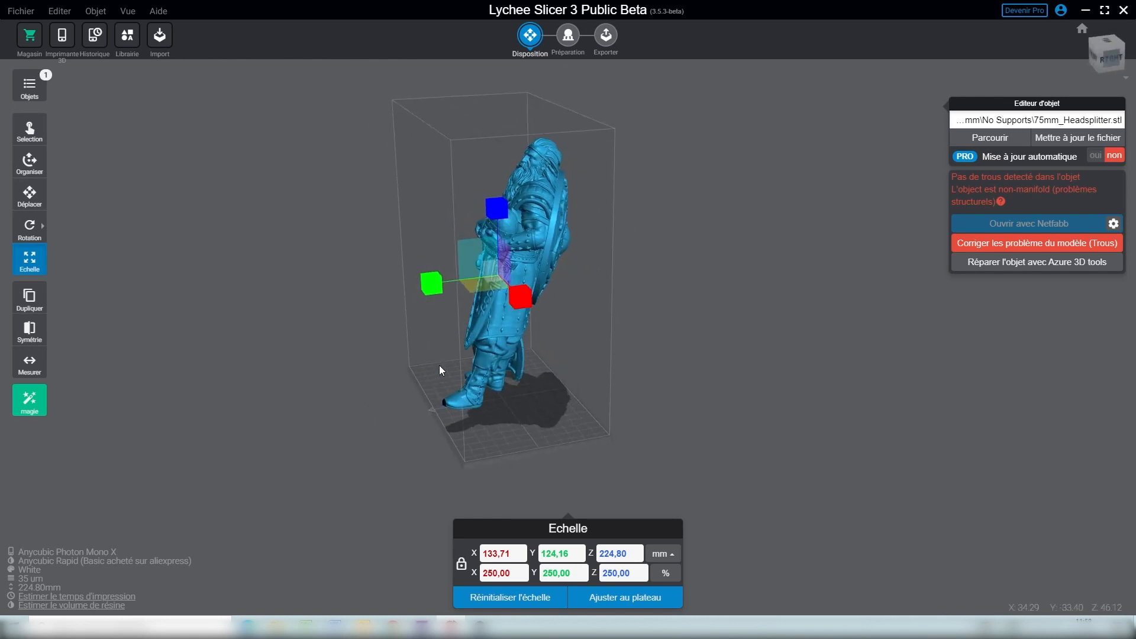
pyautogui.moveTo(464, 474); pyautogui.dragTo(541, 455)
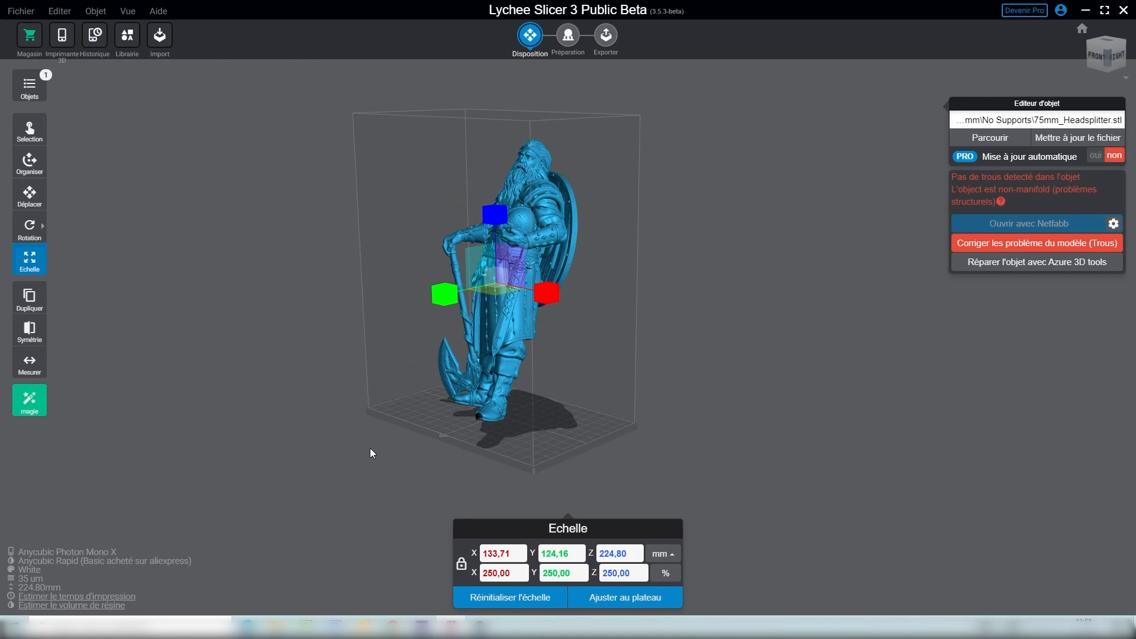
pyautogui.moveTo(395, 442); pyautogui.dragTo(36, 426)
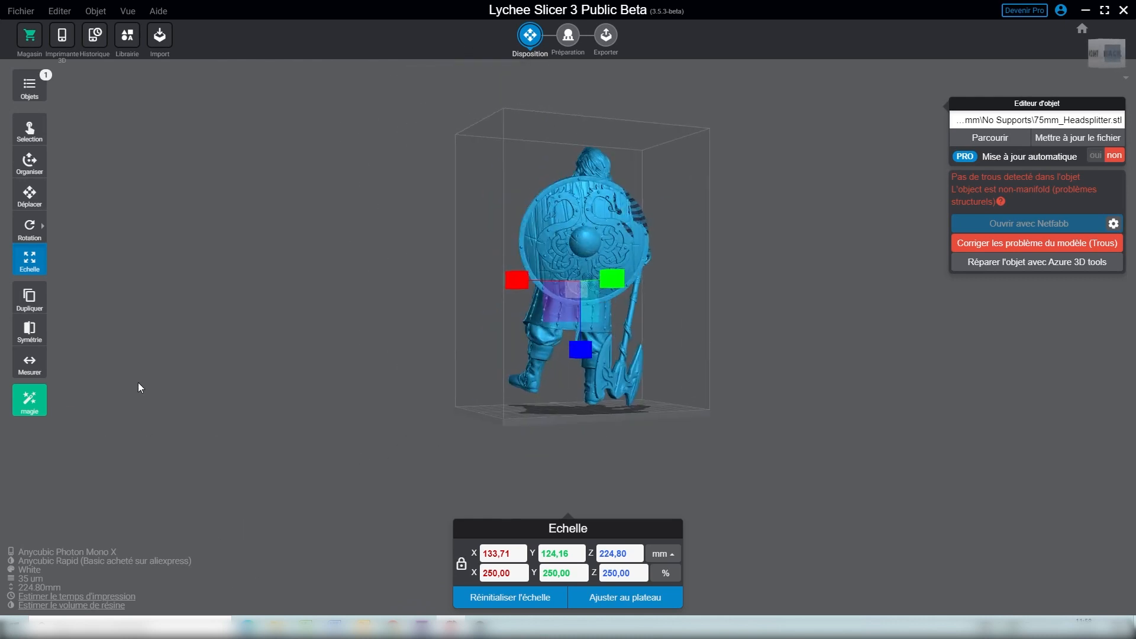
pyautogui.moveTo(650, 204); pyautogui.dragTo(823, 536)
pyautogui.moveTo(781, 339); pyautogui.dragTo(769, 434)
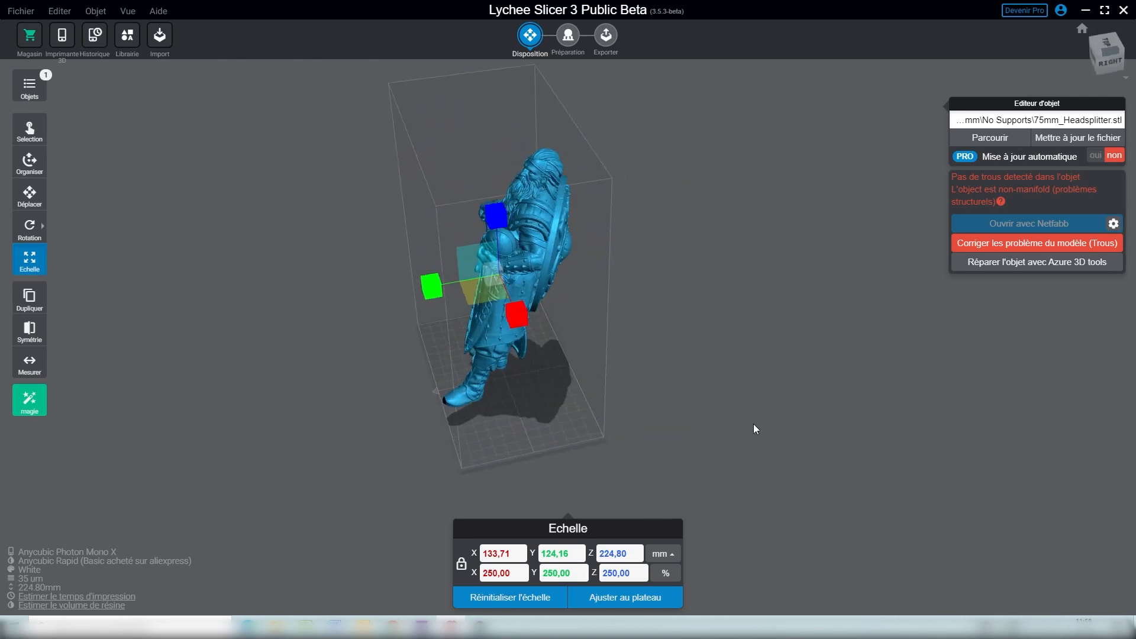
pyautogui.moveTo(651, 395); pyautogui.dragTo(656, 296)
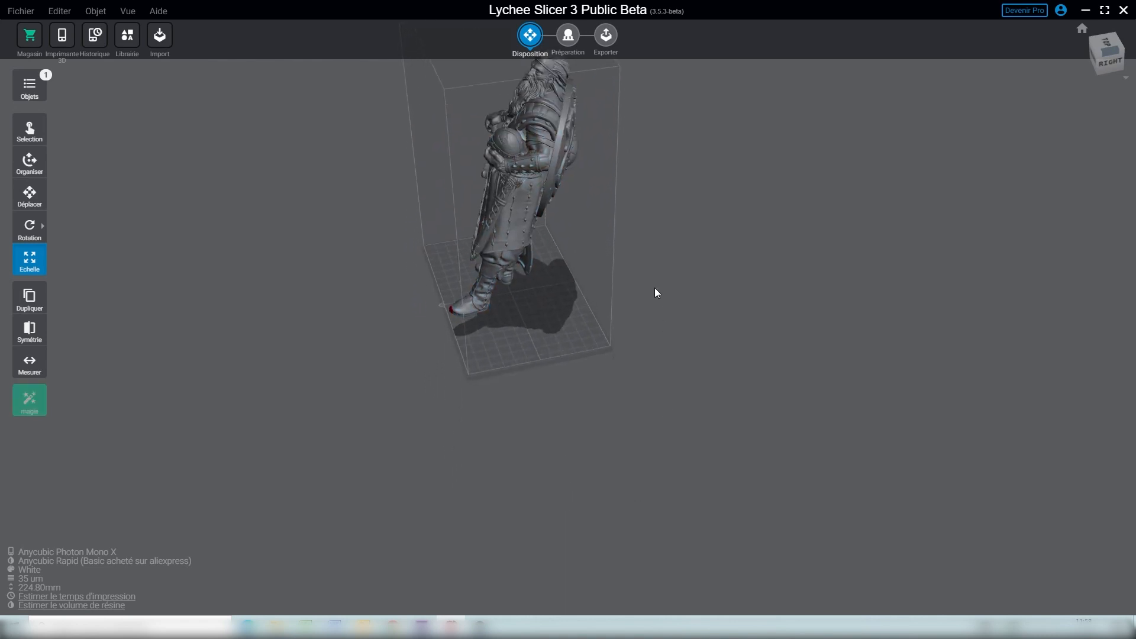
pyautogui.moveTo(555, 268); pyautogui.dragTo(596, 371, button='middle')
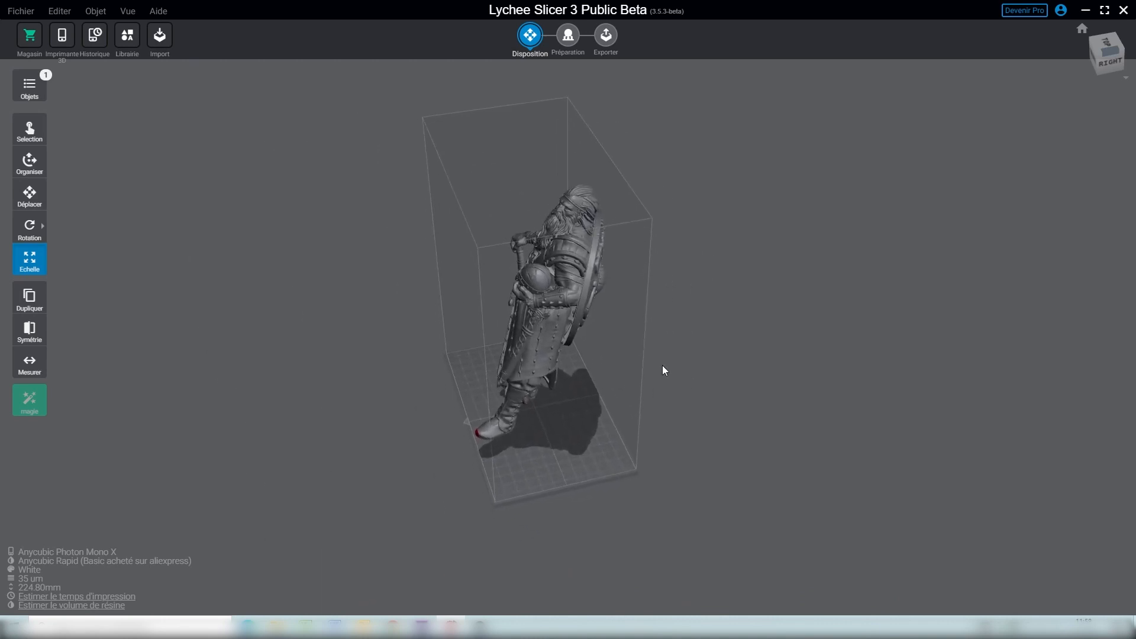
# - Select the figurine and rotate it about 26° around the vertical Z axis
pyautogui.click(559, 330)
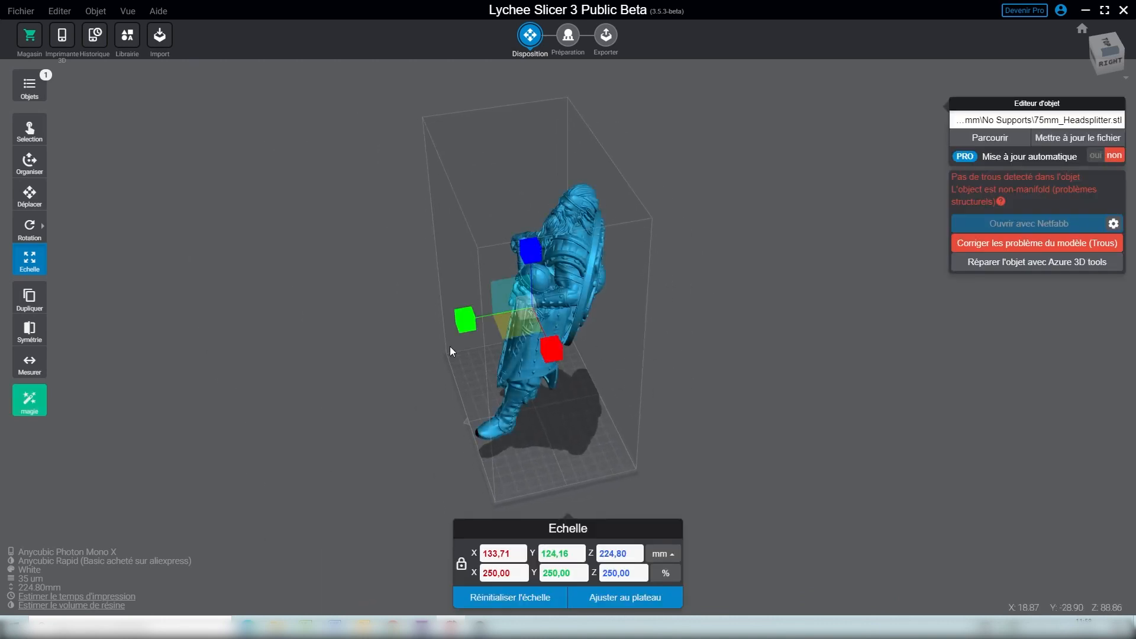
pyautogui.click(30, 229)
pyautogui.moveTo(351, 382); pyautogui.dragTo(309, 329, button='right')
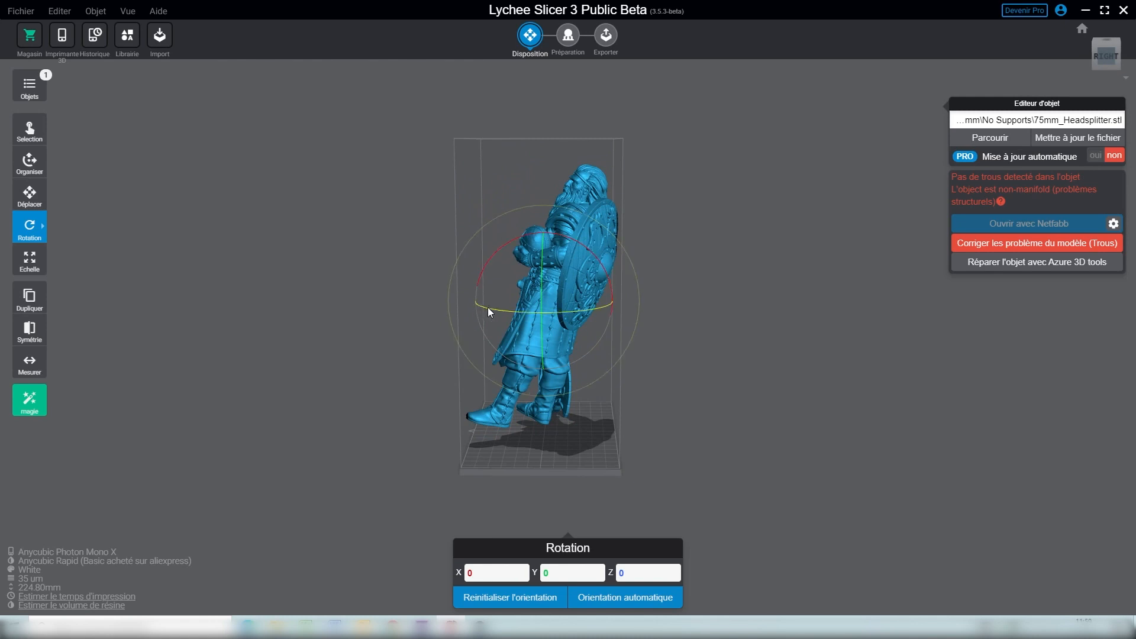
pyautogui.moveTo(488, 307); pyautogui.dragTo(526, 315)
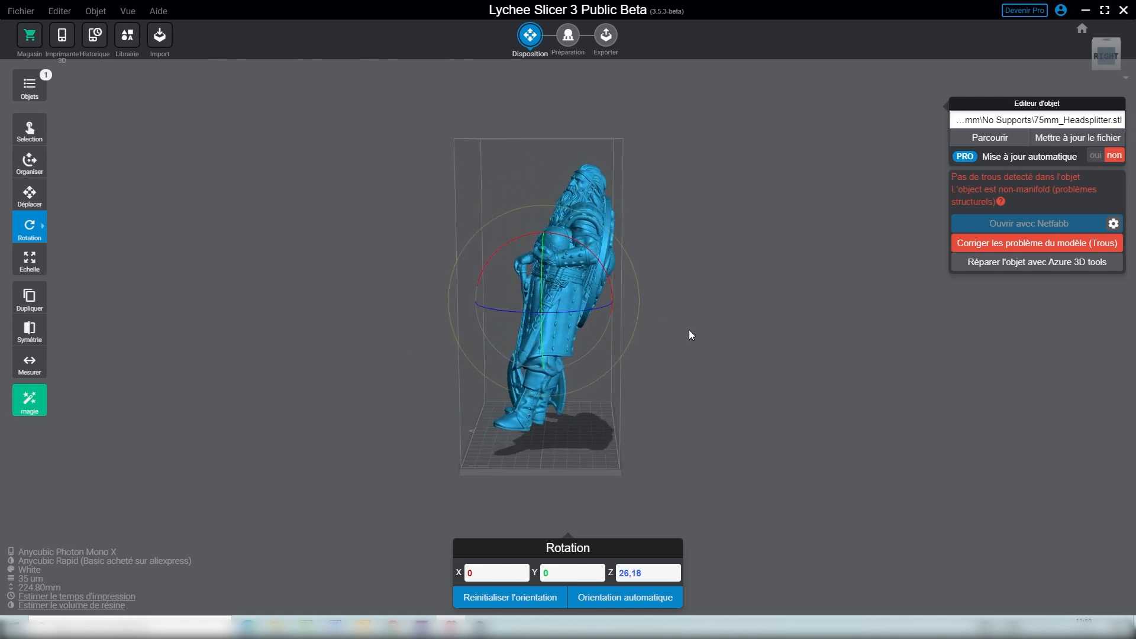
# - Move the figurine across the build plate, viewed from above, to about X -1.82 mm and Y -8.62 mm
pyautogui.moveTo(681, 362); pyautogui.dragTo(670, 498, button='right')
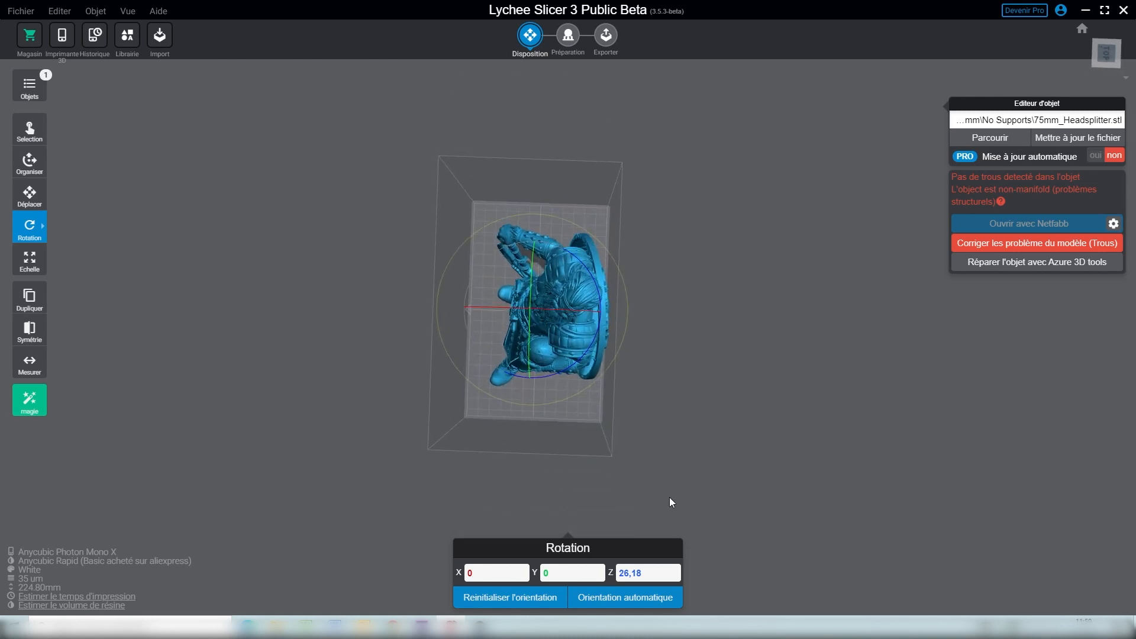
pyautogui.click(37, 204)
pyautogui.moveTo(570, 269); pyautogui.dragTo(560, 268)
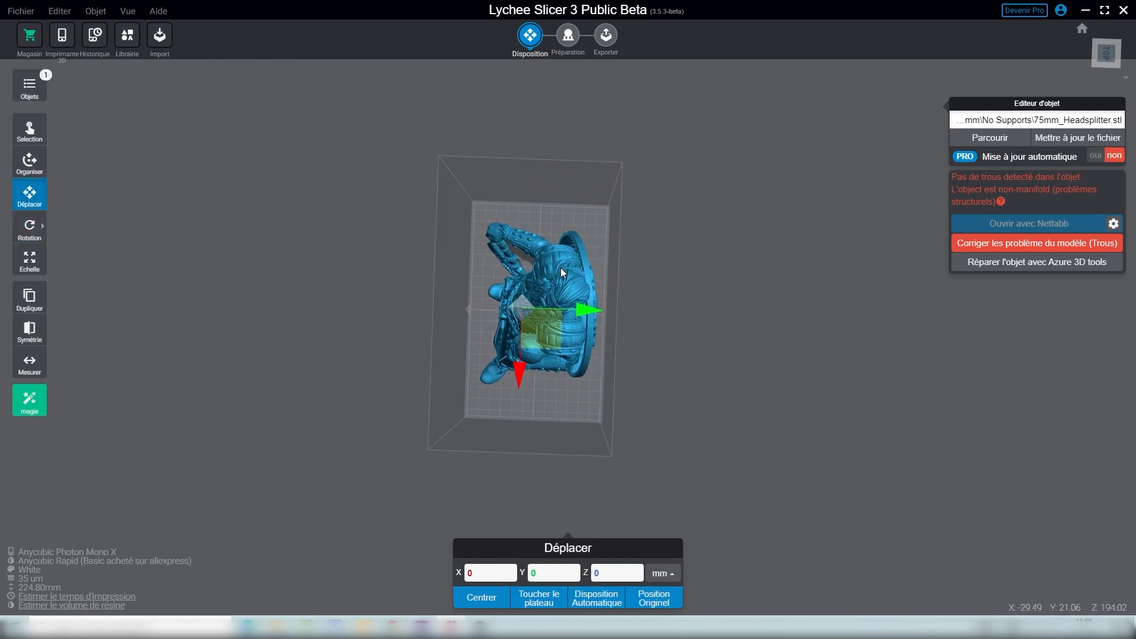
pyautogui.moveTo(658, 356); pyautogui.dragTo(661, 267, button='right')
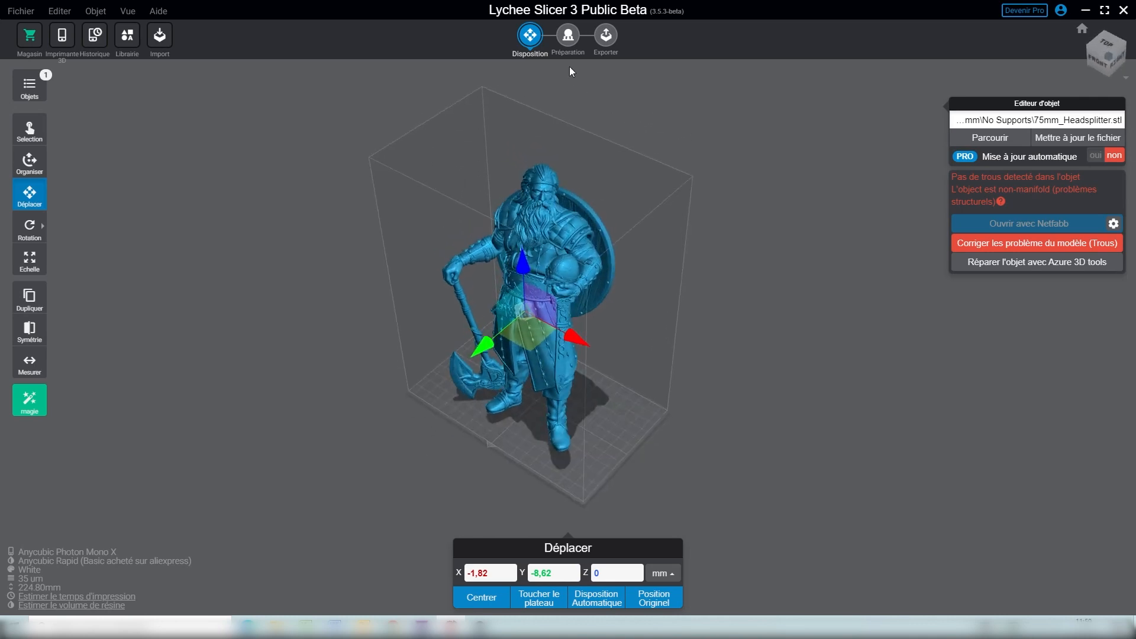
# - Go through the preparation stage to the export stage and display the print simulator with the whole printer in view
pyautogui.click(575, 47)
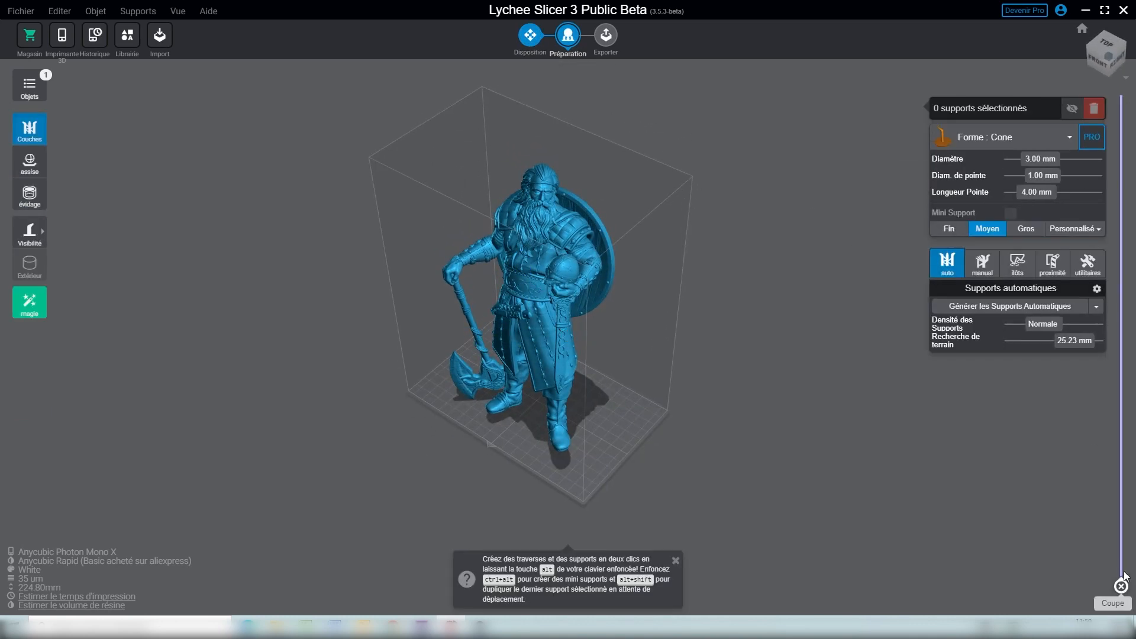
pyautogui.moveTo(679, 485); pyautogui.dragTo(698, 447, button='right')
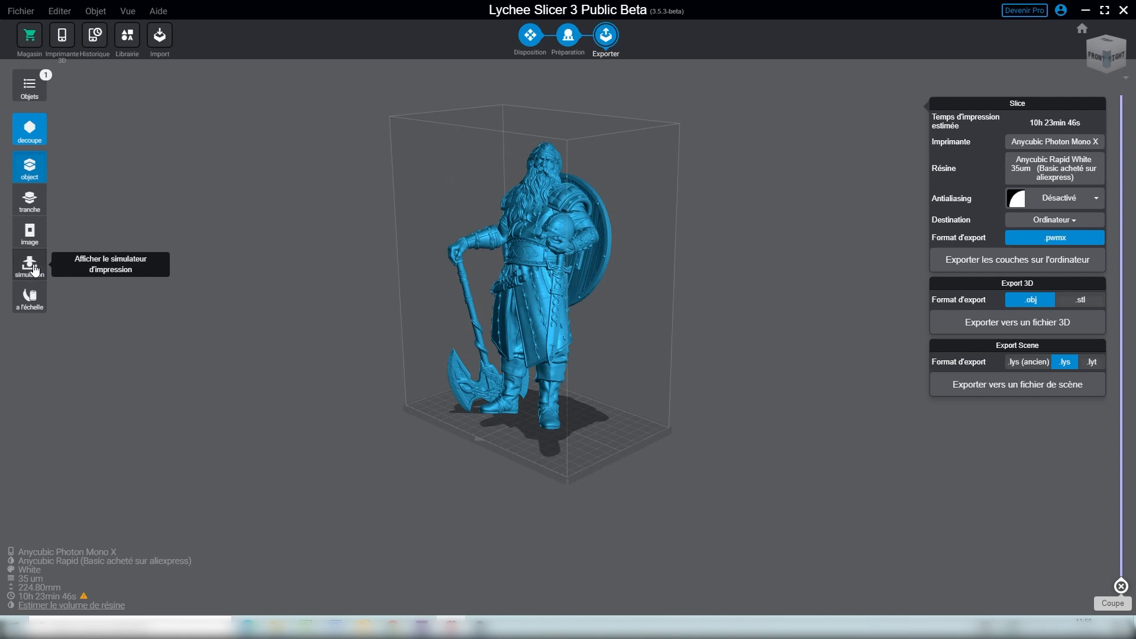
pyautogui.click(32, 265)
pyautogui.scroll(-5, 554, 416)
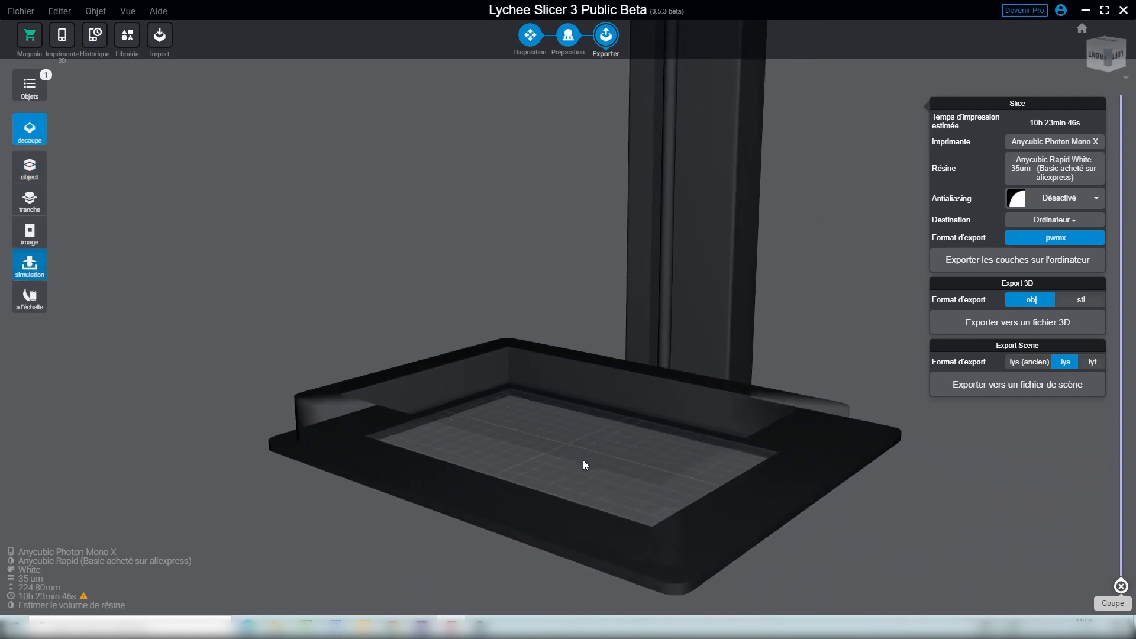
pyautogui.moveTo(593, 450); pyautogui.dragTo(680, 389, button='right')
# - Run the print simulation from the first layers up to the complete figurine
pyautogui.moveTo(1121, 582); pyautogui.dragTo(1131, 532)
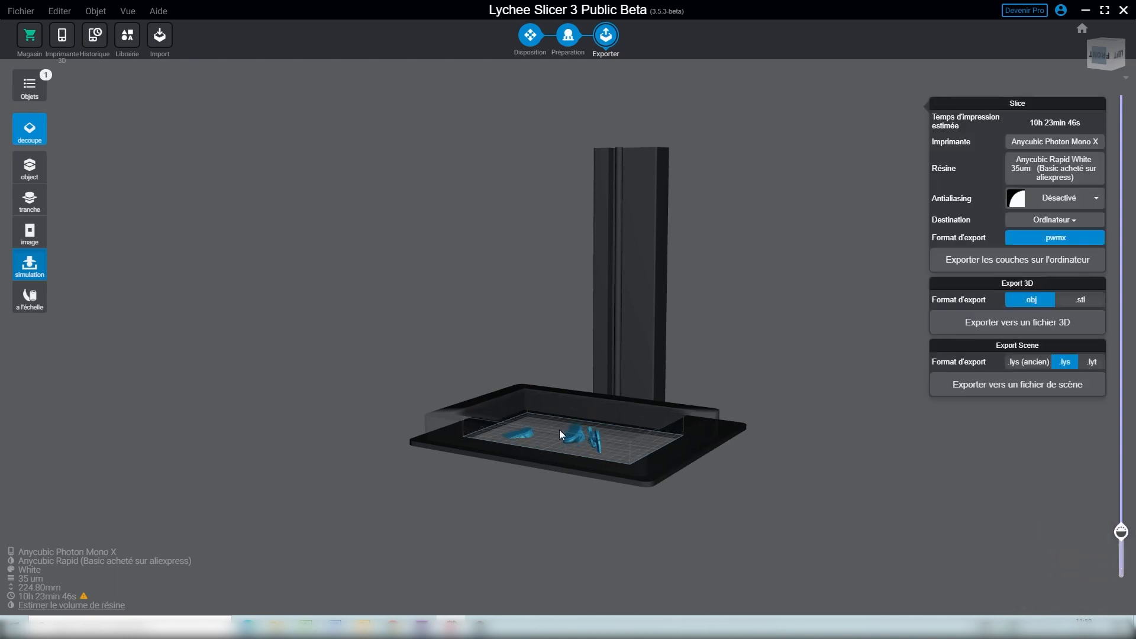
pyautogui.moveTo(1129, 525); pyautogui.dragTo(1123, 503)
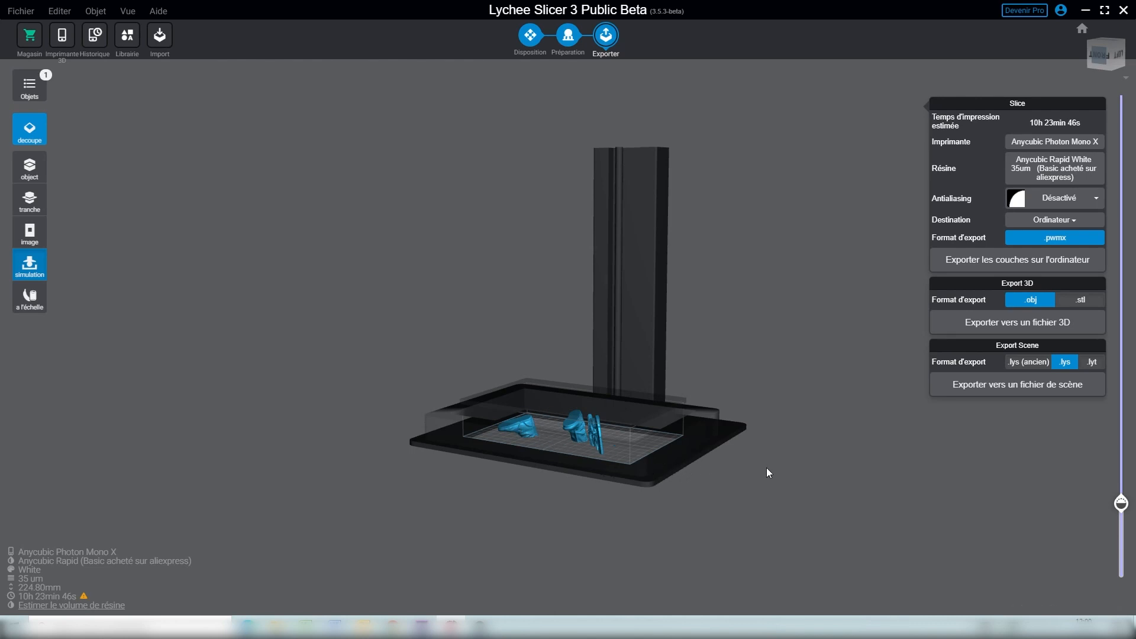
pyautogui.moveTo(1119, 500); pyautogui.dragTo(1121, 97)
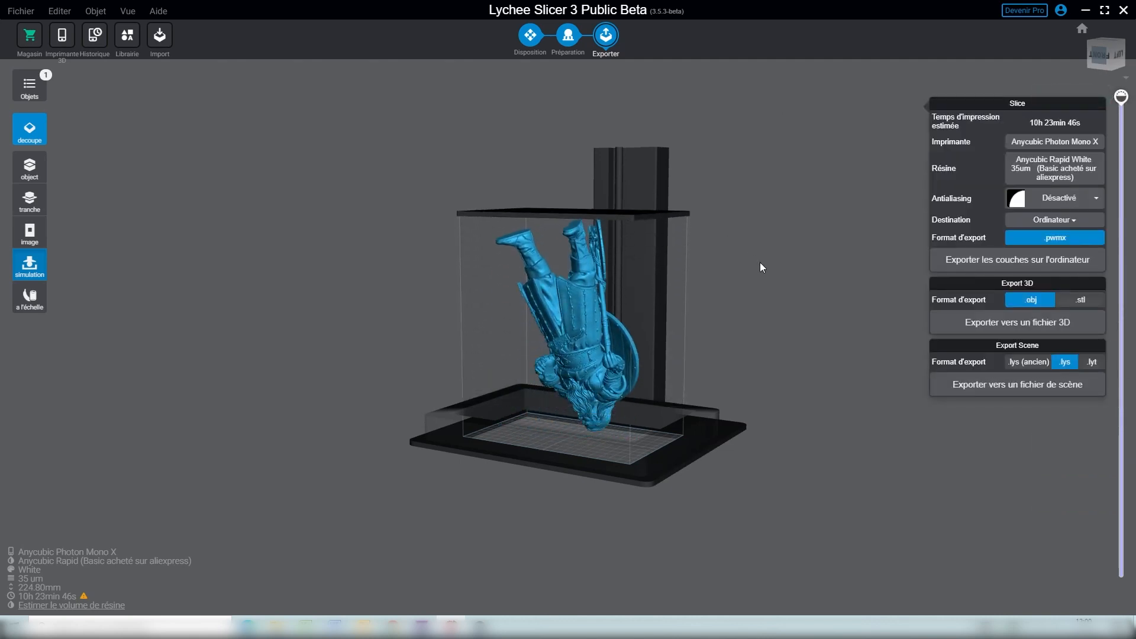
# - Return to the layout stage and examine the figurine's feet and full body on the build plate
pyautogui.click(535, 46)
pyautogui.scroll(5, 613, 188)
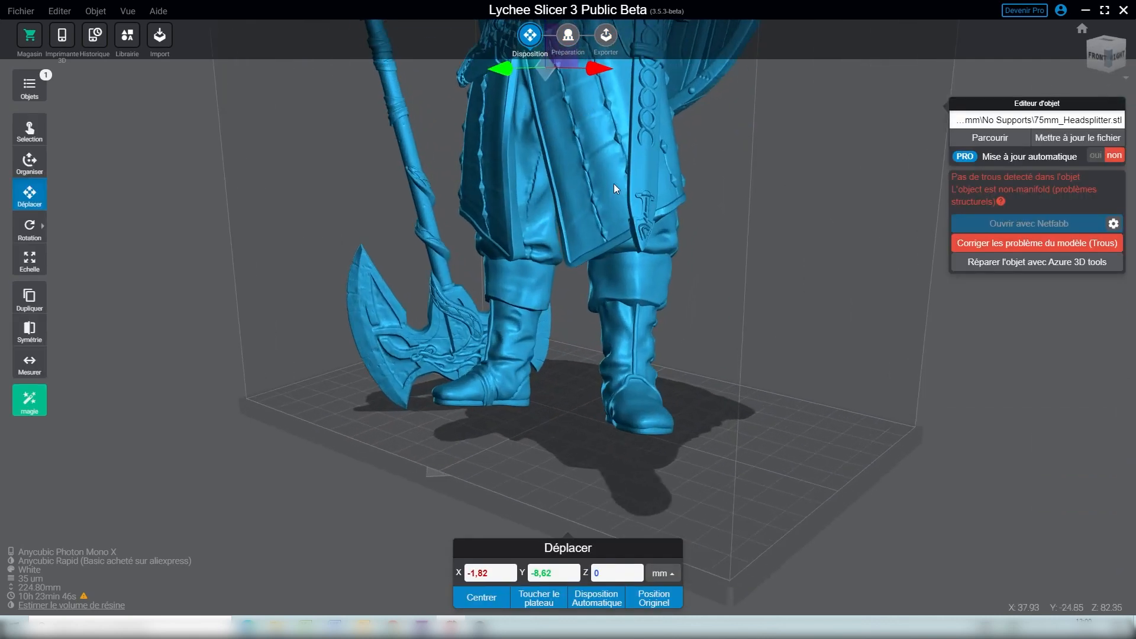
pyautogui.scroll(-4, 611, 243)
pyautogui.scroll(-3, 608, 216)
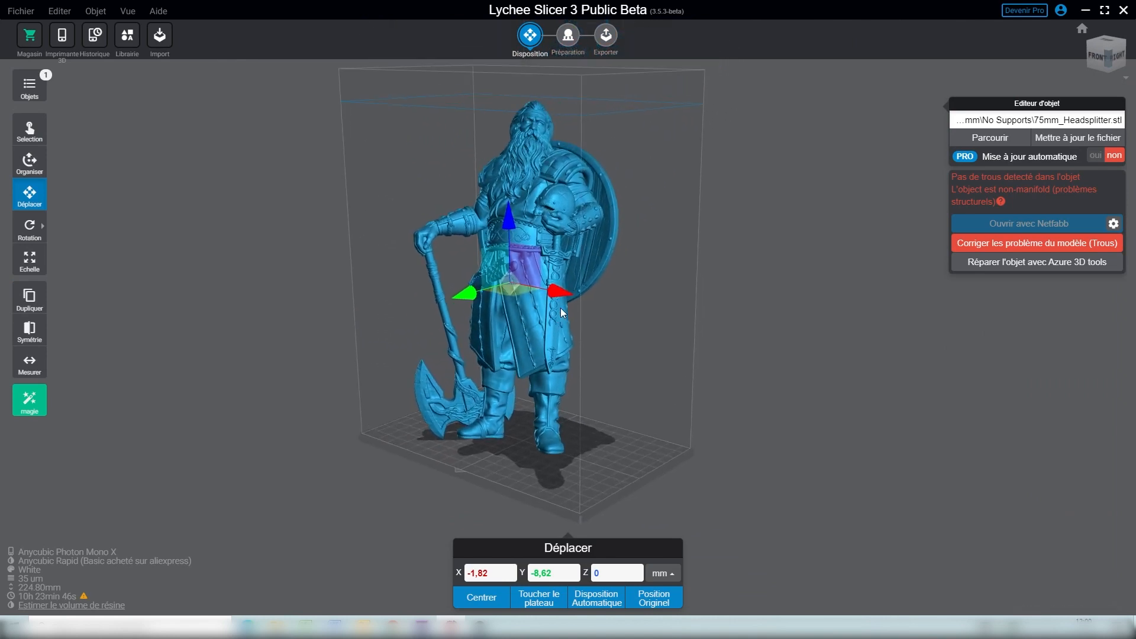
pyautogui.moveTo(736, 378)
pyautogui.mouseDown()
pyautogui.moveTo(678, 386)
pyautogui.moveTo(723, 376)
pyautogui.mouseUp()
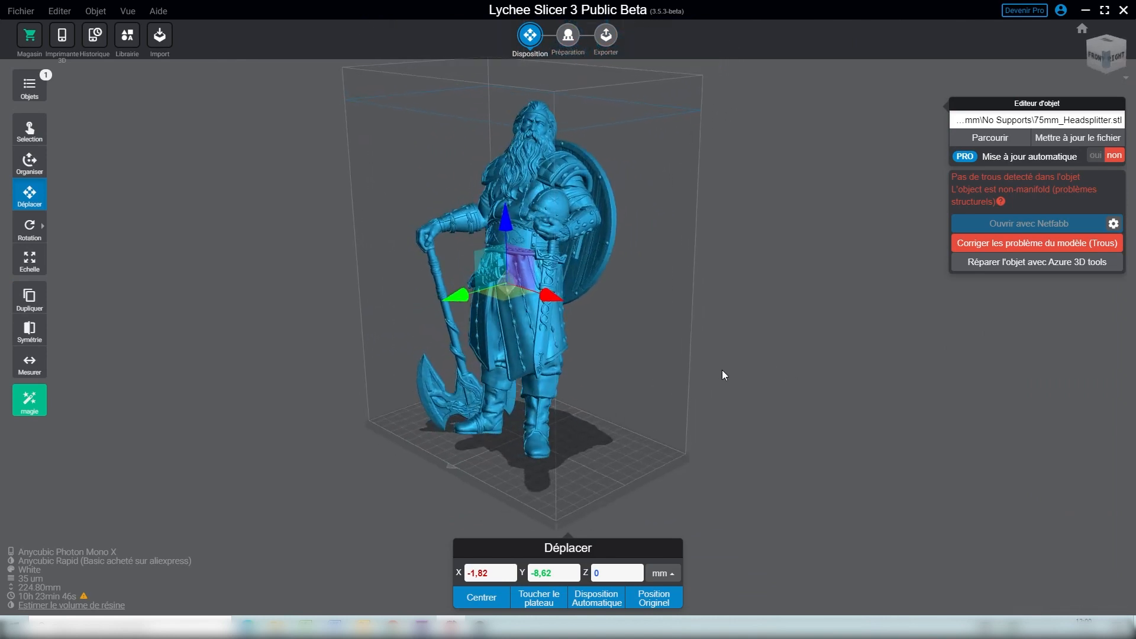
# - Go to the preparation stage, cut the layer view down to the figurine's boots, and examine the sectioned legs and axe
pyautogui.click(569, 38)
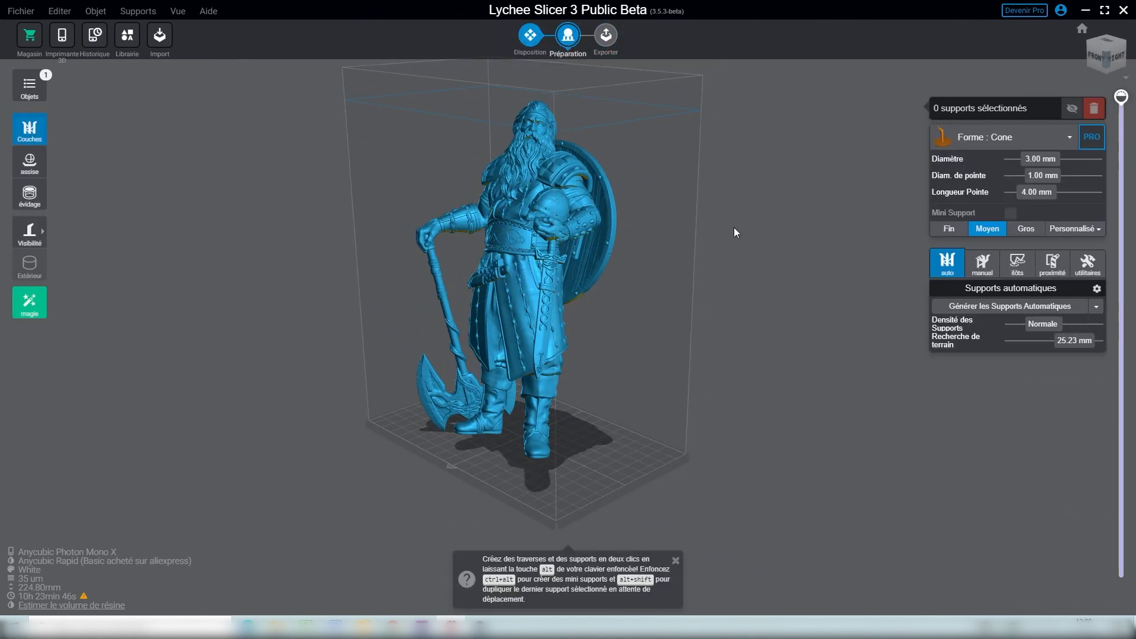
pyautogui.moveTo(766, 286); pyautogui.dragTo(796, 294)
pyautogui.moveTo(797, 290); pyautogui.dragTo(727, 285, button='right')
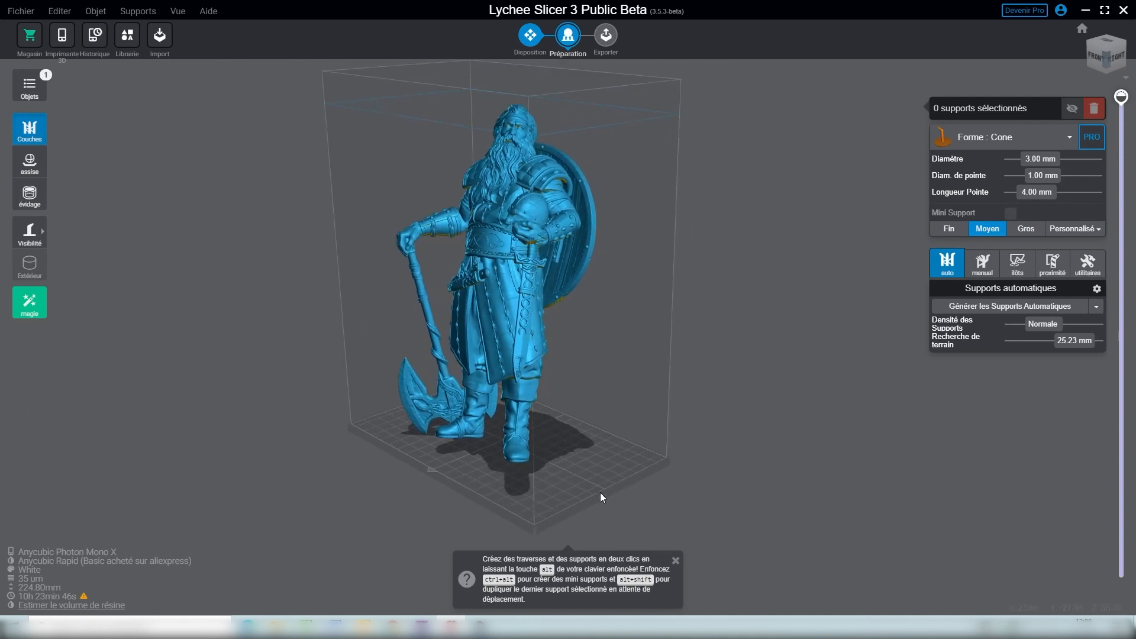
pyautogui.moveTo(669, 454); pyautogui.dragTo(690, 487)
pyautogui.moveTo(1122, 96); pyautogui.dragTo(1121, 493)
pyautogui.moveTo(1116, 494)
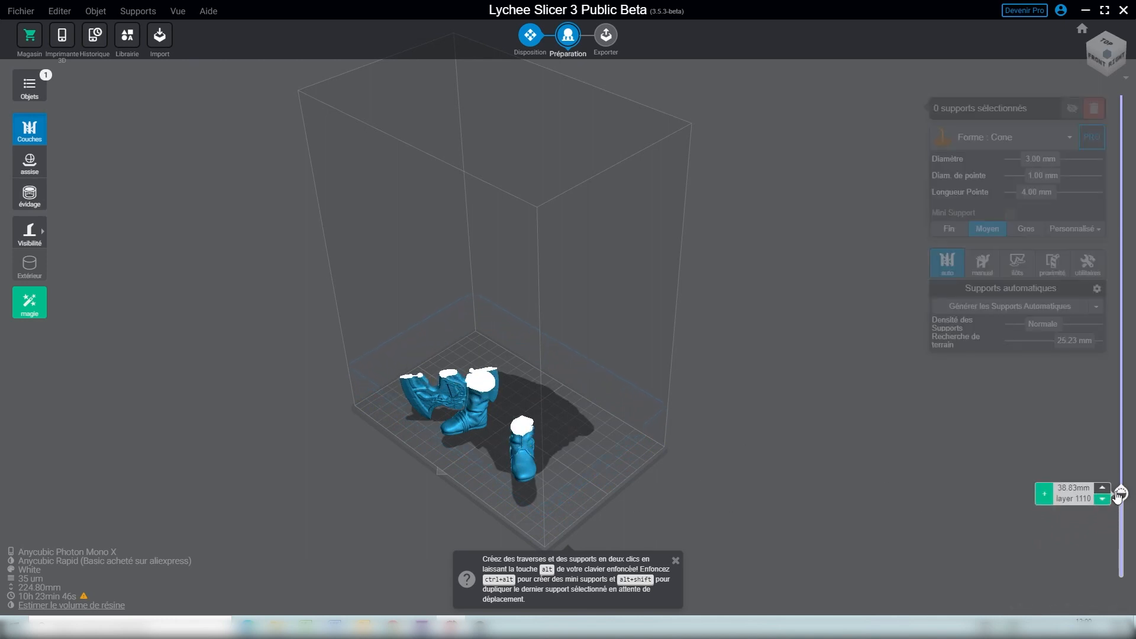
pyautogui.moveTo(1120, 493); pyautogui.dragTo(1120, 474)
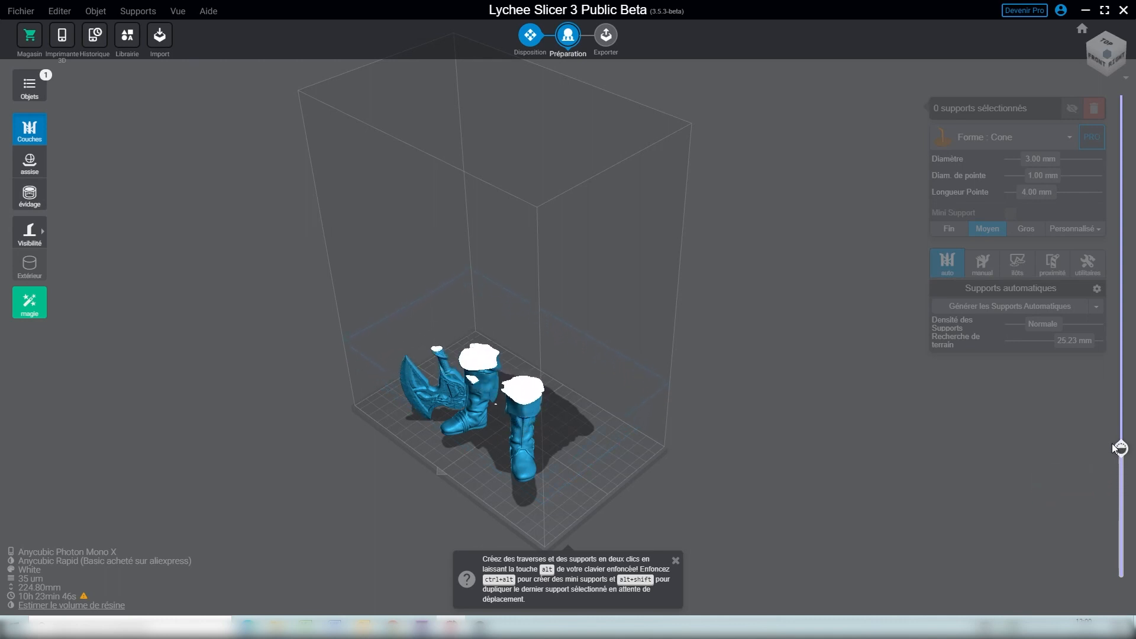
pyautogui.moveTo(862, 492); pyautogui.dragTo(480, 401)
pyautogui.scroll(5, 477, 385)
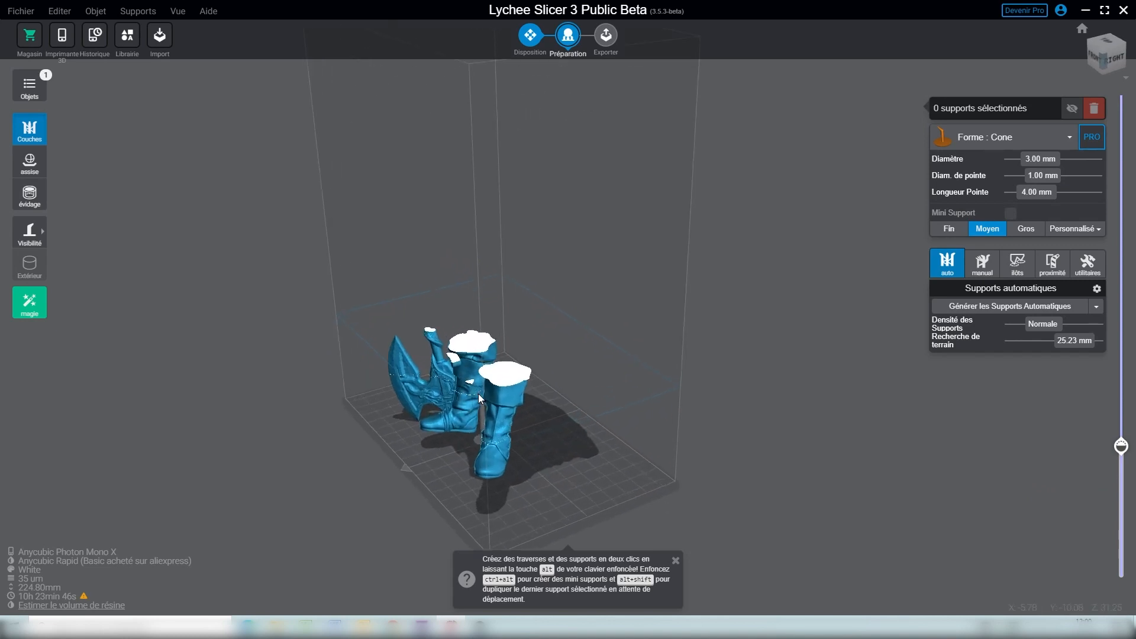
pyautogui.scroll(3, 404, 409)
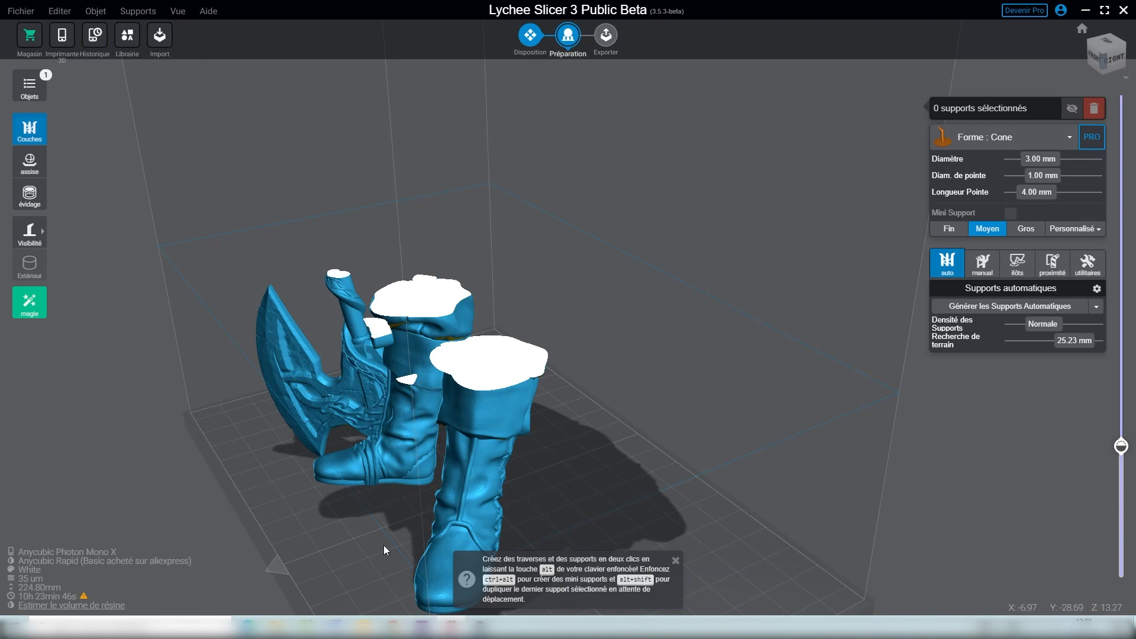
pyautogui.moveTo(403, 546); pyautogui.dragTo(488, 504)
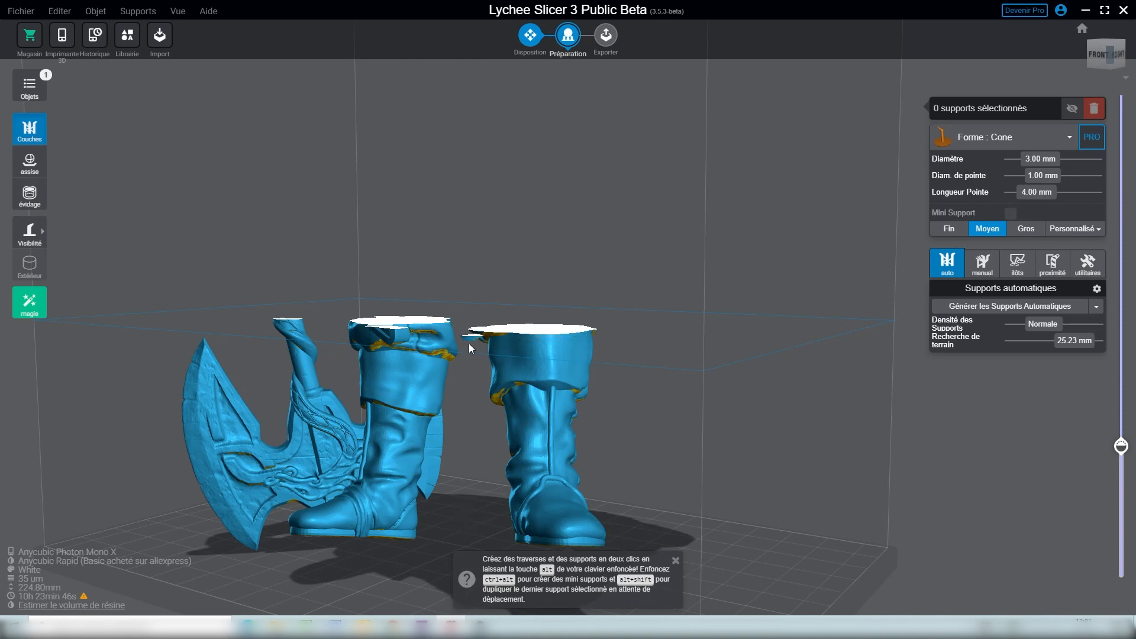
# - Place a large 3.00 mm support under the small floating part between the two boots and inspect it from below
pyautogui.moveTo(563, 364); pyautogui.dragTo(409, 349, button='right')
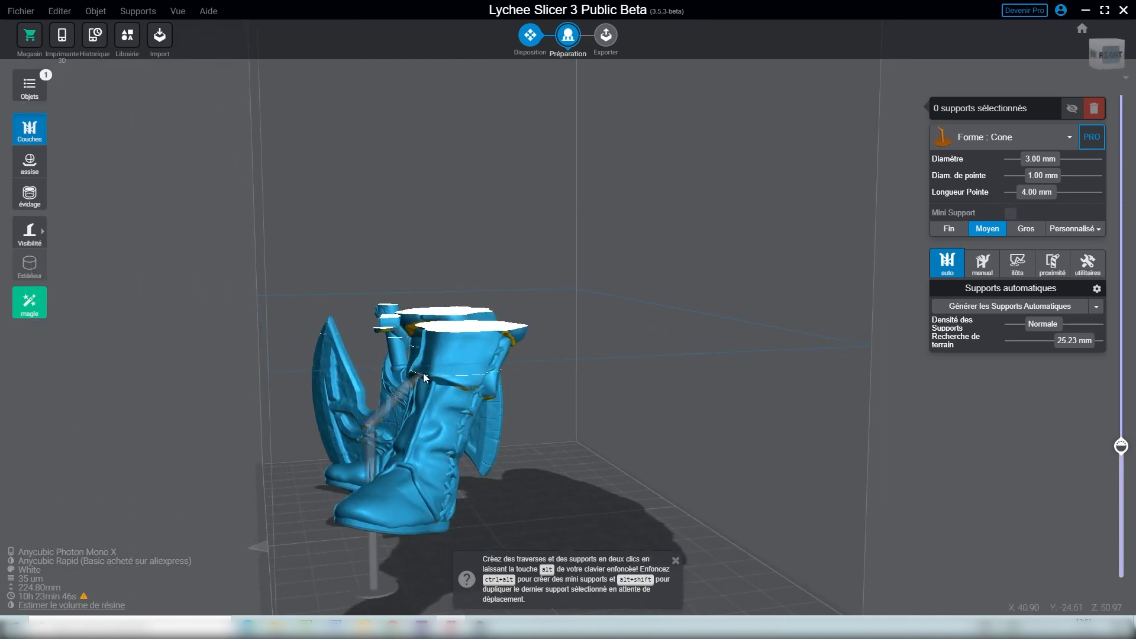
pyautogui.click(381, 338)
pyautogui.moveTo(314, 363)
pyautogui.mouseDown(button='right')
pyautogui.moveTo(263, 396)
pyautogui.moveTo(329, 367)
pyautogui.mouseUp(button='right')
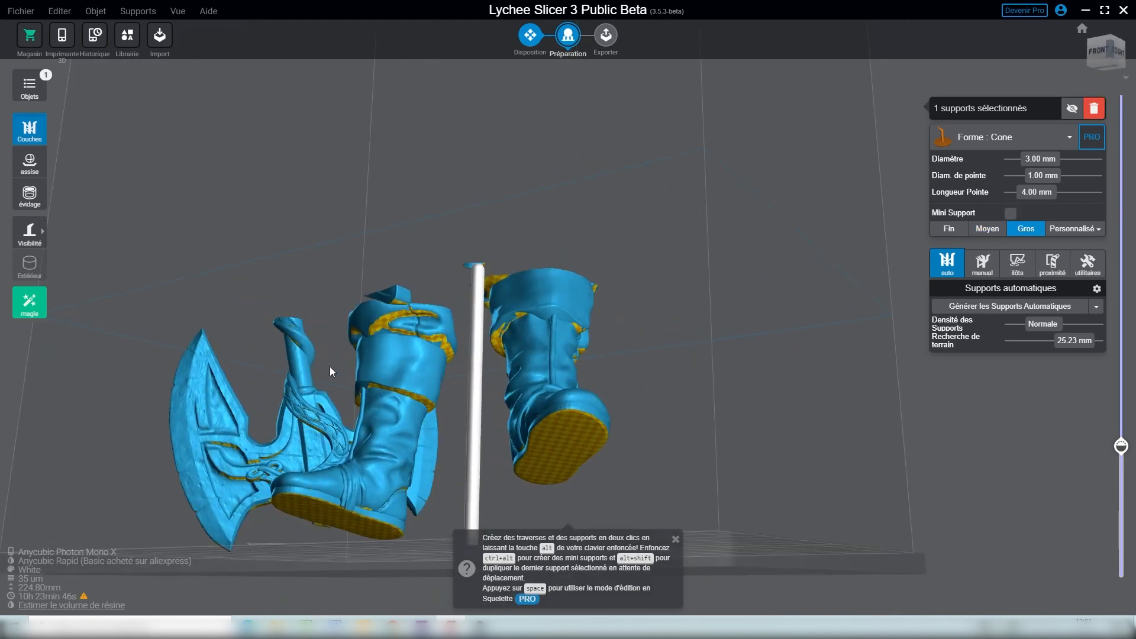
pyautogui.moveTo(428, 548); pyautogui.dragTo(437, 586, button='right')
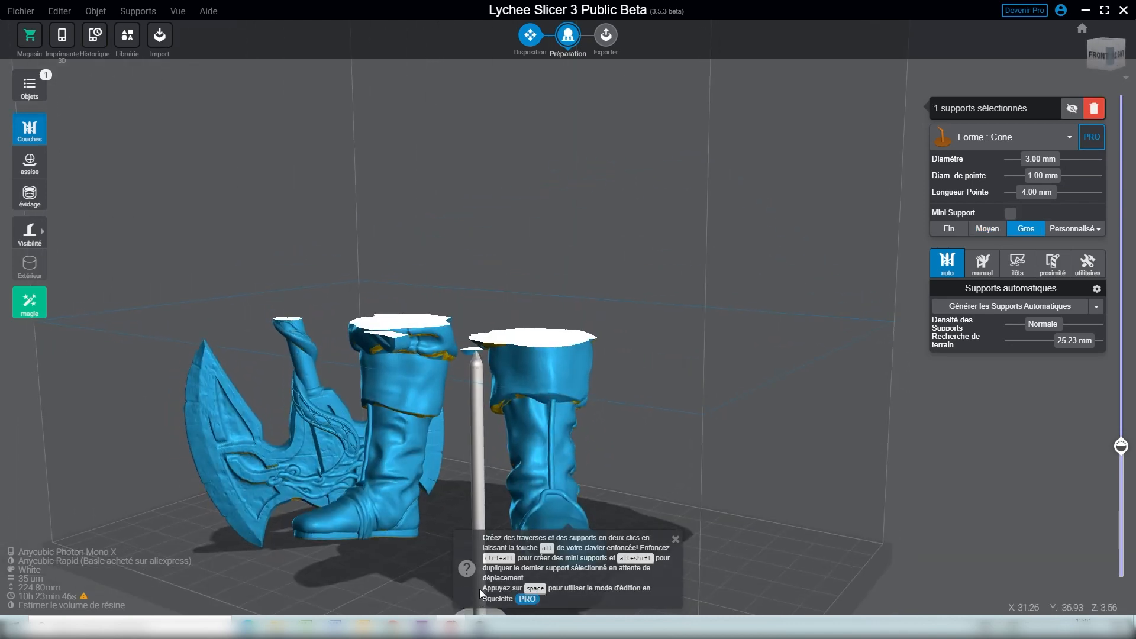
# - Delete the support between the boots and restore the layer view to the complete figurine
pyautogui.moveTo(1122, 446); pyautogui.dragTo(1121, 474)
pyautogui.scroll(-5, 673, 498)
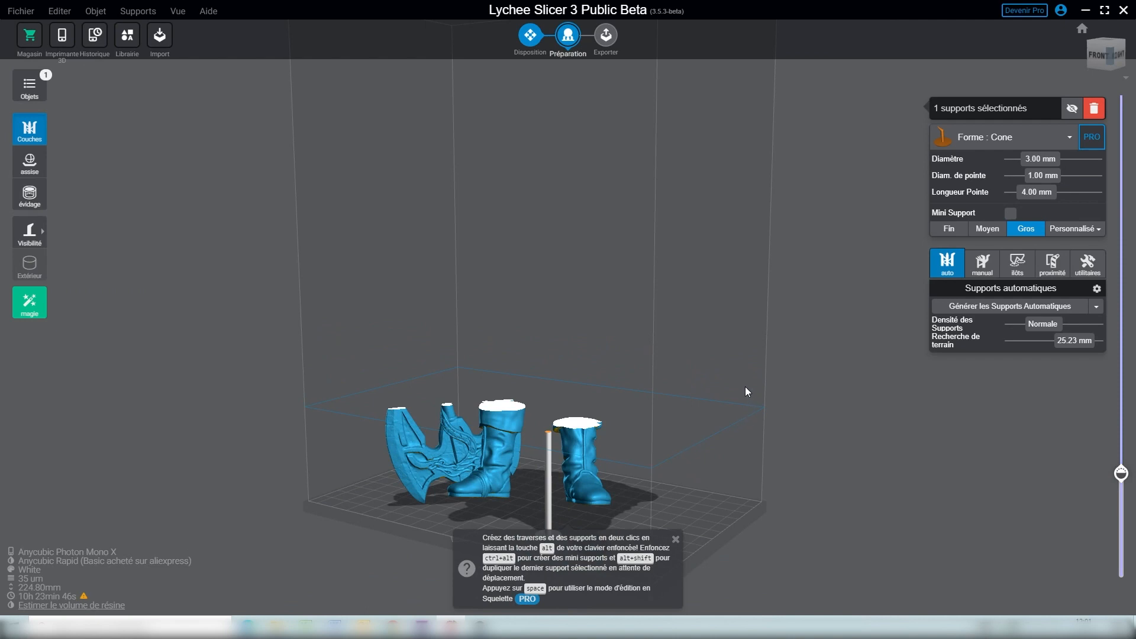
pyautogui.press('Delete')
pyautogui.moveTo(781, 486); pyautogui.dragTo(1121, 97)
pyautogui.moveTo(751, 288); pyautogui.dragTo(639, 355)
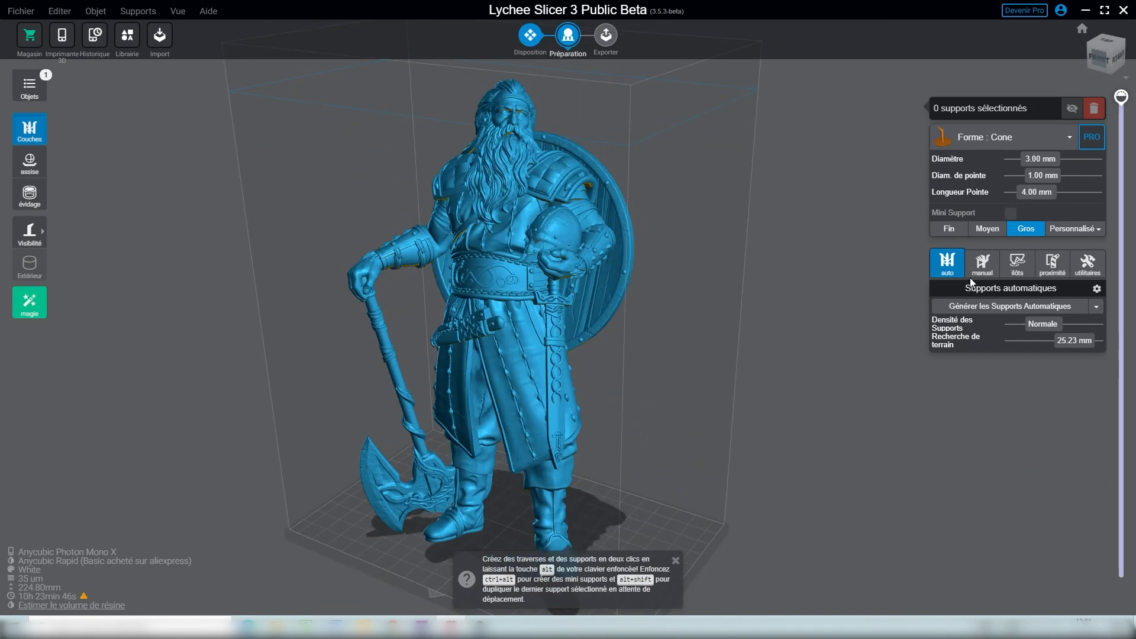
# - Compare the fine and medium support presets, keep medium with 1.30 mm diameter, 0.60 mm tip and 3.00 mm tip length, and check the figurine's underside
pyautogui.click(986, 231)
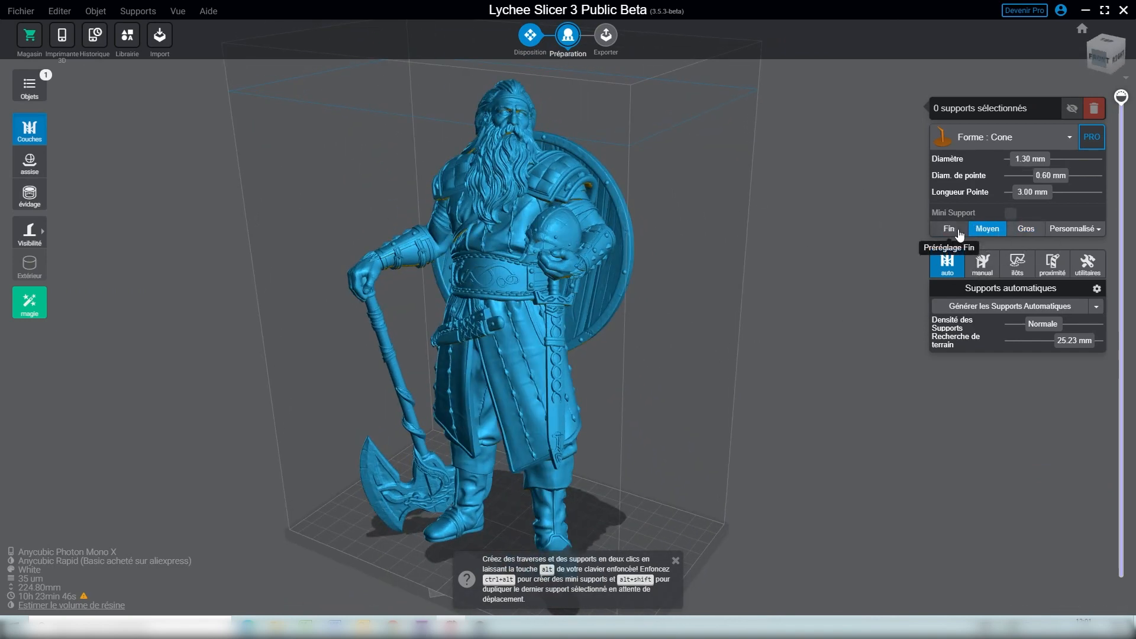
pyautogui.scroll(-5, 690, 343)
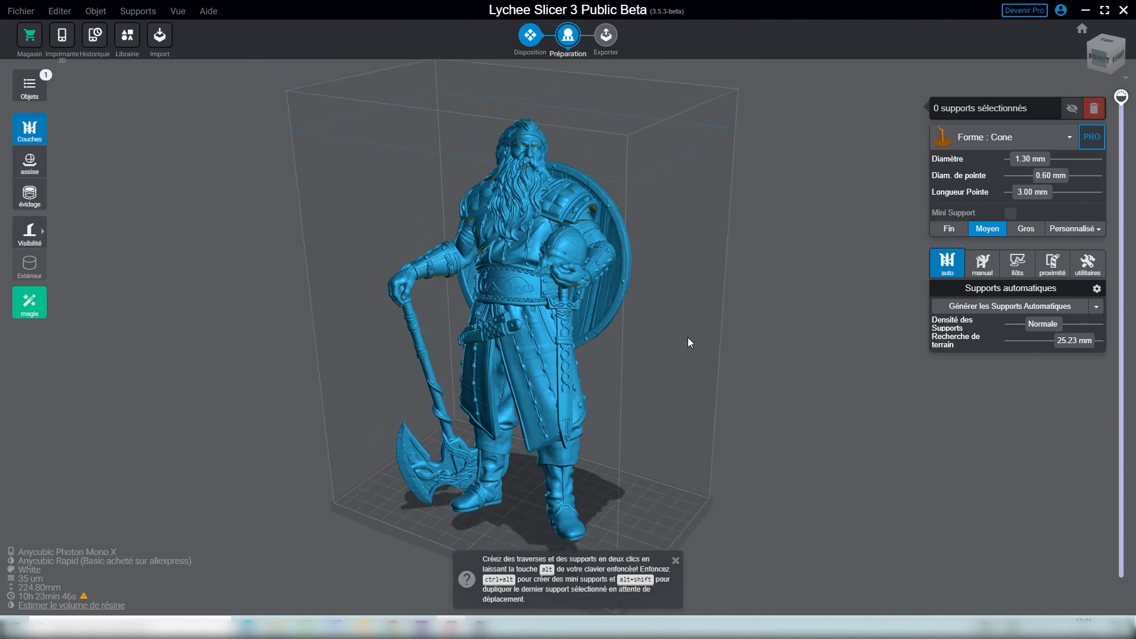
pyautogui.moveTo(695, 400); pyautogui.dragTo(651, 367)
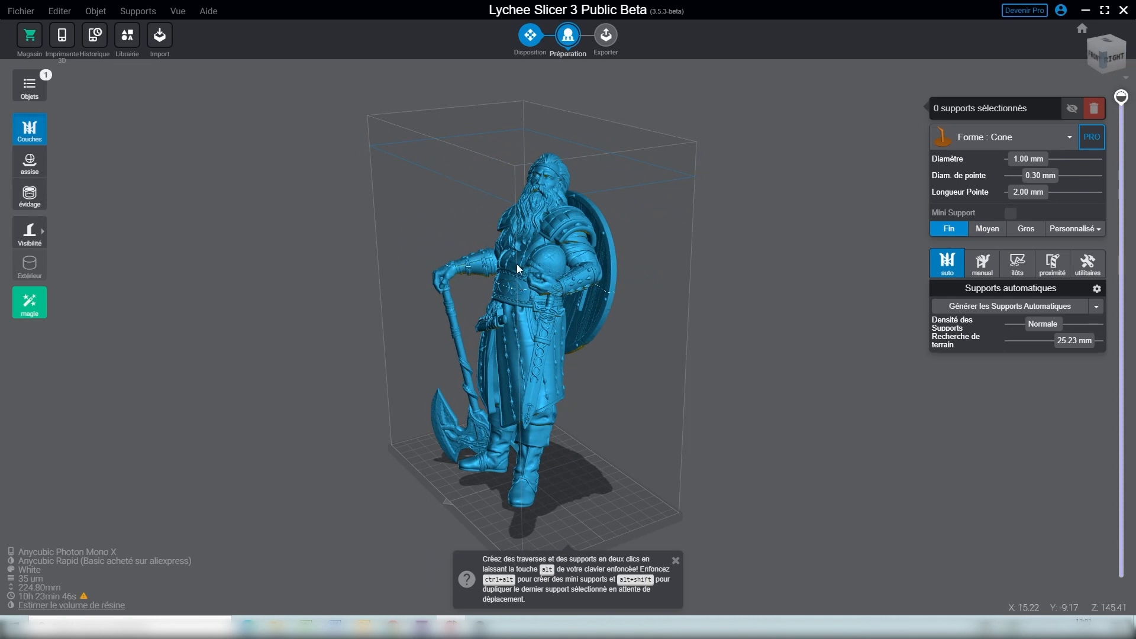
pyautogui.click(990, 230)
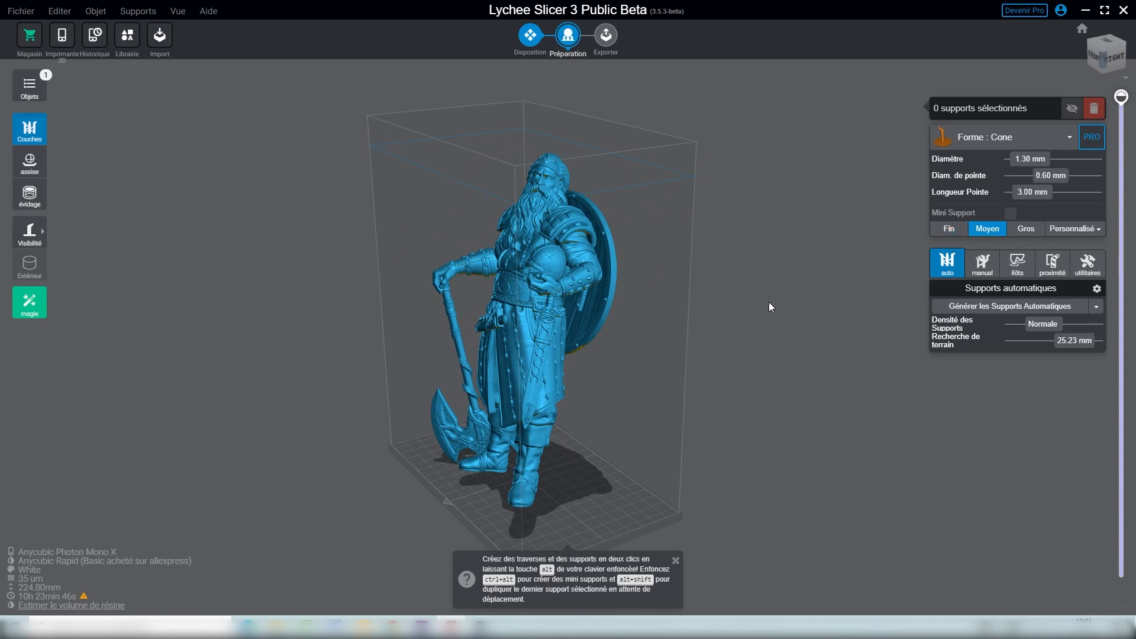
pyautogui.moveTo(719, 338); pyautogui.dragTo(769, 383)
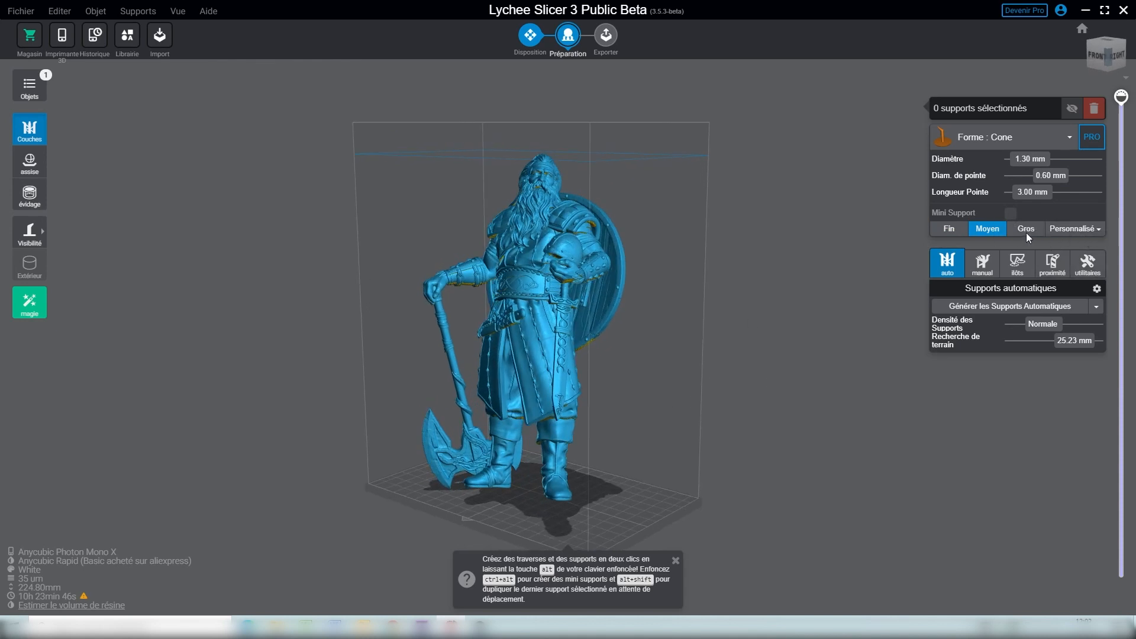
pyautogui.moveTo(590, 537); pyautogui.dragTo(556, 388)
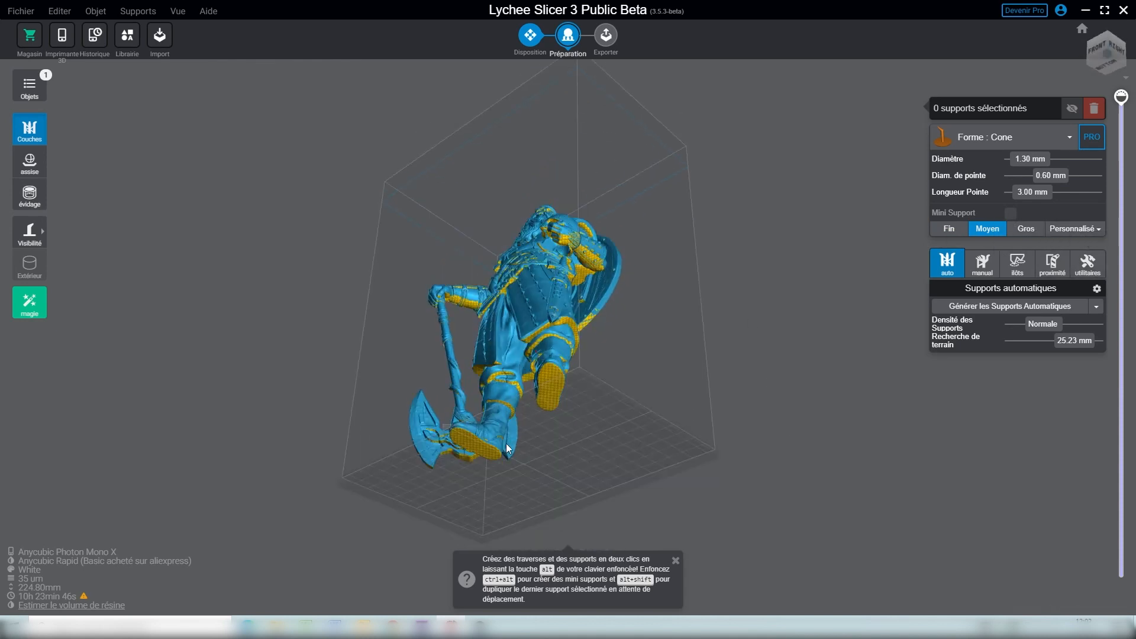
pyautogui.moveTo(565, 418); pyautogui.dragTo(628, 504)
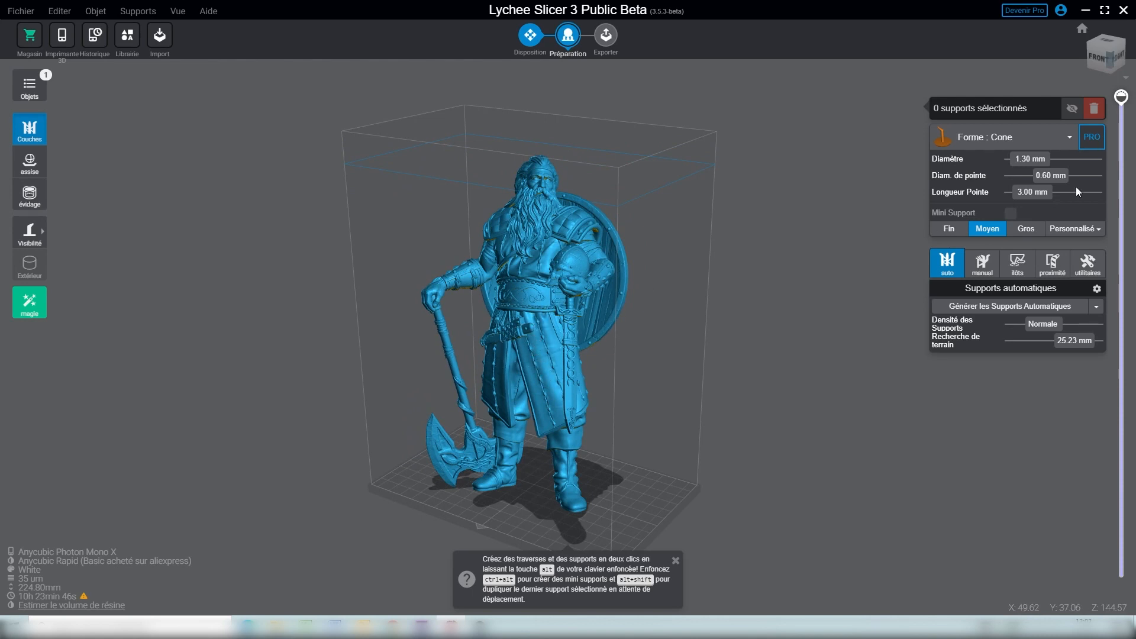
# - Cut the layer view at about 100 mm, examine the figurine's cross-section from above and the front, and restore all layers
pyautogui.moveTo(1122, 97); pyautogui.dragTo(1121, 363)
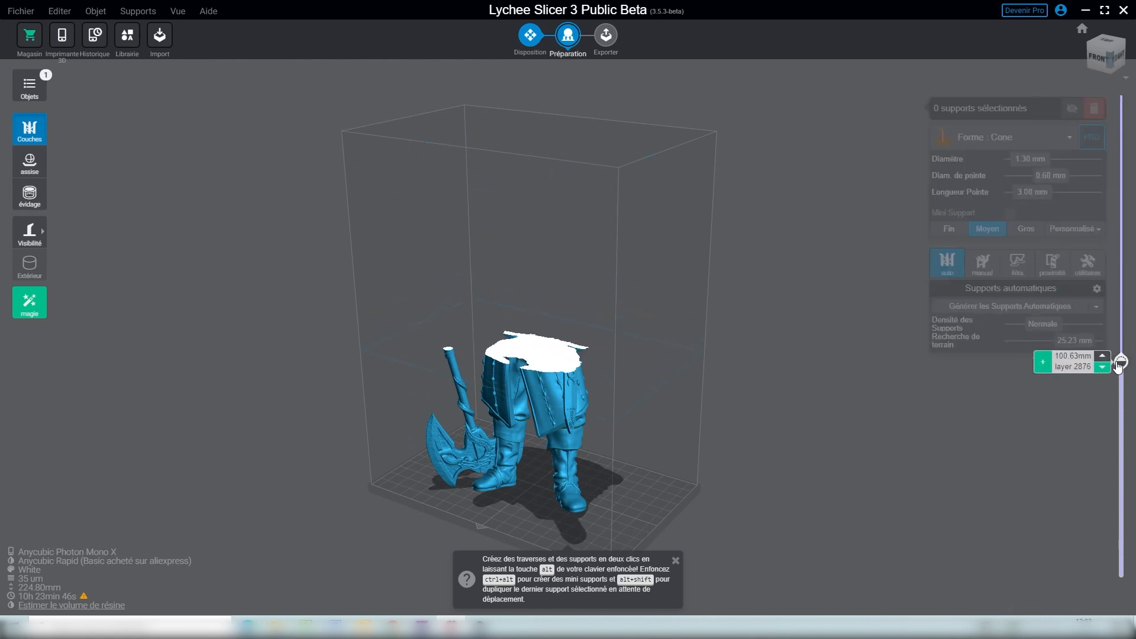
pyautogui.moveTo(714, 381); pyautogui.dragTo(666, 429)
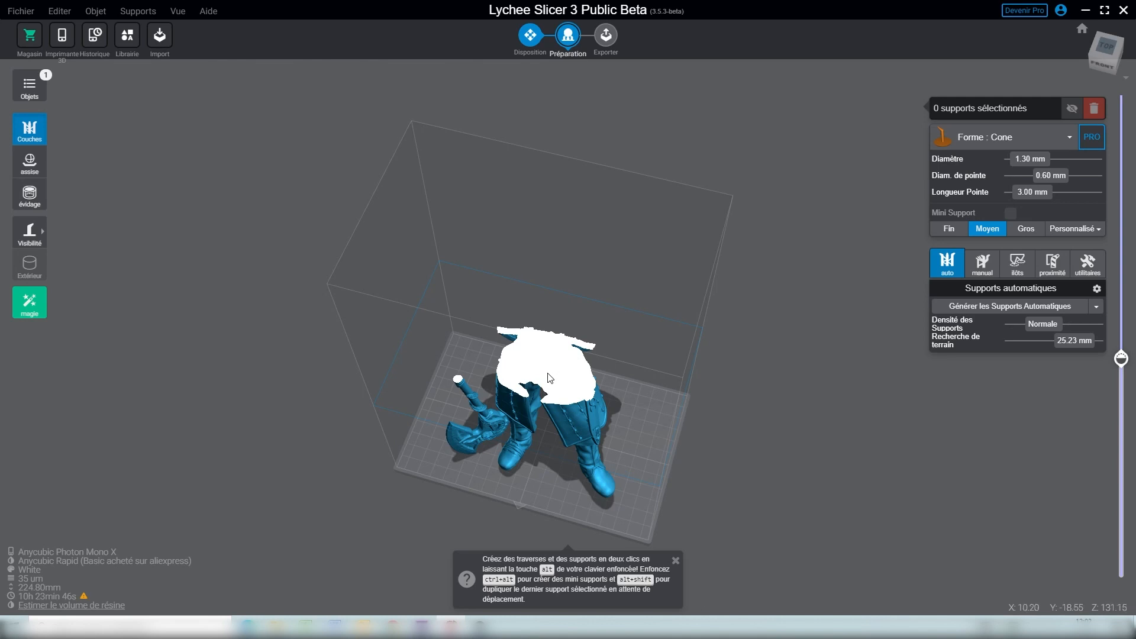
pyautogui.moveTo(549, 374); pyautogui.dragTo(553, 294, button='right')
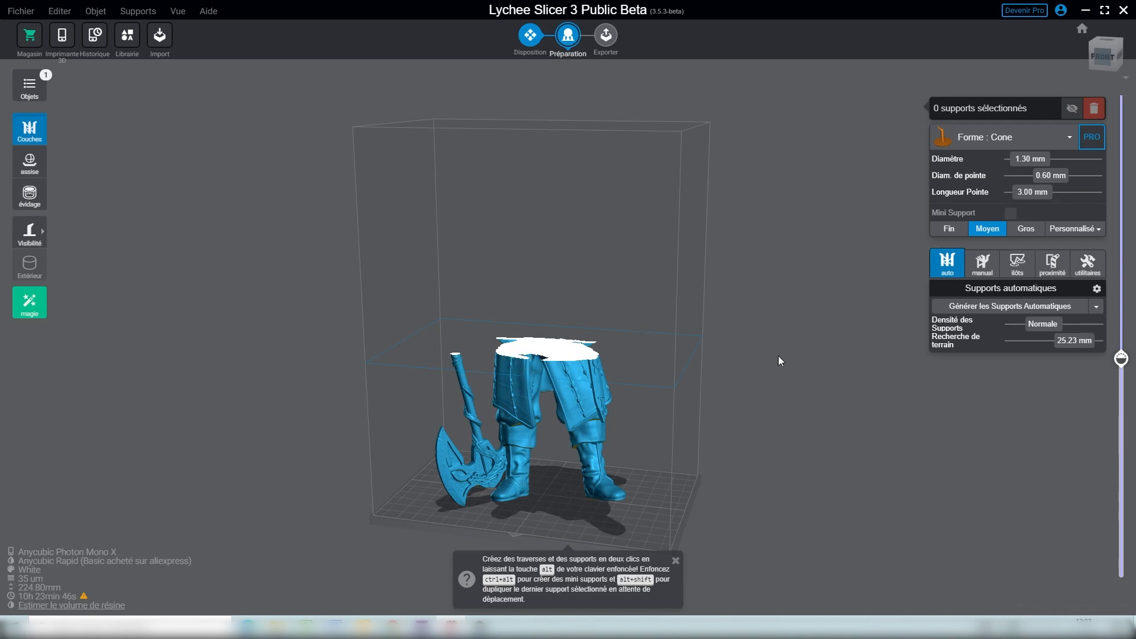
pyautogui.moveTo(1122, 360)
pyautogui.mouseDown()
pyautogui.moveTo(1121, 148)
pyautogui.moveTo(1121, 356)
pyautogui.mouseUp()
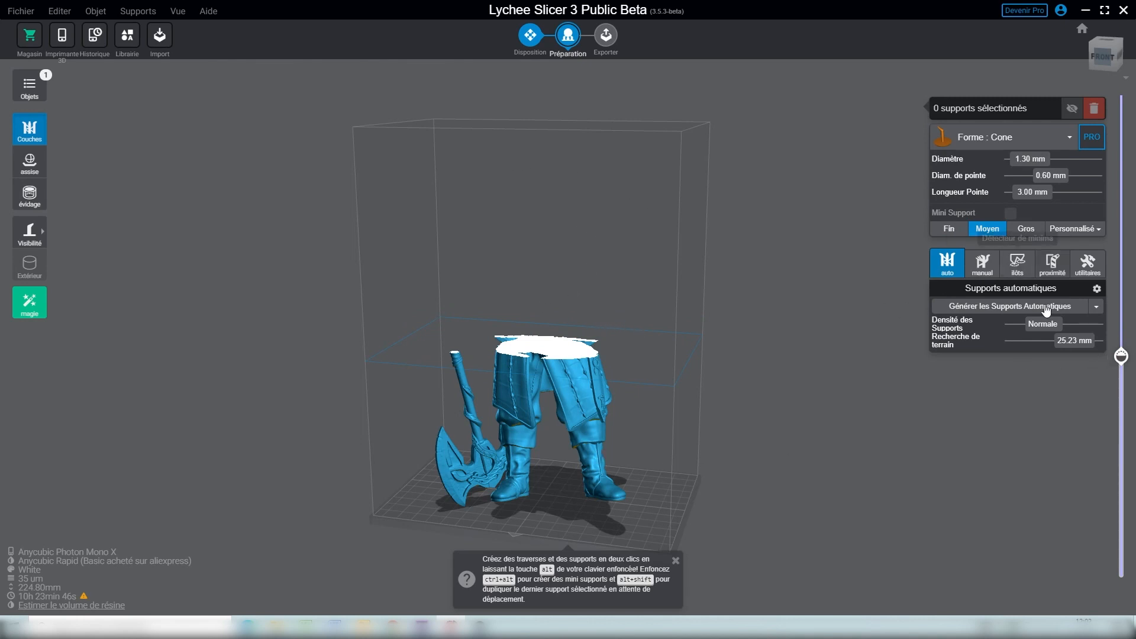
pyautogui.moveTo(1121, 356); pyautogui.dragTo(1121, 97)
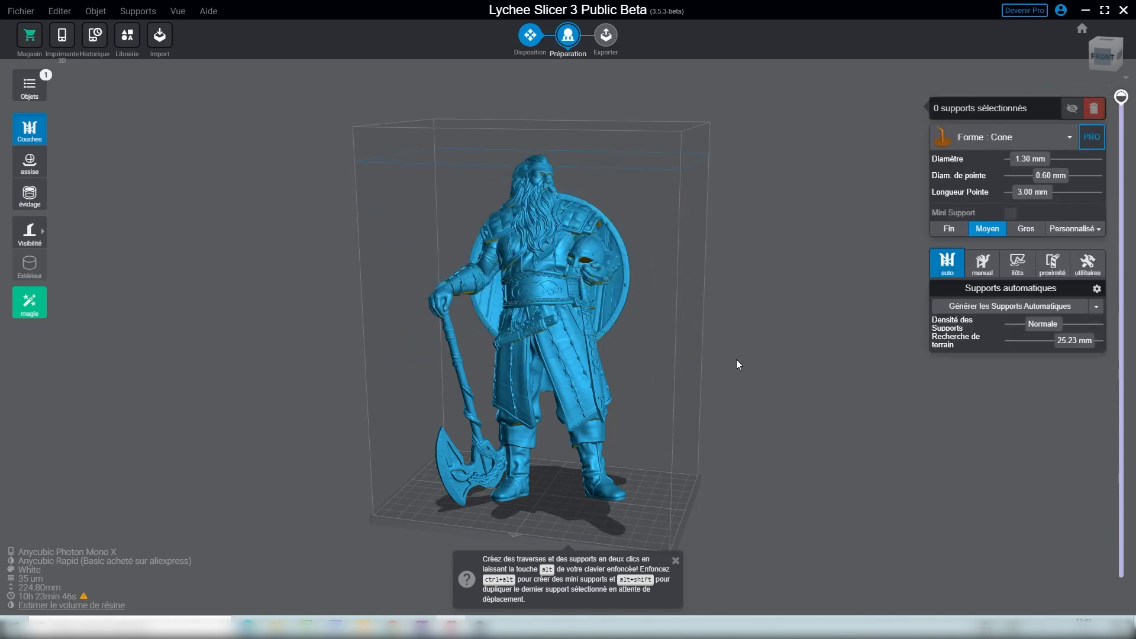
# - Generate automatic supports for the whole figurine with the medium preset and normal density, and close the results summary
pyautogui.moveTo(741, 502); pyautogui.dragTo(555, 444)
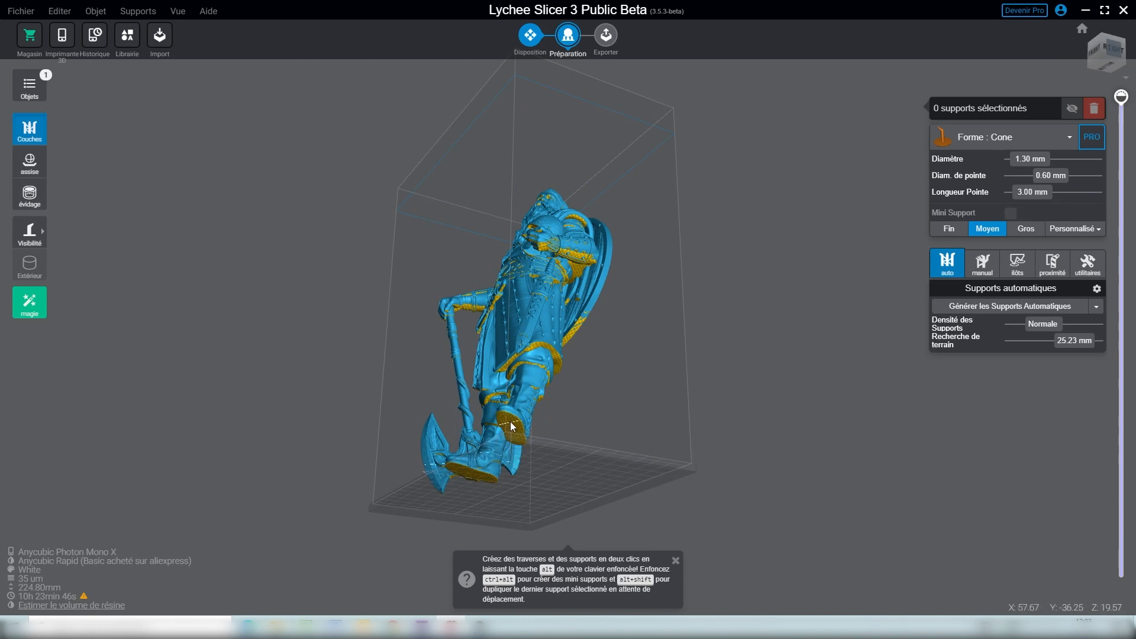
pyautogui.moveTo(744, 409); pyautogui.dragTo(682, 484, button='right')
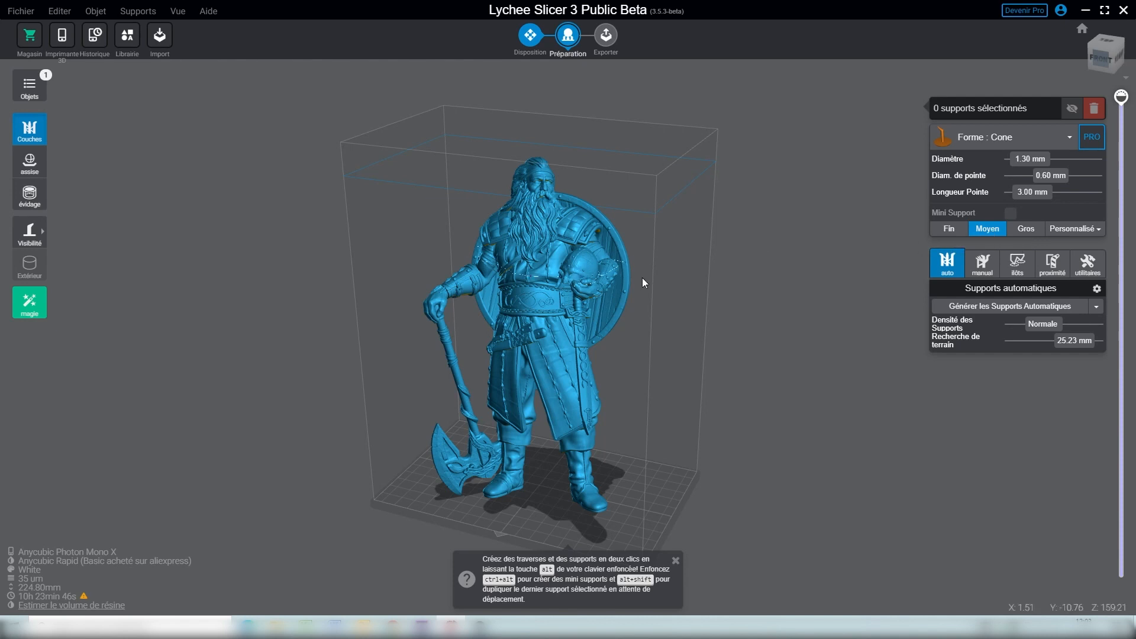
pyautogui.click(963, 307)
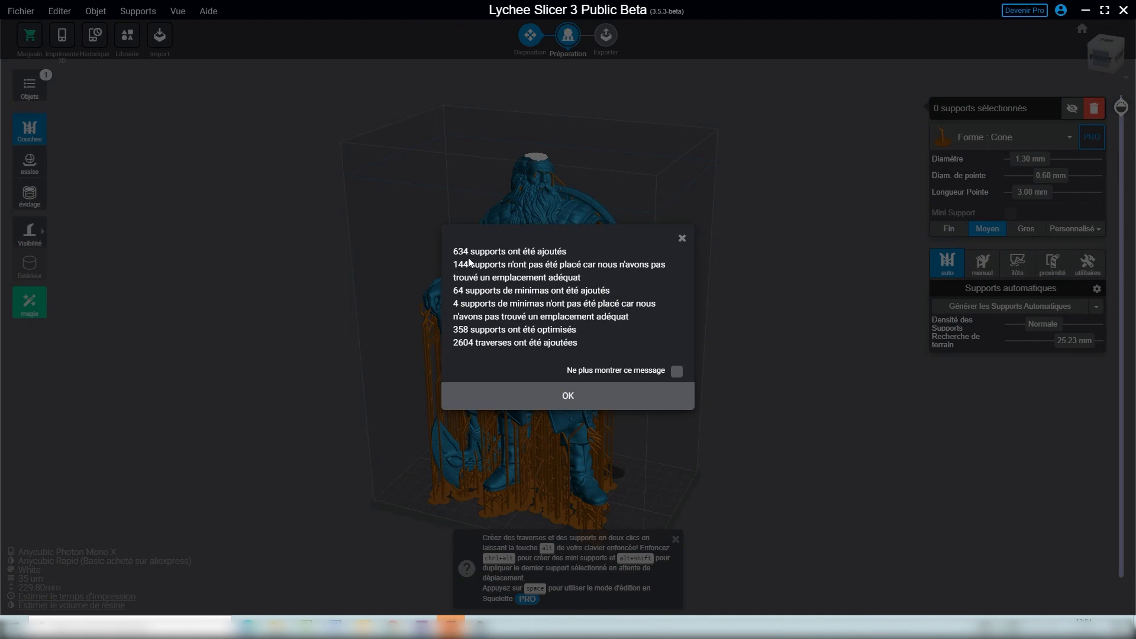
pyautogui.click(578, 396)
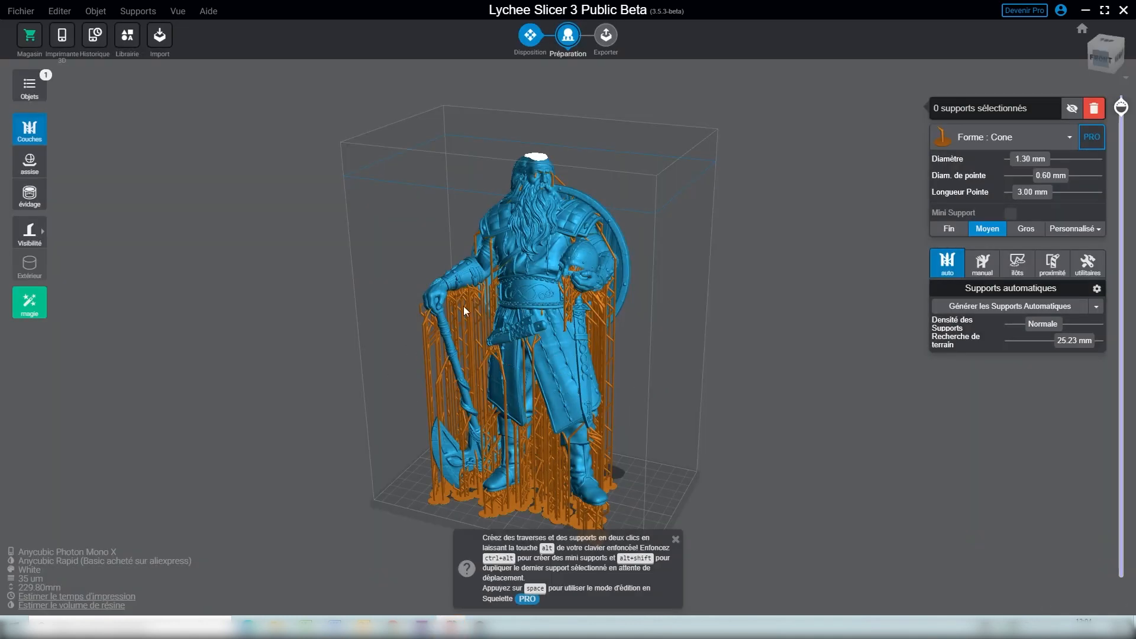
# - Add two supports under the sole of the front boot, both with the large preset of 3.00 mm diameter and 1.00 mm tip
pyautogui.moveTo(633, 396); pyautogui.dragTo(604, 357, button='right')
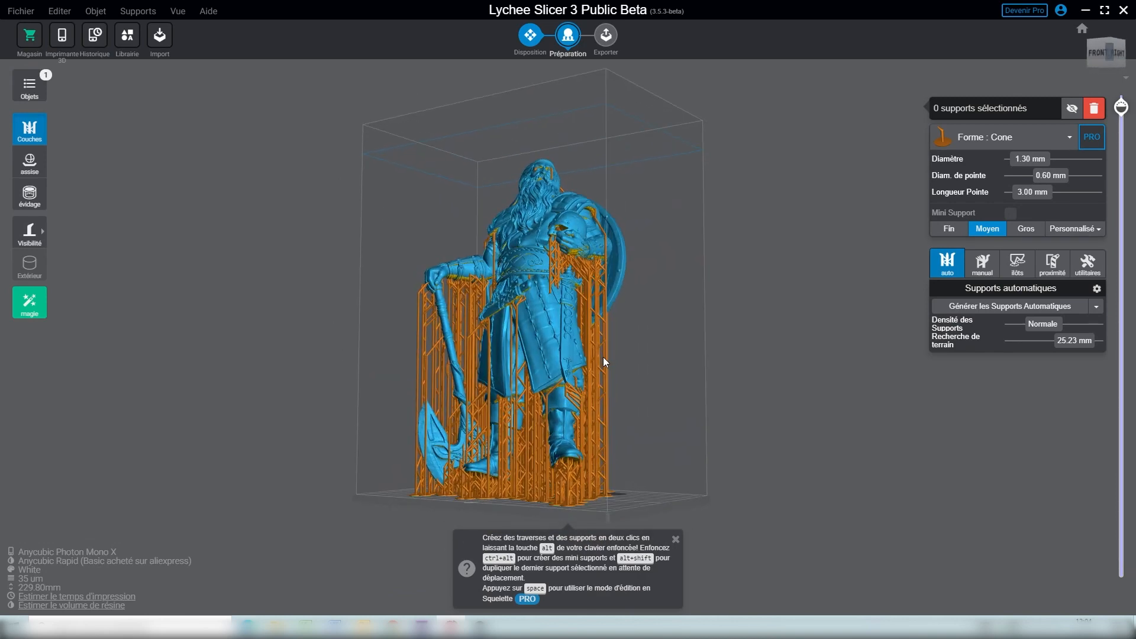
pyautogui.moveTo(575, 486); pyautogui.dragTo(511, 377, button='right')
pyautogui.scroll(5, 530, 283)
pyautogui.scroll(5, 510, 264)
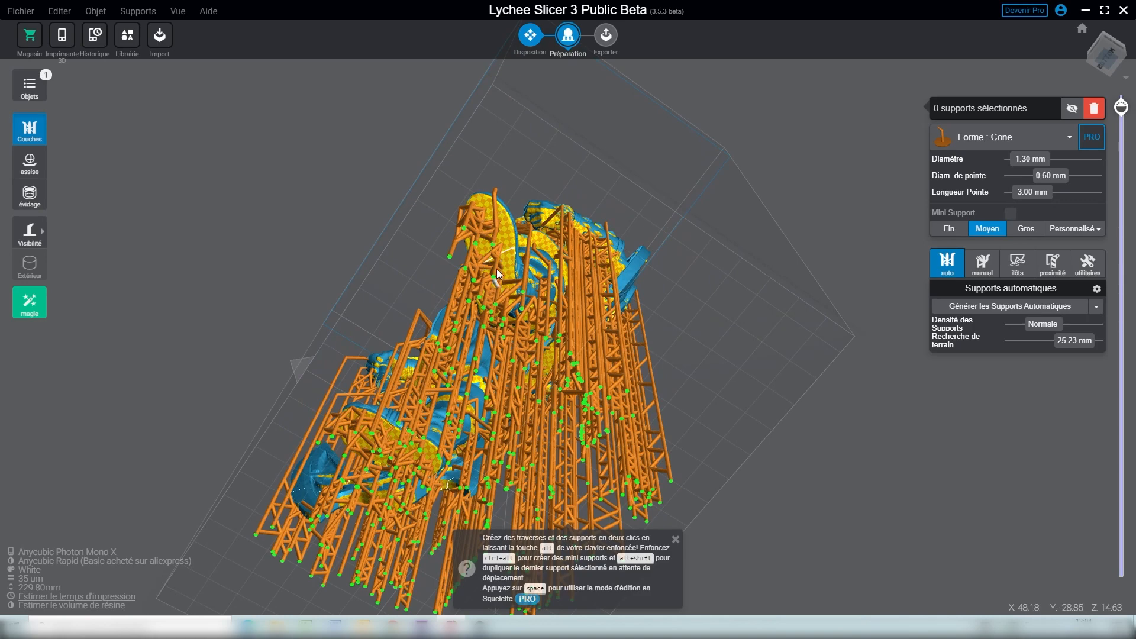
pyautogui.scroll(8, 496, 269)
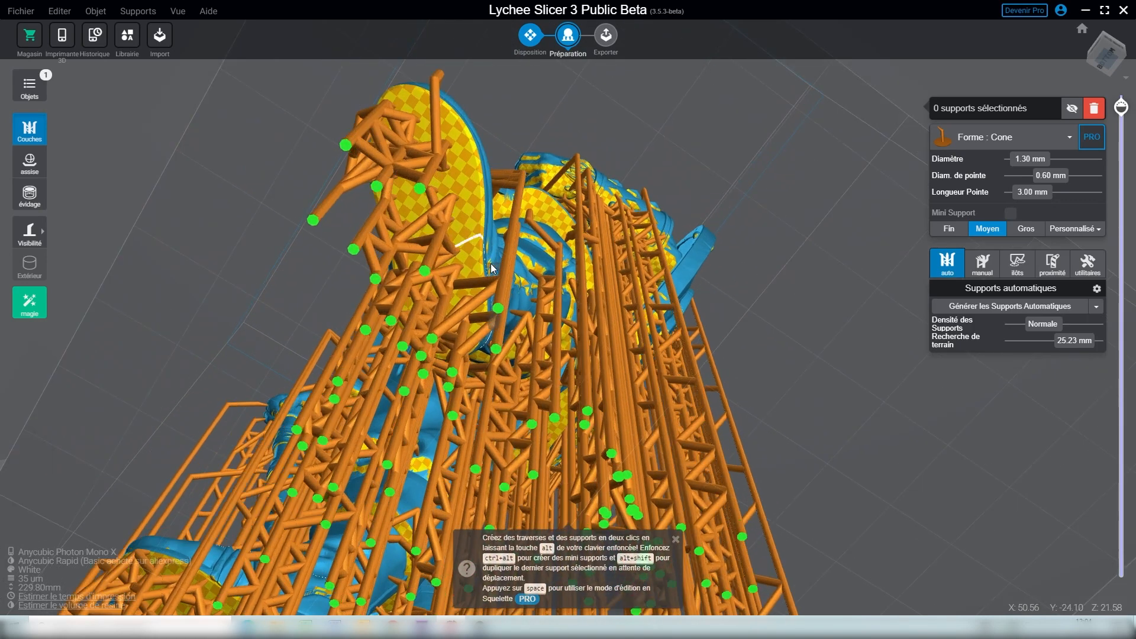
pyautogui.scroll(4, 490, 266)
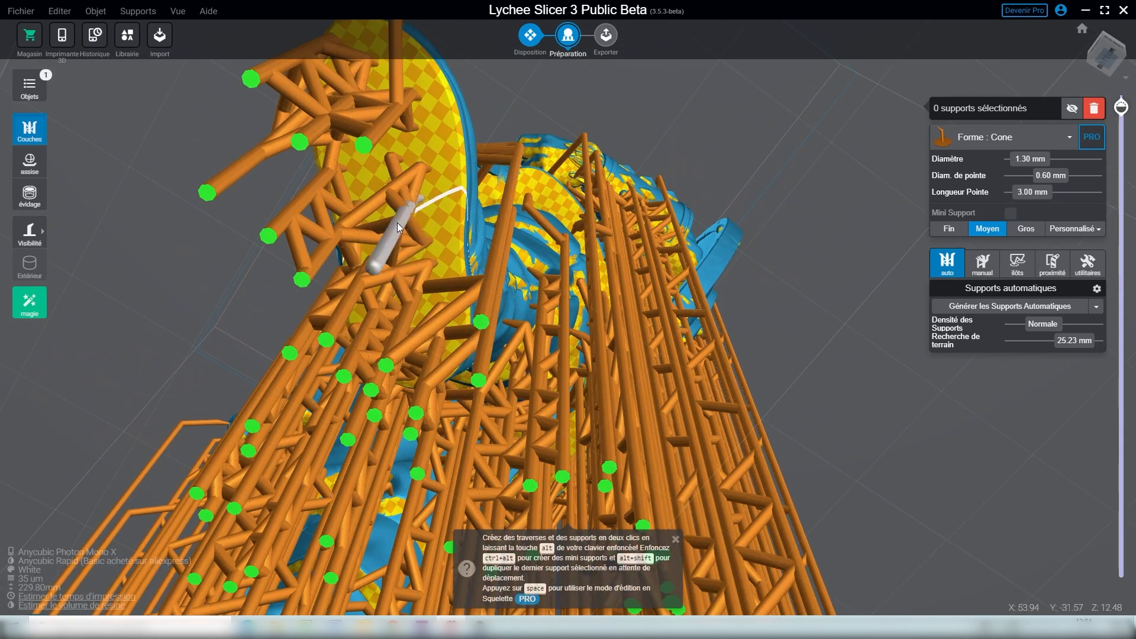
pyautogui.click(395, 228)
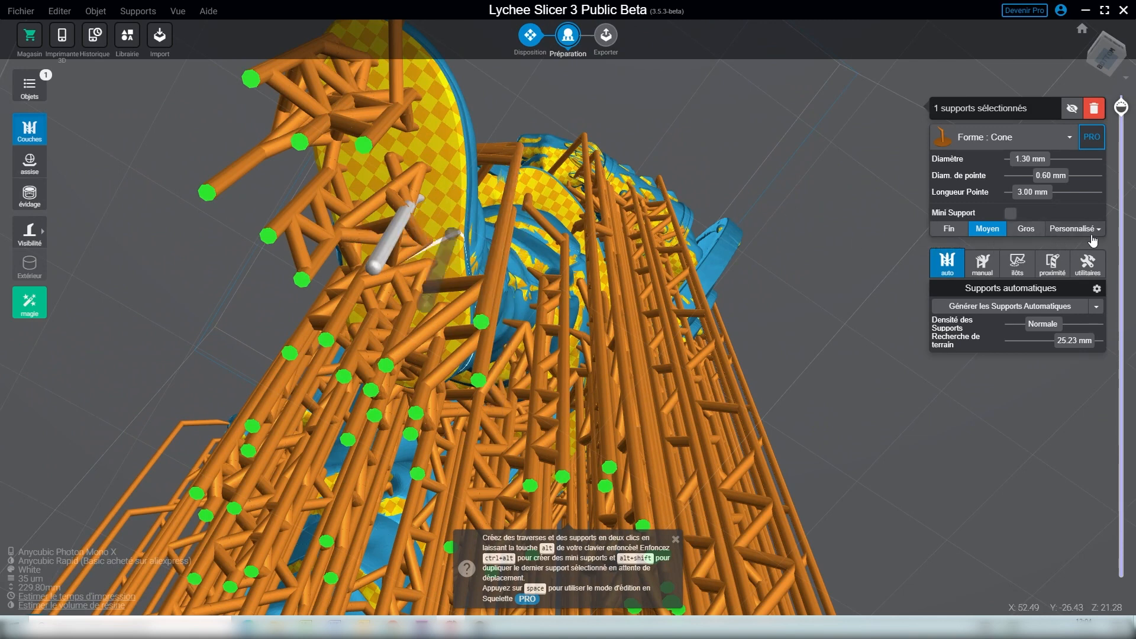
pyautogui.click(1026, 228)
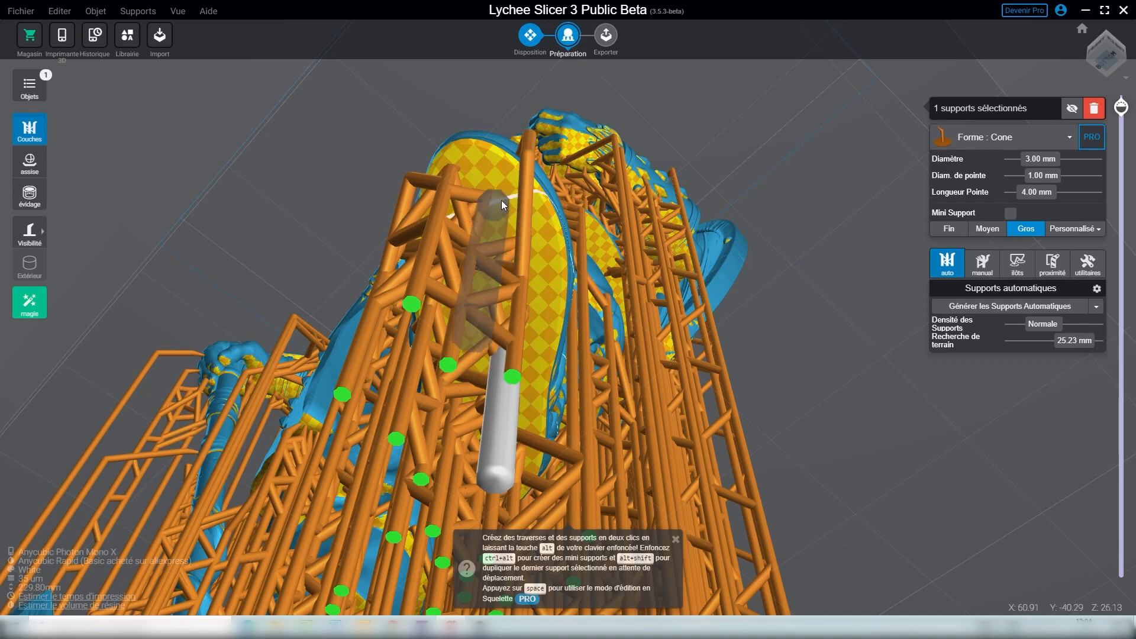
pyautogui.click(480, 165)
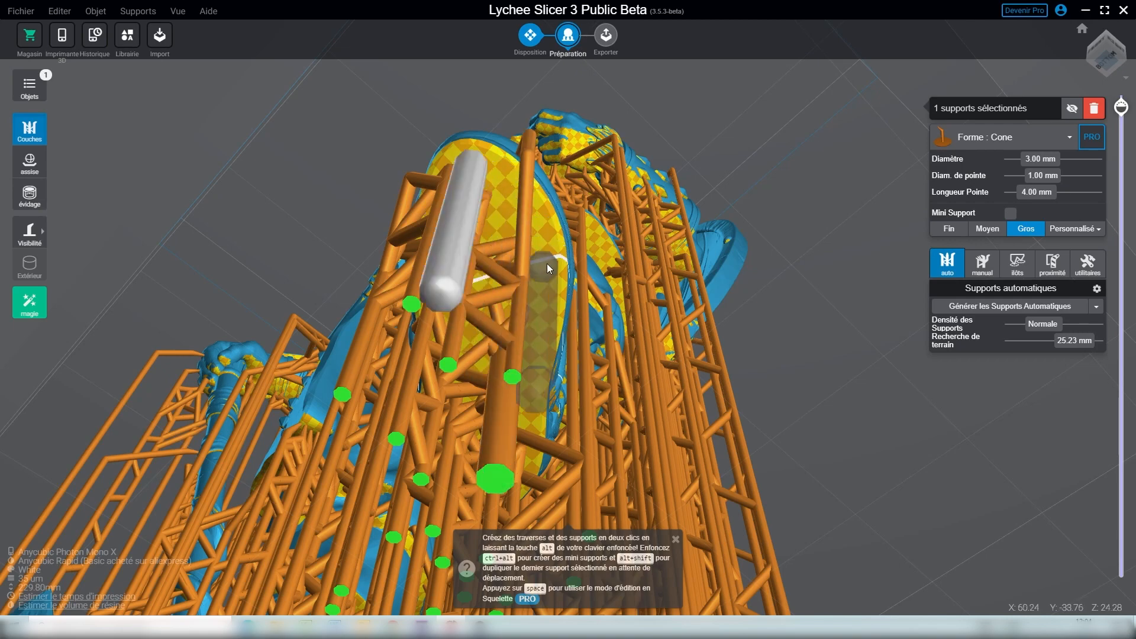
# - Add more large supports with 3.00 mm diameter and 1.00 mm tip under the soles of the front and rear boots
pyautogui.click(542, 304)
pyautogui.moveTo(551, 325); pyautogui.dragTo(598, 285, button='right')
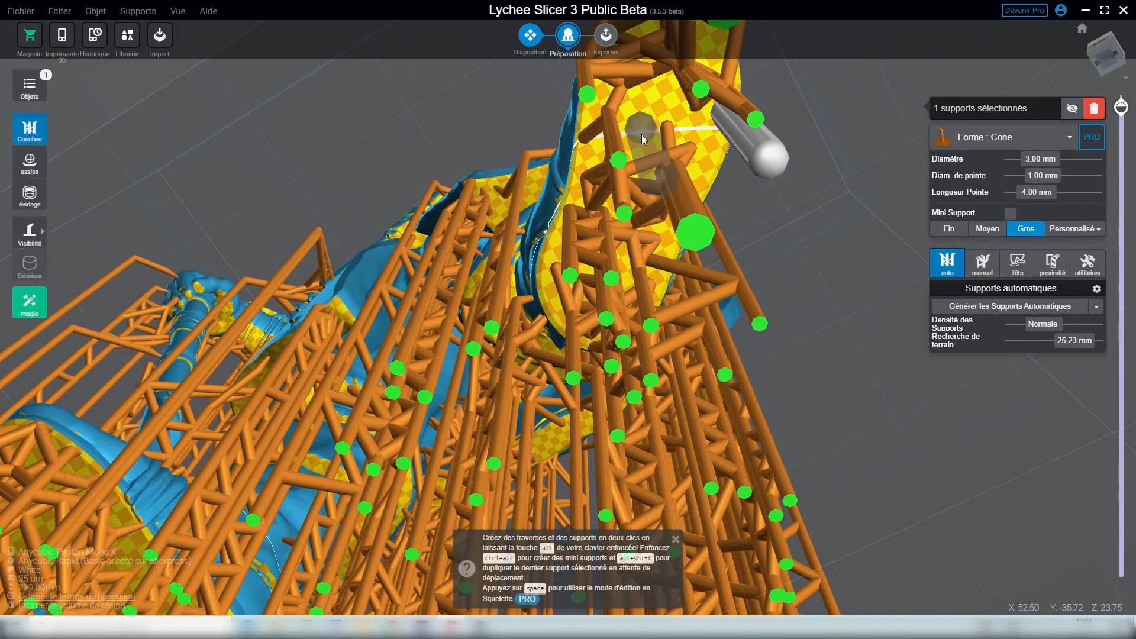
pyautogui.click(642, 135)
pyautogui.moveTo(545, 307); pyautogui.dragTo(591, 318, button='right')
pyautogui.scroll(-5, 584, 339)
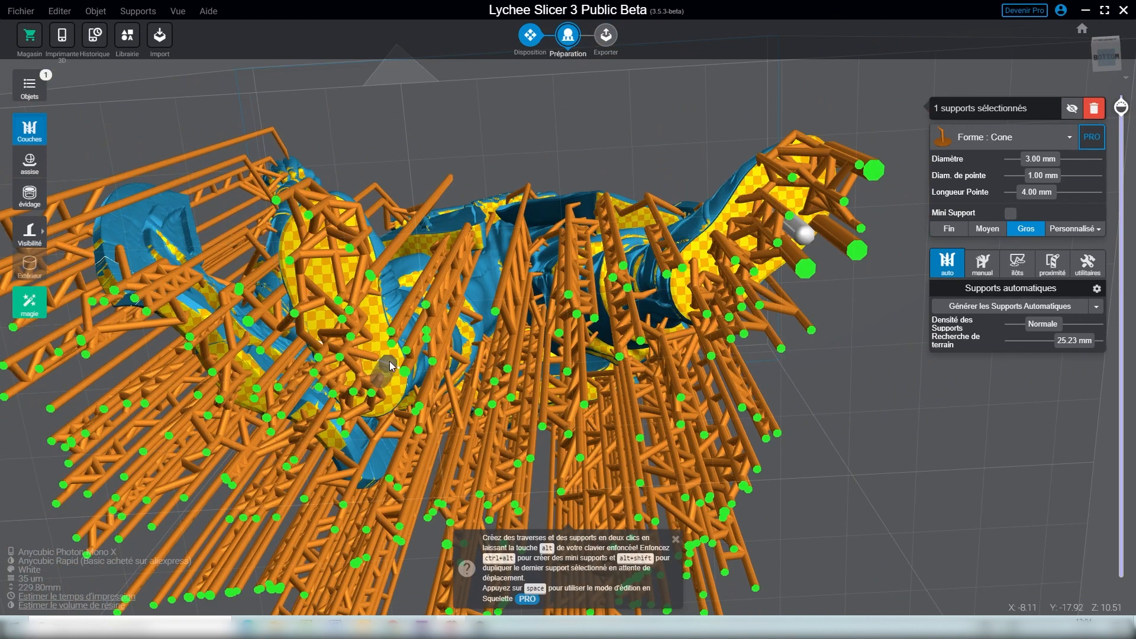
pyautogui.click(390, 370)
pyautogui.scroll(-8, 445, 346)
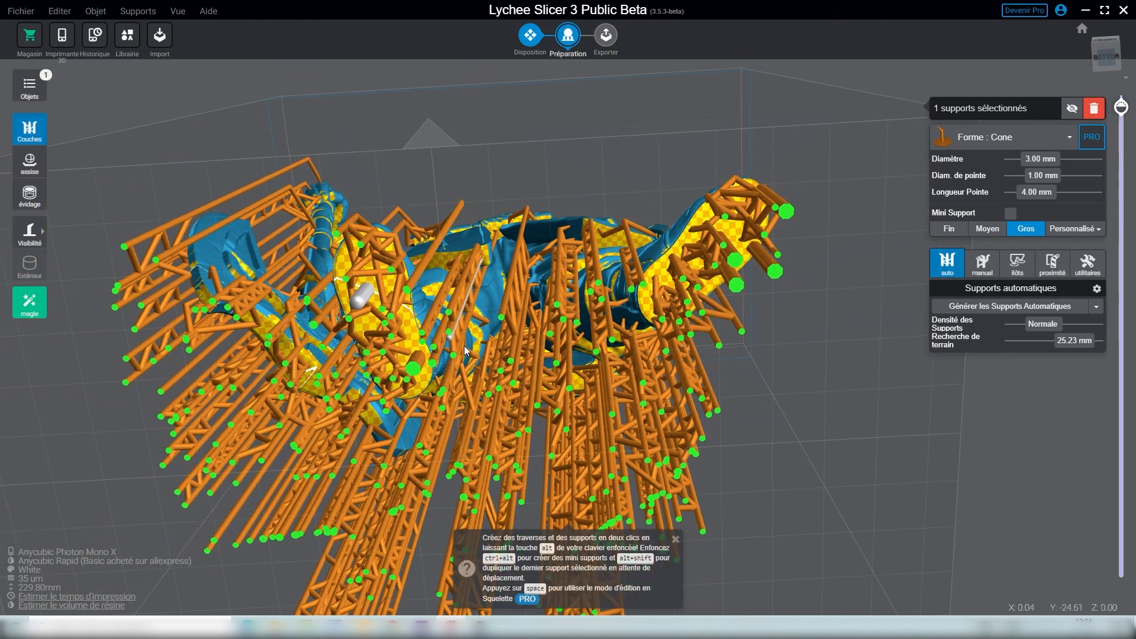
# - Show all layers up to the top of the head and examine the supported figurine from the front and front-right
pyautogui.scroll(-1, 538, 350)
pyautogui.moveTo(539, 350); pyautogui.dragTo(488, 483, button='right')
pyautogui.scroll(-5, 517, 469)
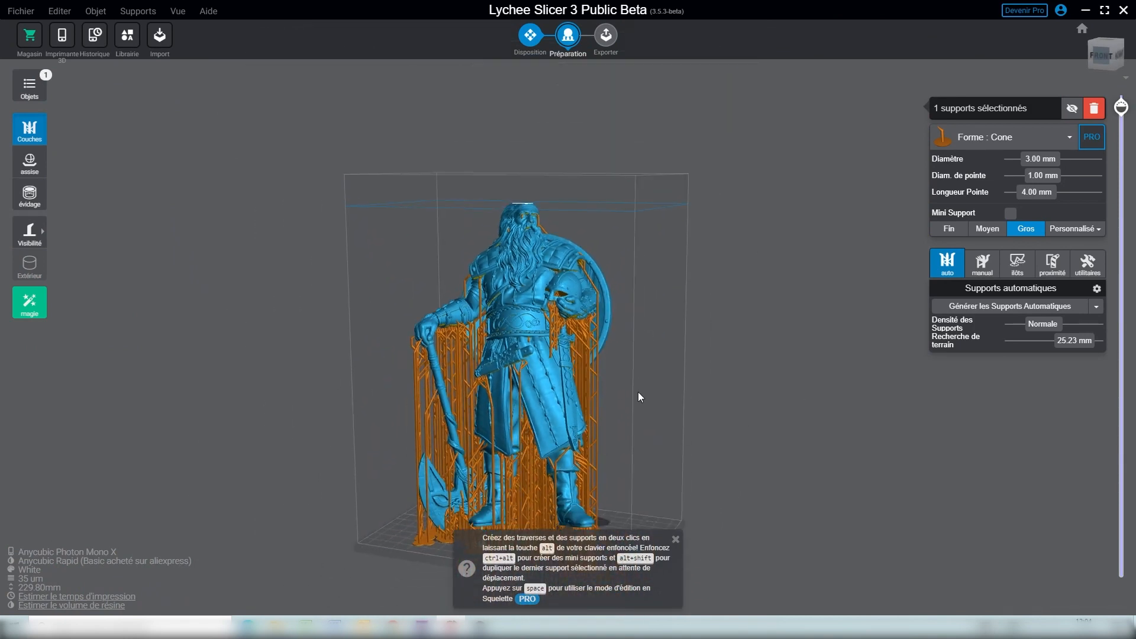
pyautogui.moveTo(638, 392); pyautogui.dragTo(587, 389, button='right')
pyautogui.moveTo(1122, 106); pyautogui.dragTo(1122, 97)
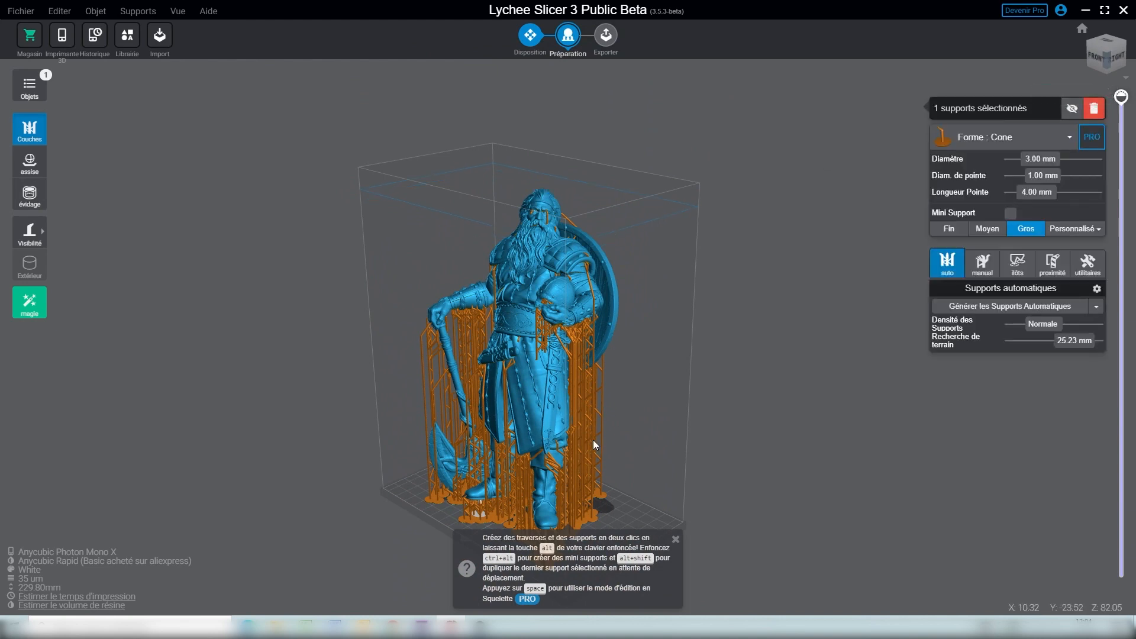
pyautogui.moveTo(598, 438); pyautogui.dragTo(609, 348, button='middle')
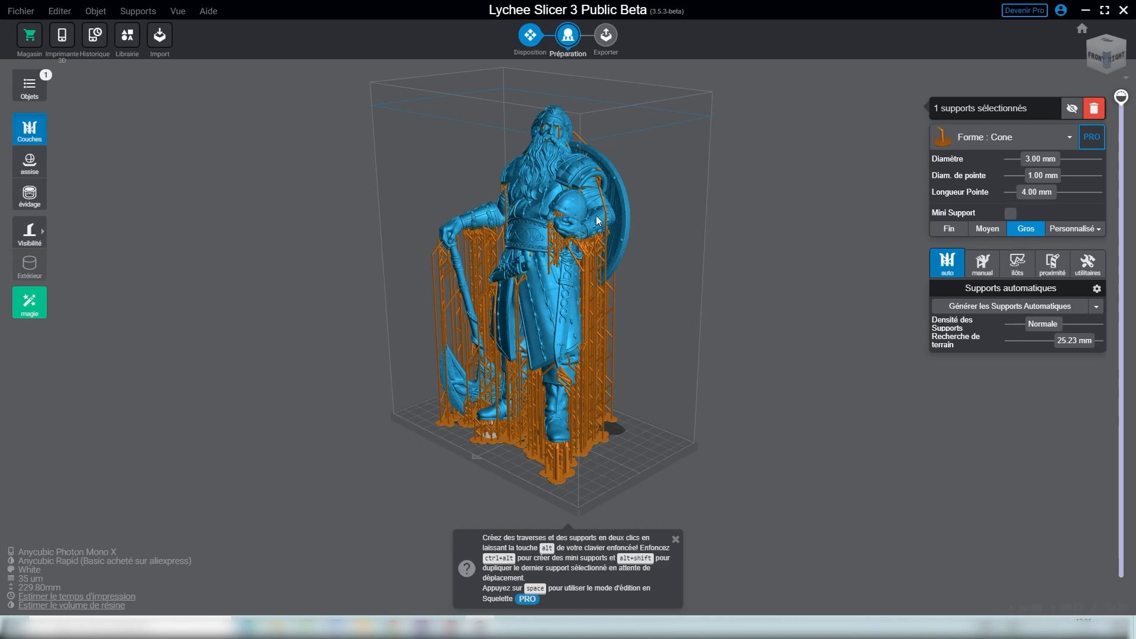
pyautogui.moveTo(681, 372); pyautogui.dragTo(658, 423, button='right')
pyautogui.moveTo(679, 413)
pyautogui.mouseDown()
pyautogui.moveTo(602, 406)
pyautogui.moveTo(680, 402)
pyautogui.mouseUp()
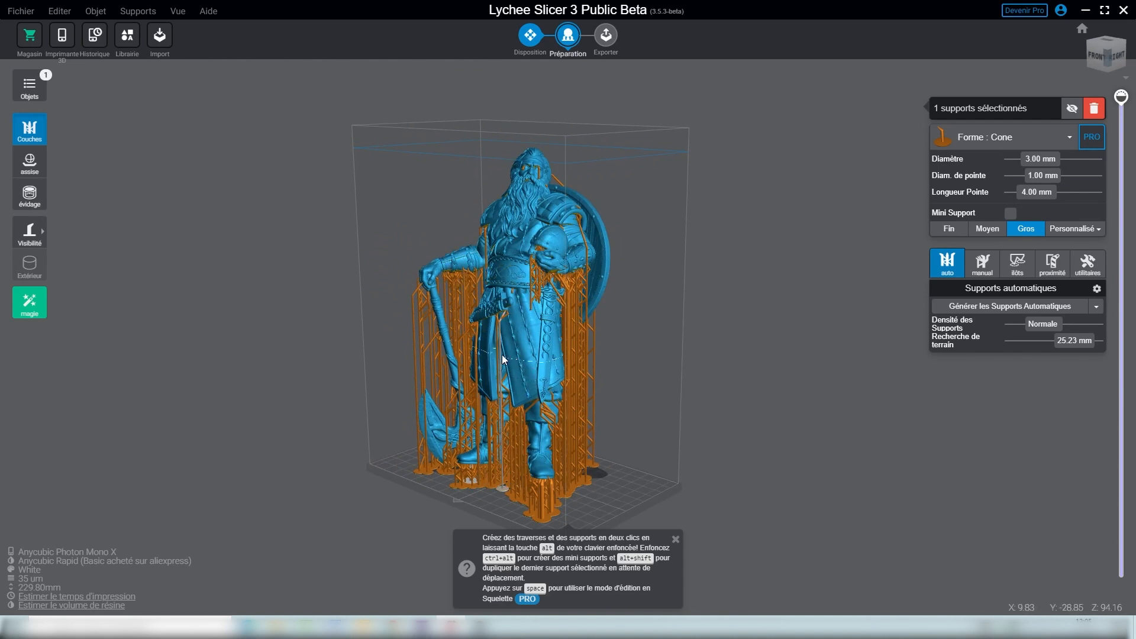
pyautogui.moveTo(622, 375); pyautogui.dragTo(588, 385)
# - Delete the medium support beside the belt, below the hand that holds the helmet
pyautogui.scroll(5, 588, 384)
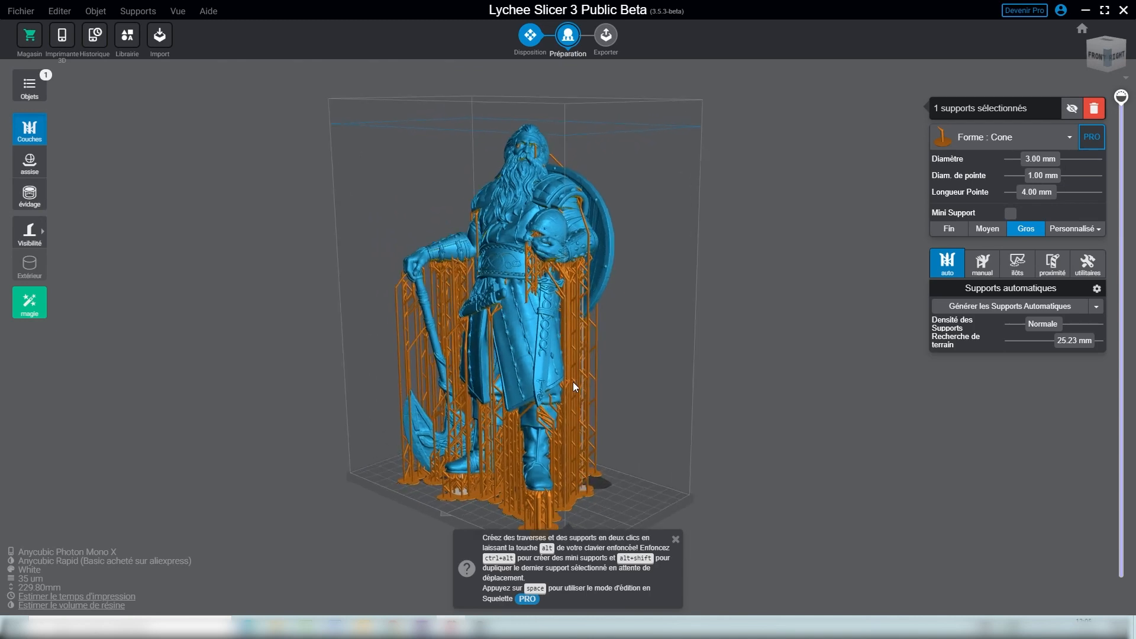
pyautogui.moveTo(688, 374); pyautogui.dragTo(719, 405)
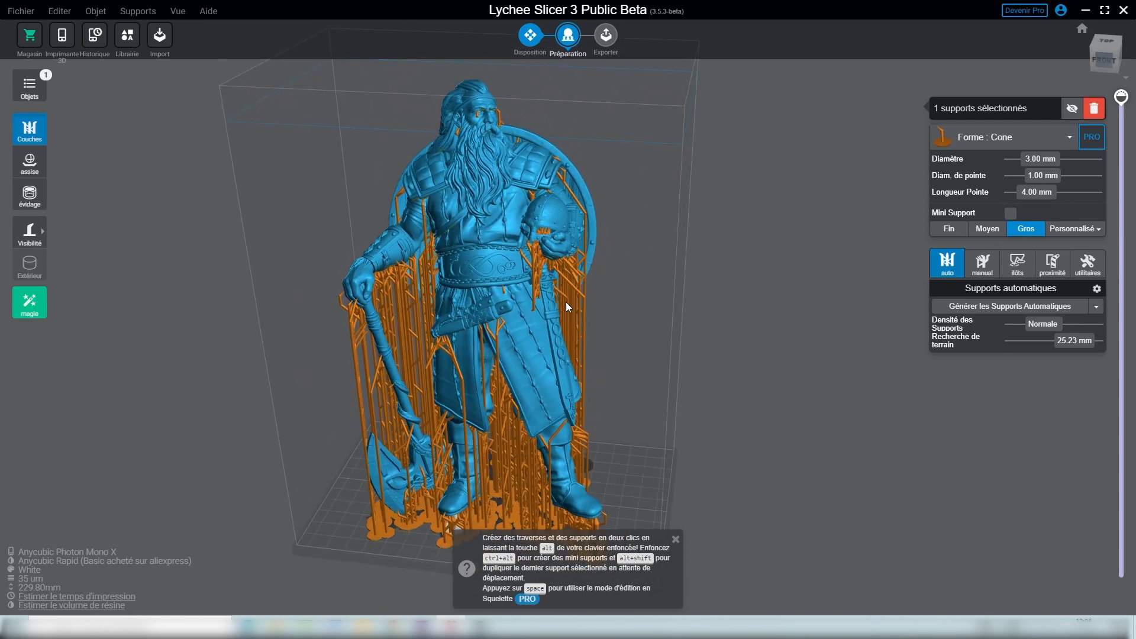
pyautogui.click(535, 281)
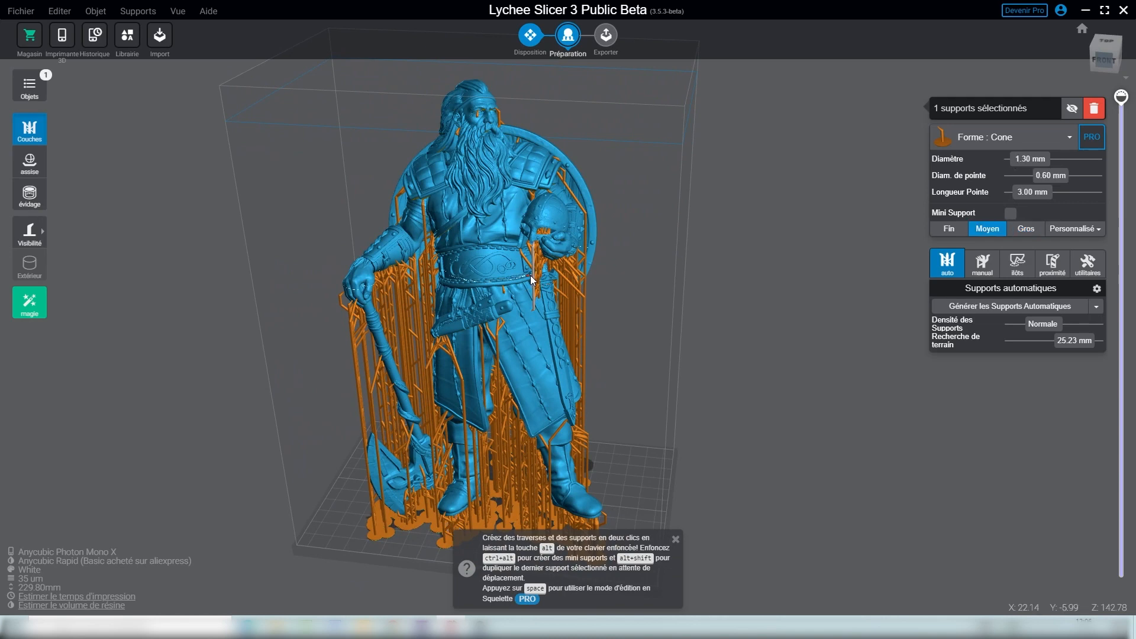
pyautogui.press('Delete')
# - Examine the supports around the shield, arms and axe from the side and the front
pyautogui.moveTo(645, 351); pyautogui.dragTo(587, 361)
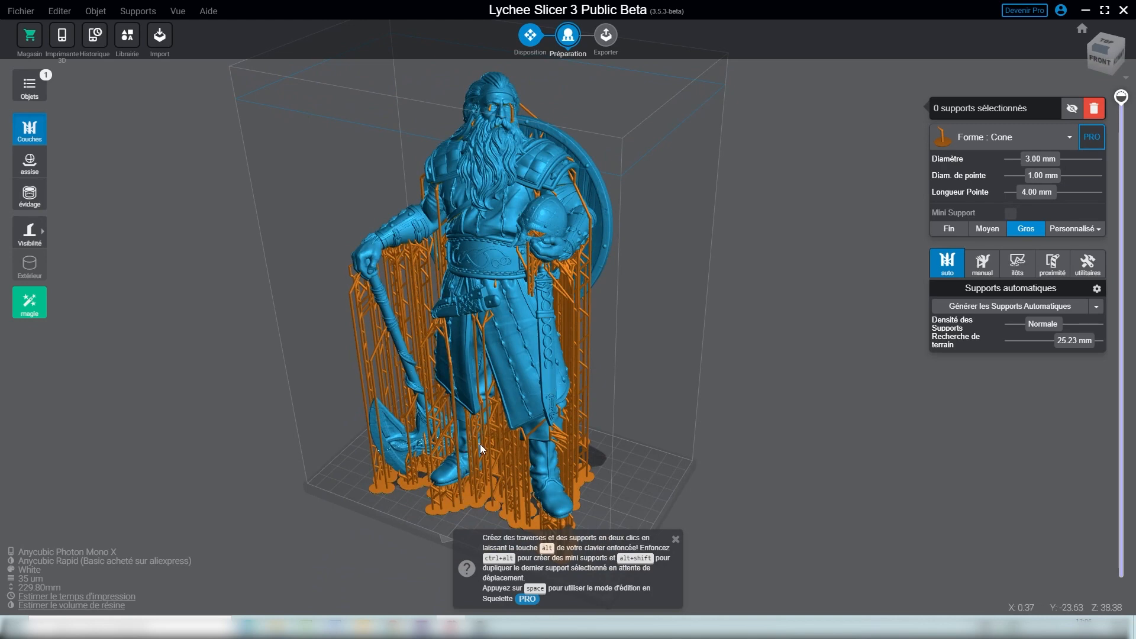
pyautogui.moveTo(371, 485); pyautogui.dragTo(662, 435)
pyautogui.click(662, 436)
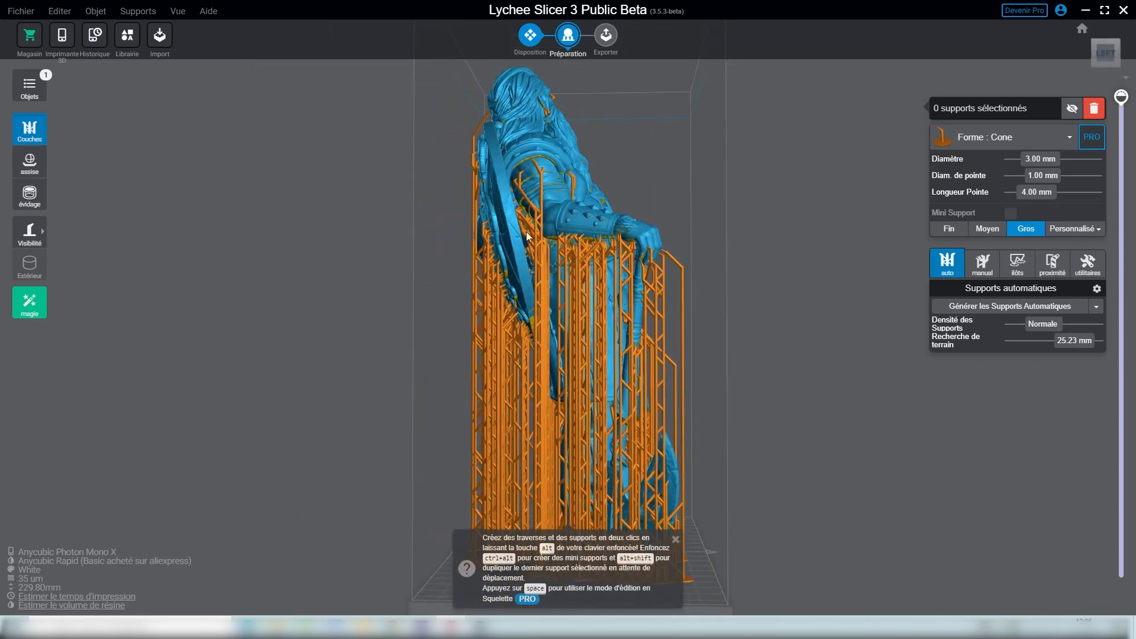
pyautogui.moveTo(697, 484); pyautogui.dragTo(424, 497)
pyautogui.scroll(-5, 420, 496)
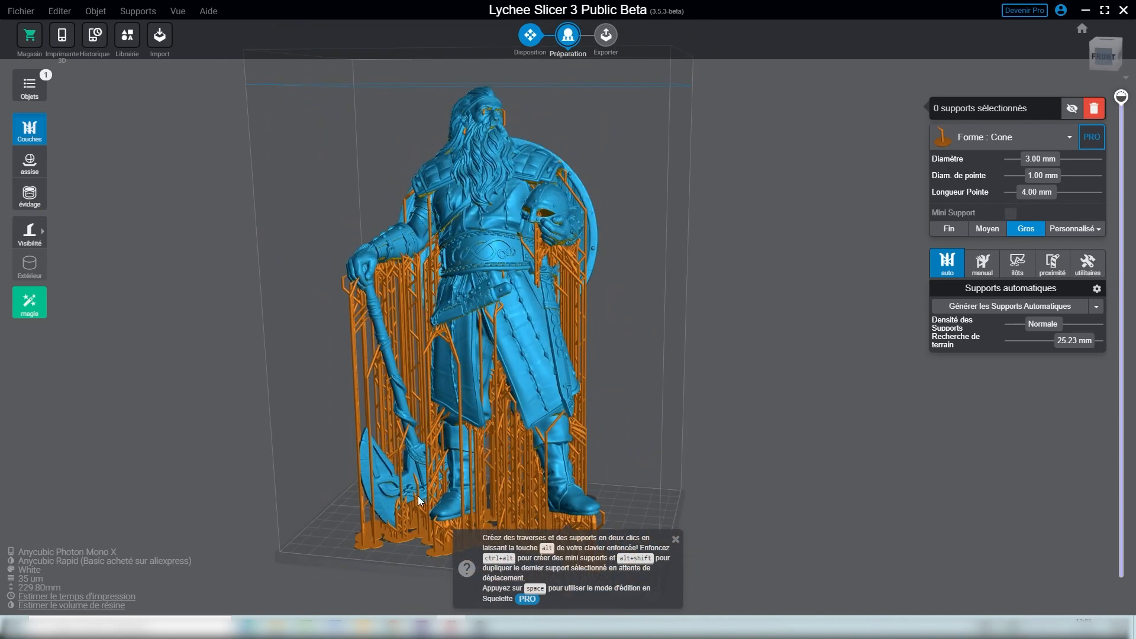
pyautogui.moveTo(492, 428); pyautogui.dragTo(477, 374)
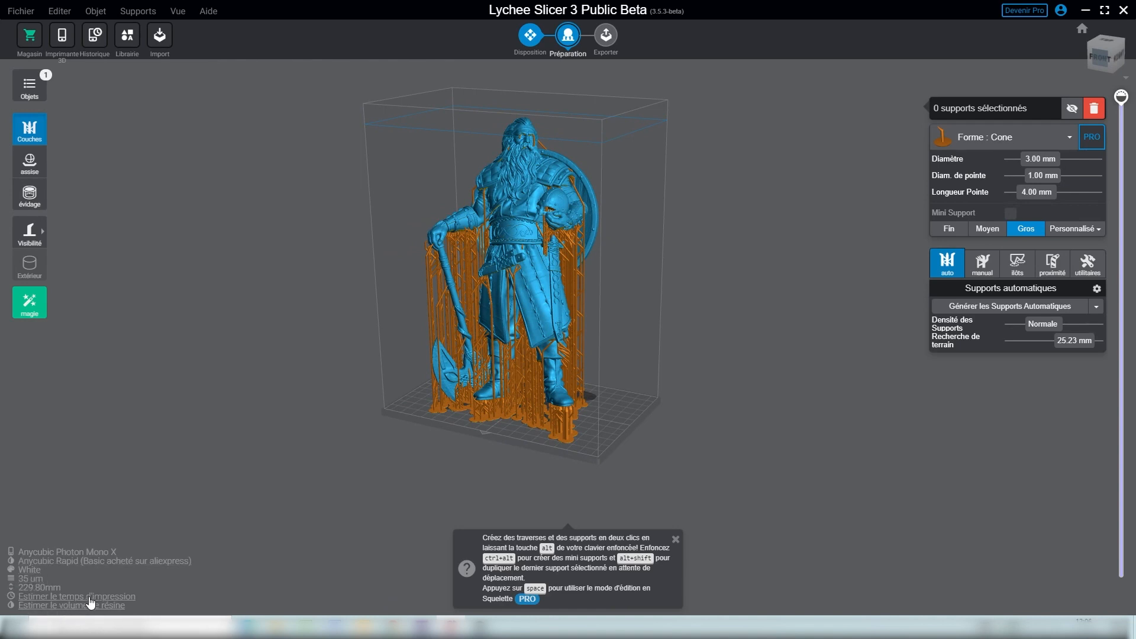
# - Estimate the print time and the resin volume for the supported figurine
pyautogui.click(71, 597)
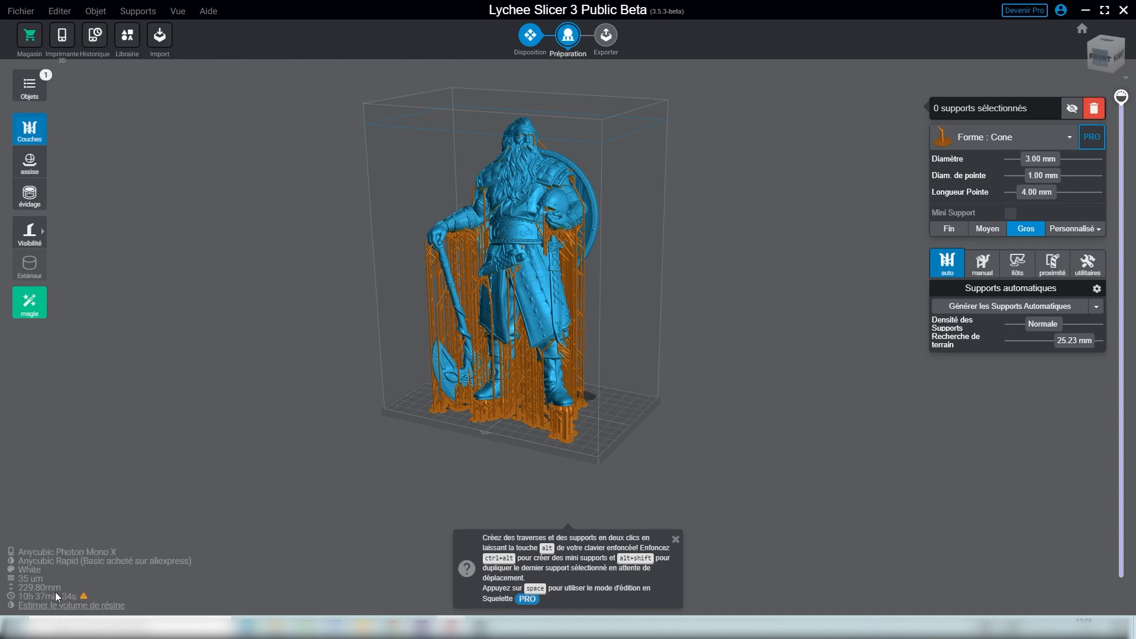
pyautogui.moveTo(84, 598)
pyautogui.moveTo(541, 261); pyautogui.dragTo(501, 294, button='right')
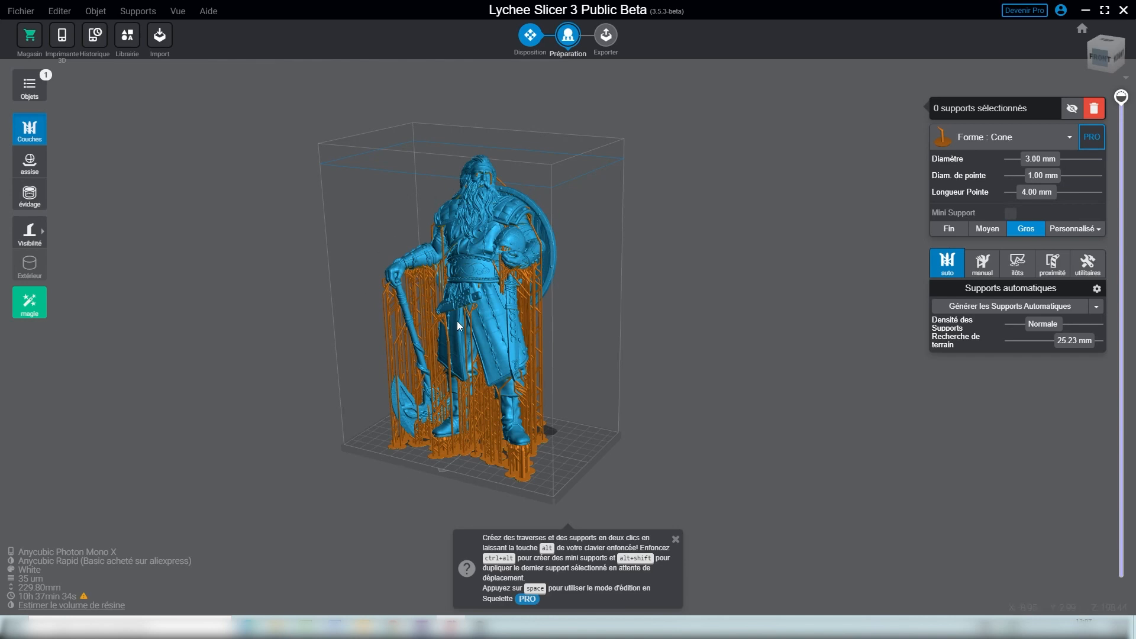
pyautogui.click(122, 604)
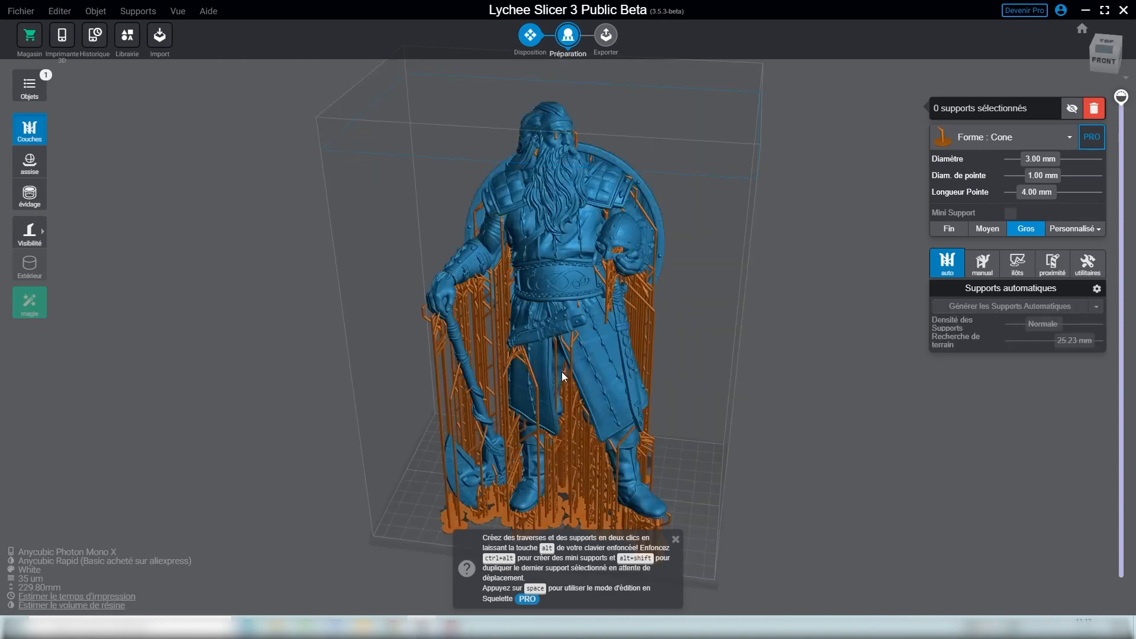
# - Examine the whole supported figurine from the front and from below, including the supports under the boots and axe
pyautogui.moveTo(776, 413); pyautogui.dragTo(557, 304)
pyautogui.moveTo(472, 409); pyautogui.dragTo(569, 504)
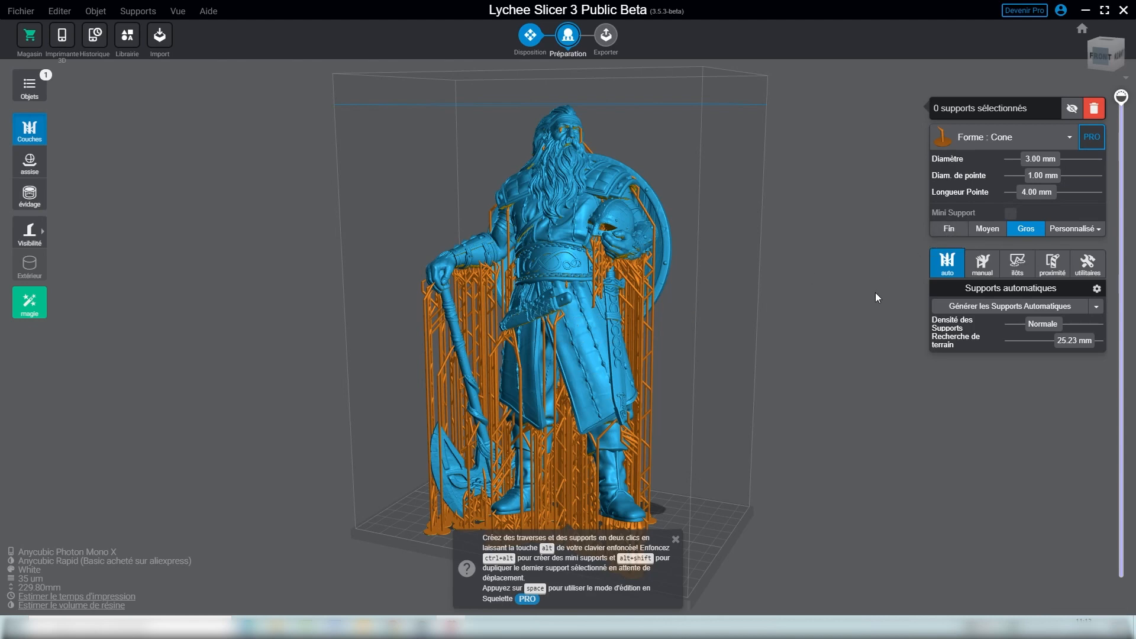
pyautogui.moveTo(739, 457); pyautogui.dragTo(680, 395)
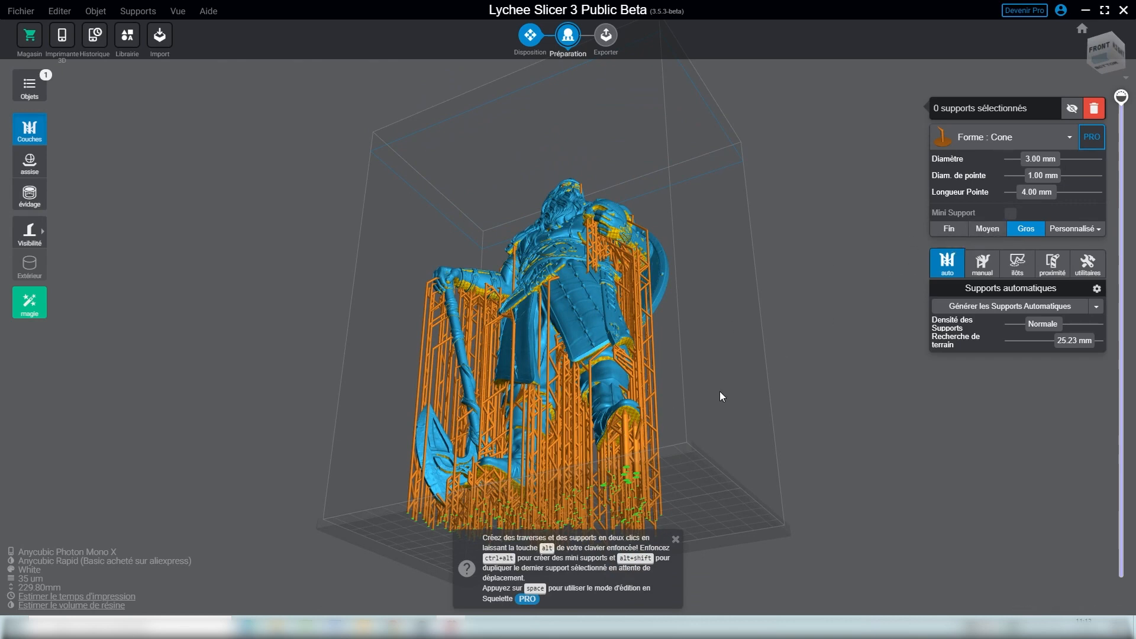
pyautogui.moveTo(789, 322); pyautogui.dragTo(843, 367)
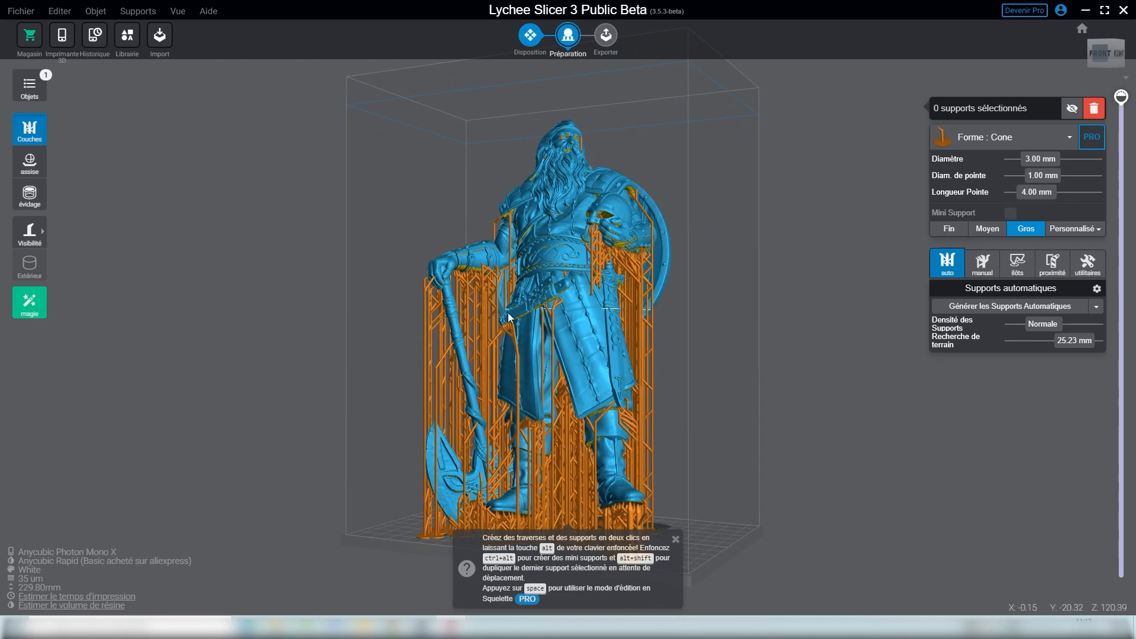
pyautogui.moveTo(677, 456); pyautogui.dragTo(612, 452)
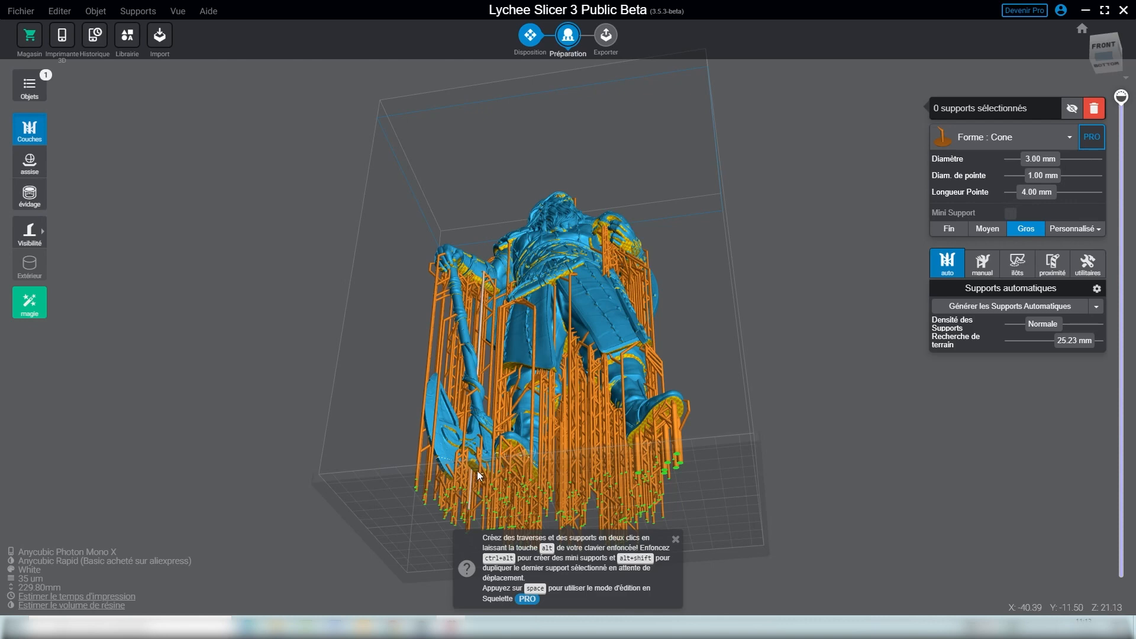
pyautogui.moveTo(748, 410); pyautogui.dragTo(760, 443)
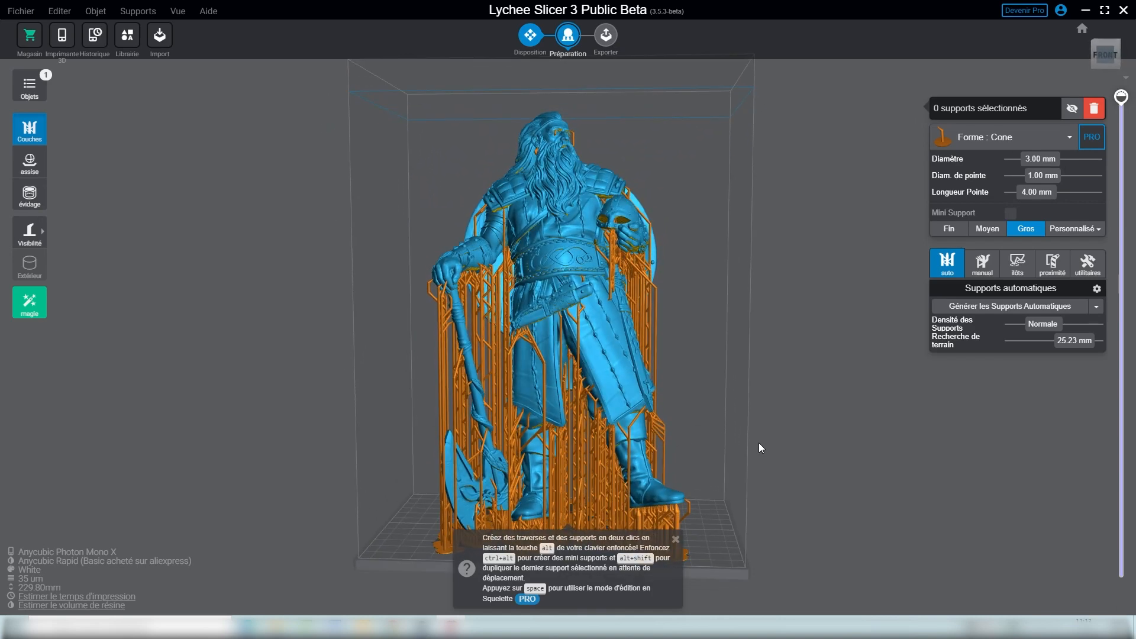
pyautogui.moveTo(772, 409)
pyautogui.mouseDown()
pyautogui.moveTo(630, 406)
pyautogui.moveTo(754, 417)
pyautogui.mouseUp()
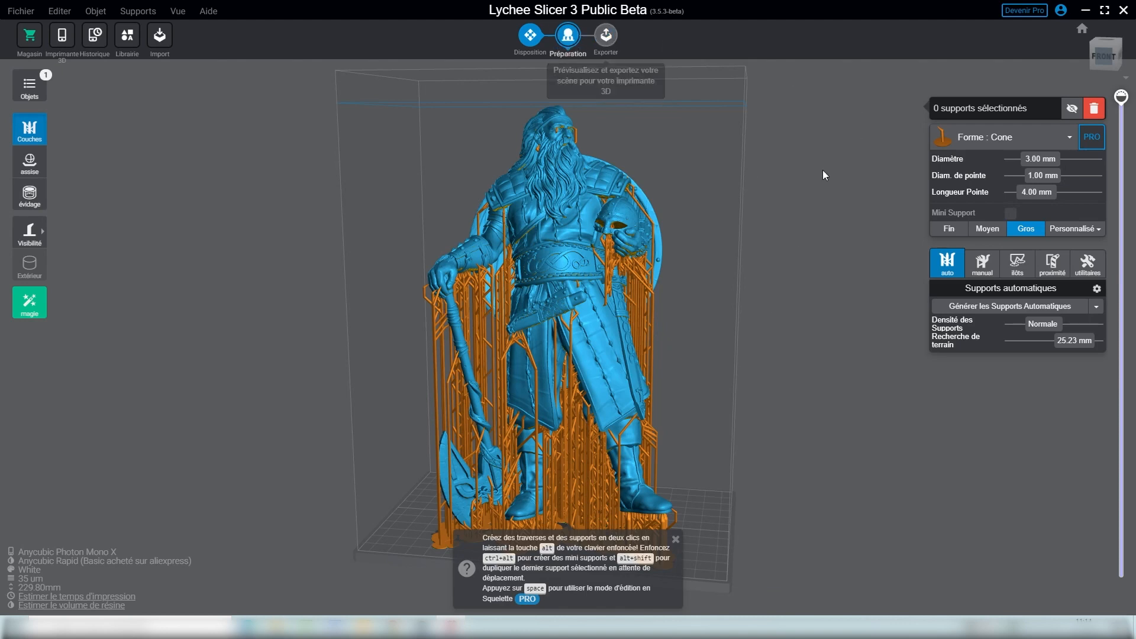
# - Switch to the export stage and display the figurine with its supports in object view instead of the print simulation
pyautogui.click(605, 36)
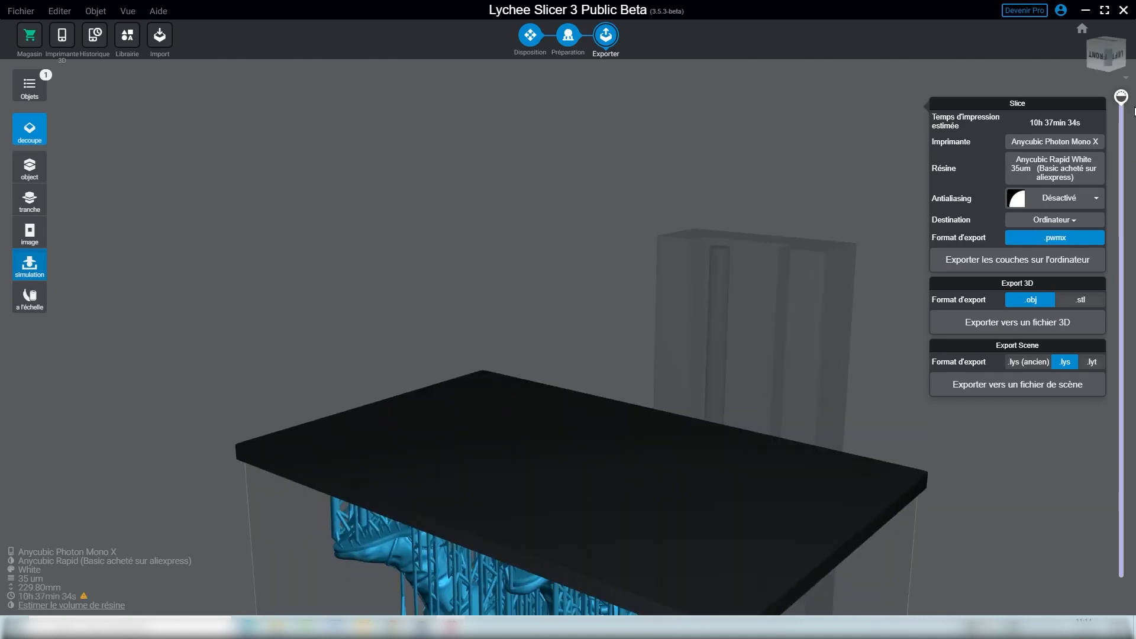
pyautogui.click(42, 173)
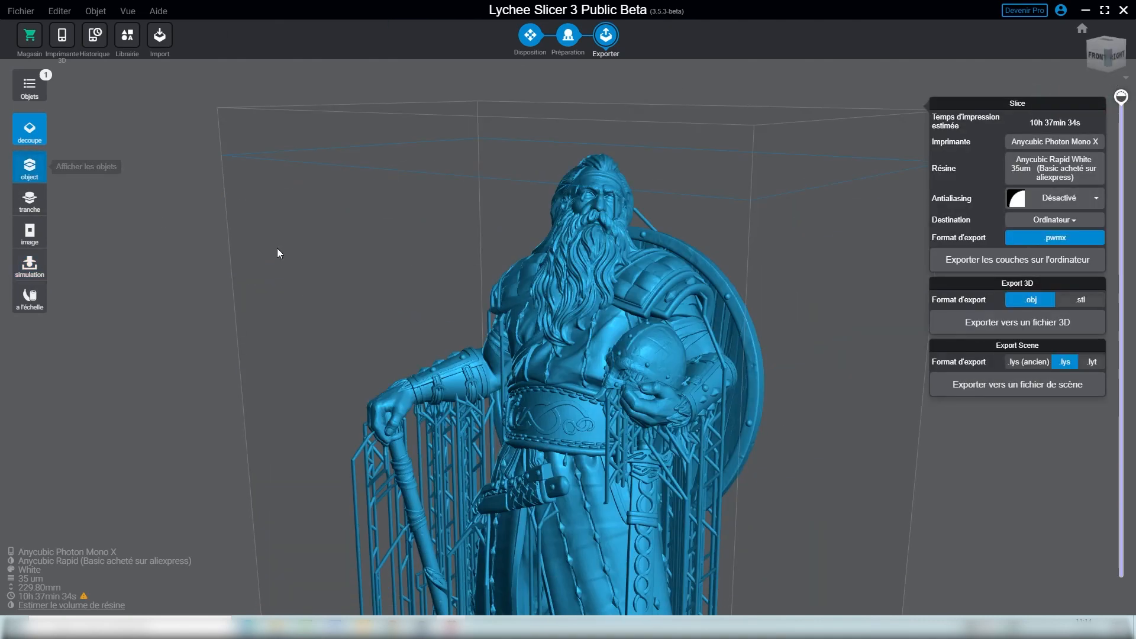
pyautogui.scroll(-1, 613, 286)
pyautogui.scroll(-2, 613, 163)
pyautogui.scroll(-1, 588, 140)
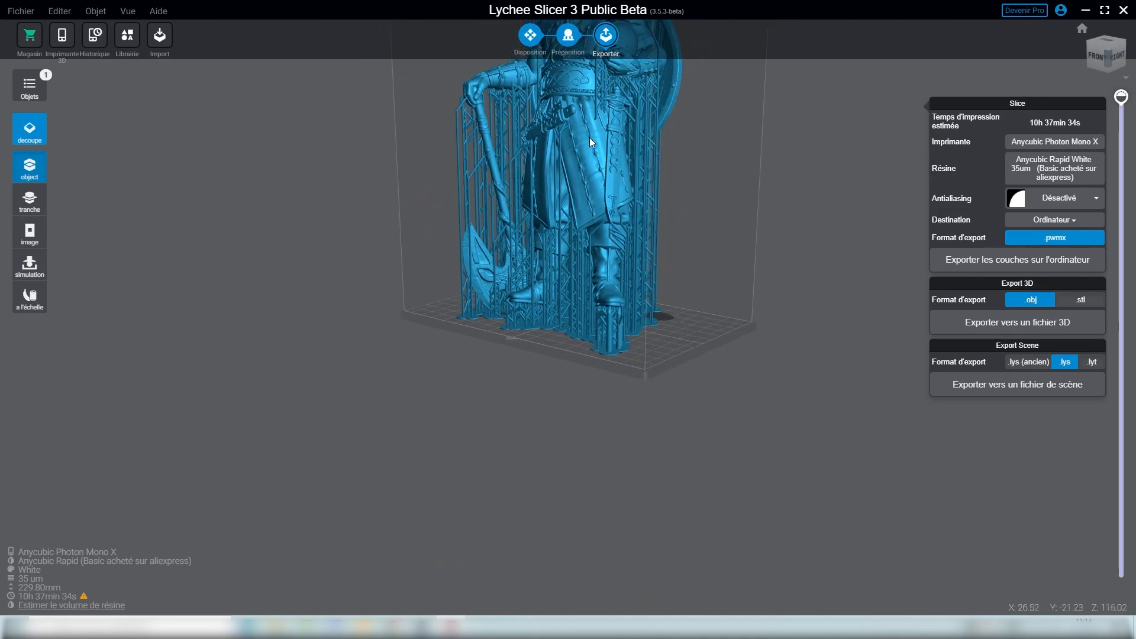
pyautogui.scroll(-1, 576, 158)
pyautogui.scroll(-1, 563, 237)
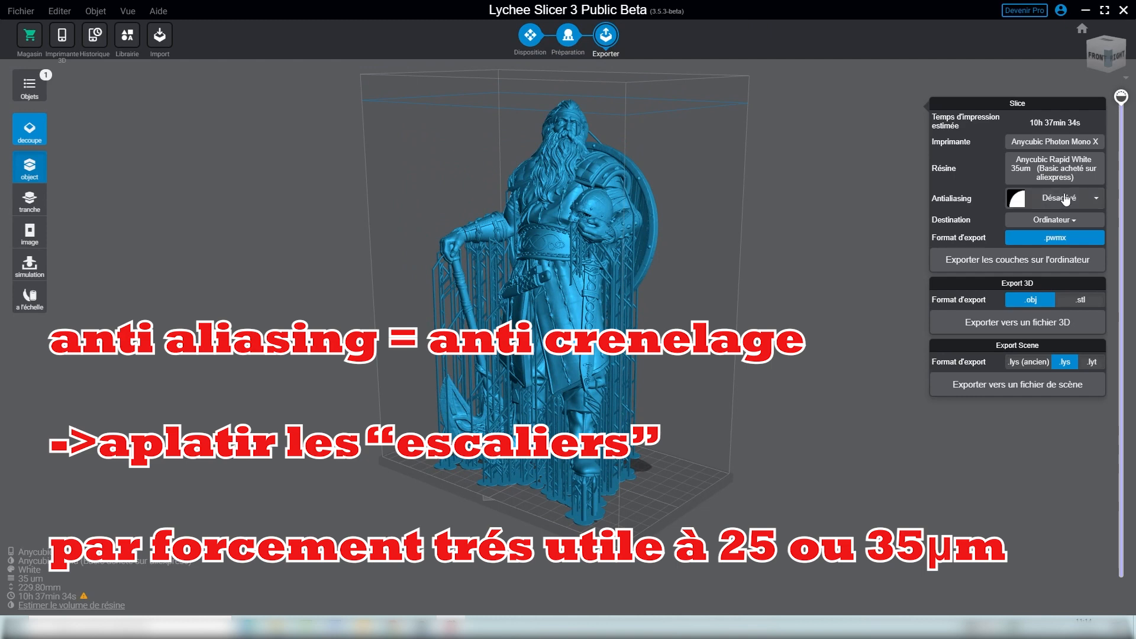
# - Set the antialiasing for slicing to Standard
pyautogui.click(1036, 201)
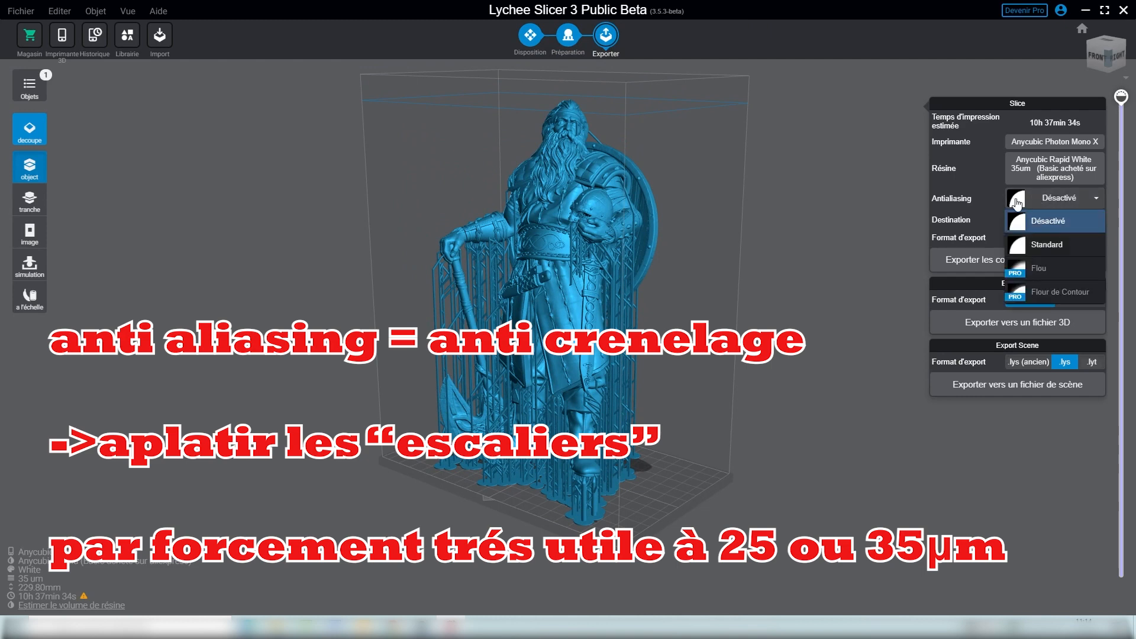
pyautogui.click(1016, 236)
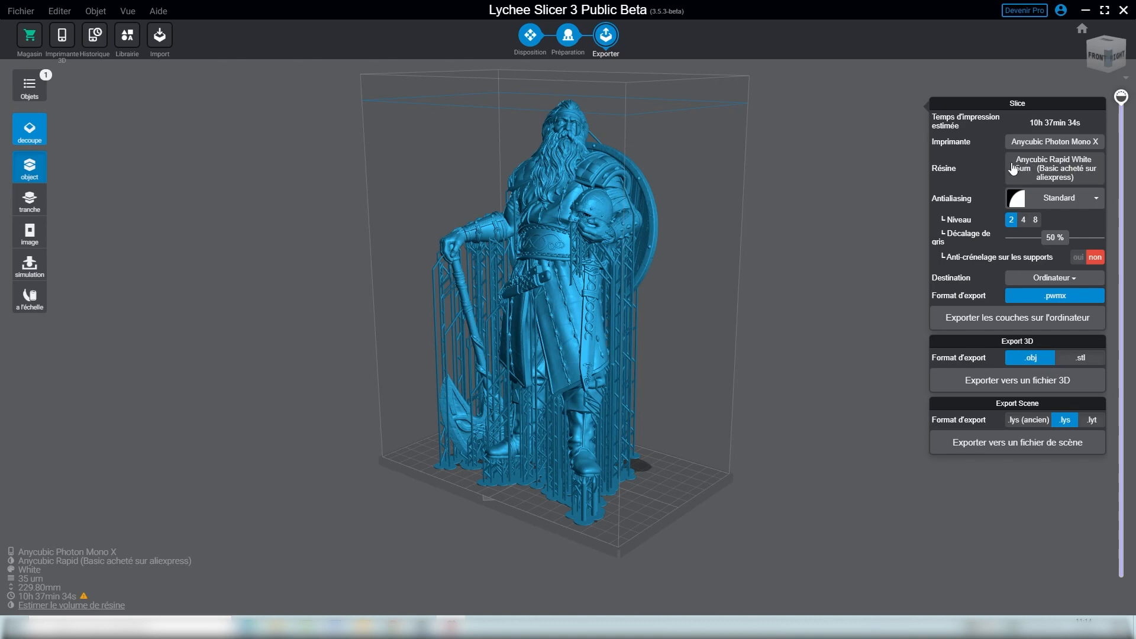
# - Switch the Anycubic Rapid White resin profile to 50um and check the estimated print time
pyautogui.click(1027, 175)
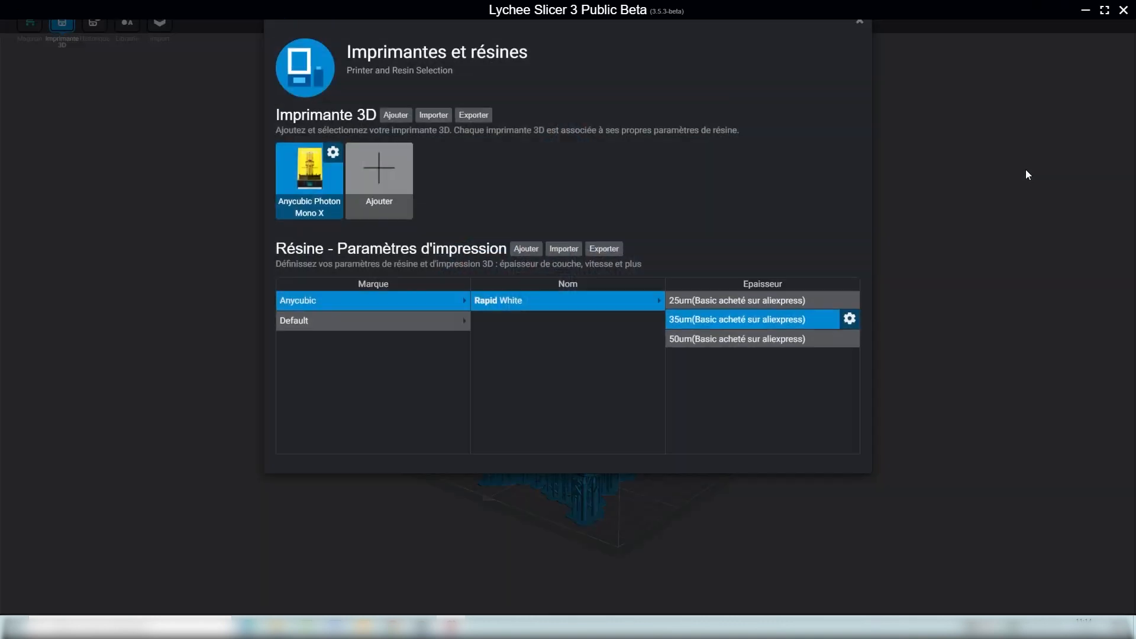
pyautogui.click(731, 378)
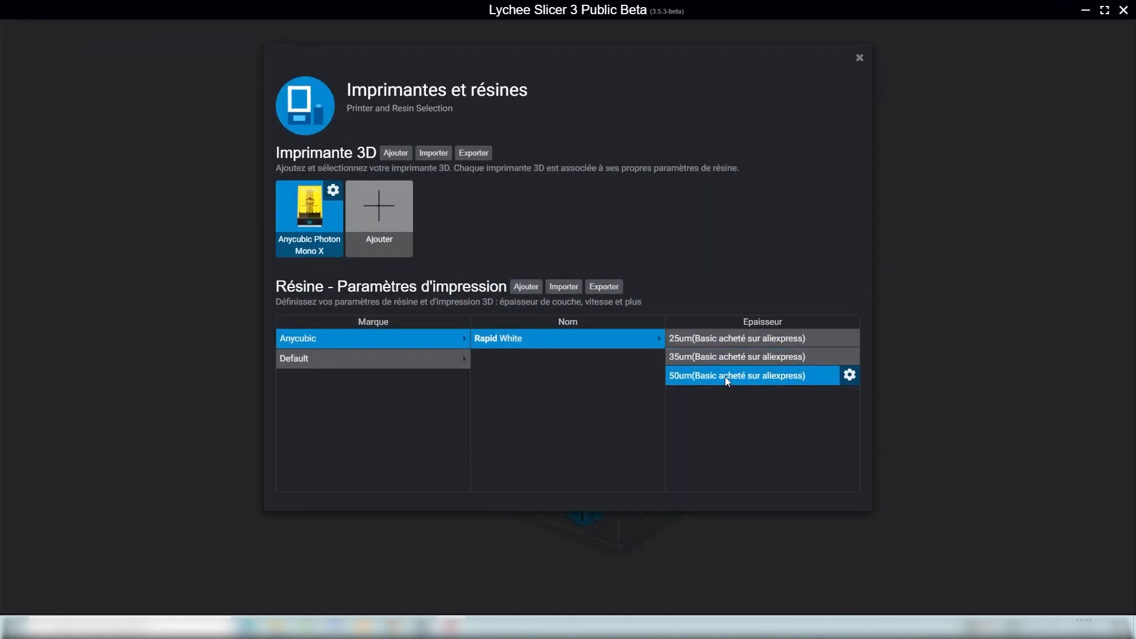
pyautogui.click(859, 58)
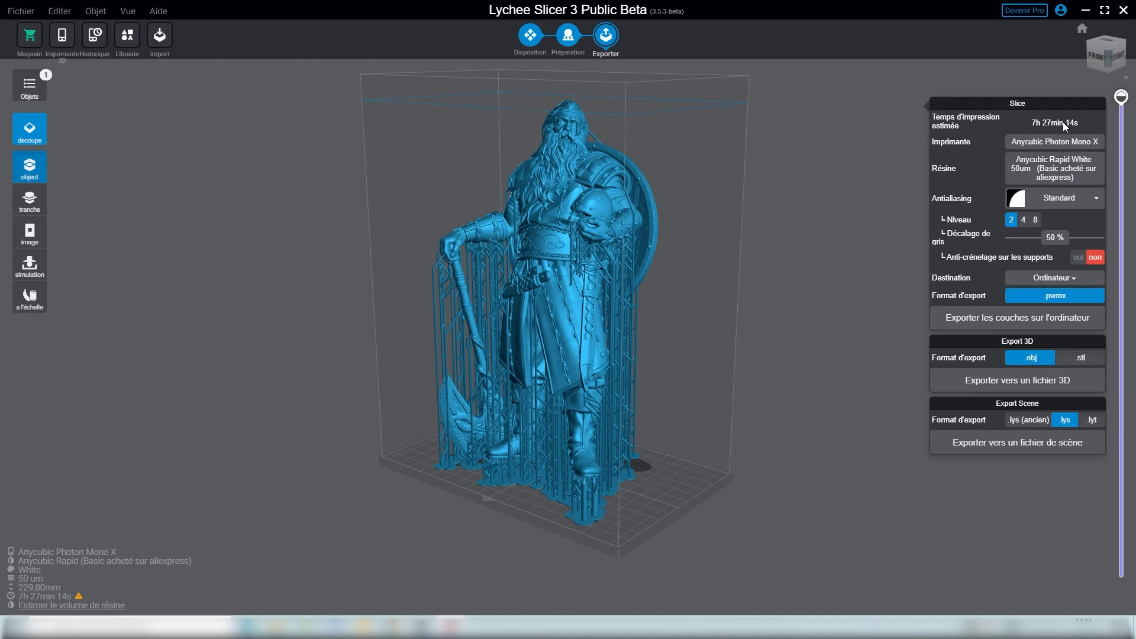
# - Select the 25um Anycubic Rapid White resin profile and check its estimated print time
pyautogui.click(1054, 171)
pyautogui.click(751, 339)
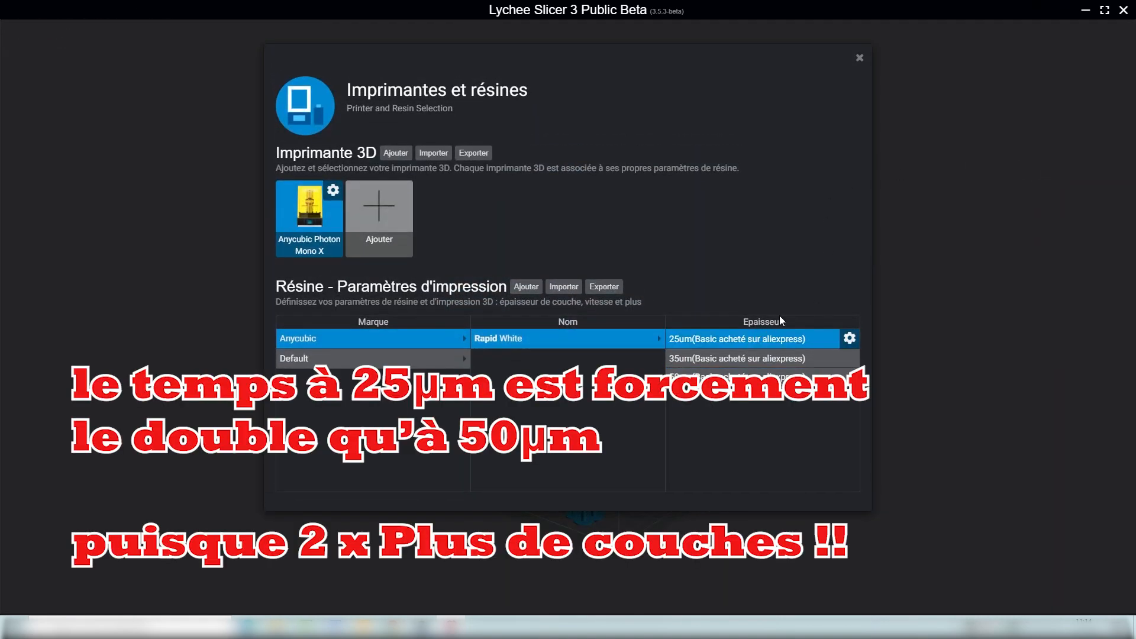
pyautogui.click(859, 59)
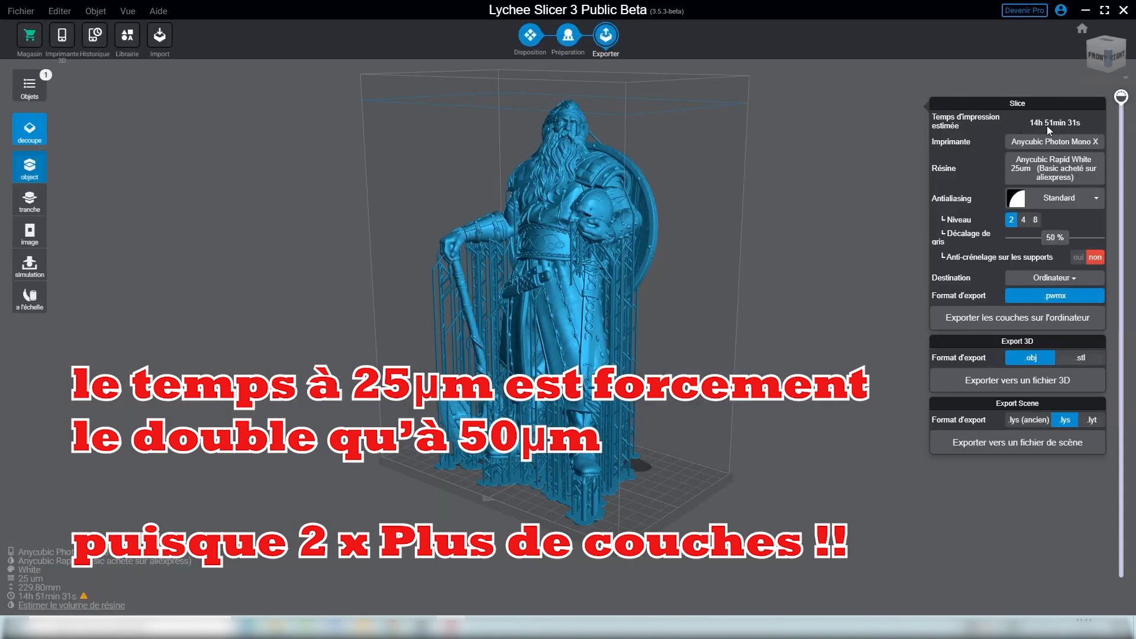
# - Switch the Anycubic Rapid White resin profile to 35um and return to the export settings
pyautogui.click(1047, 172)
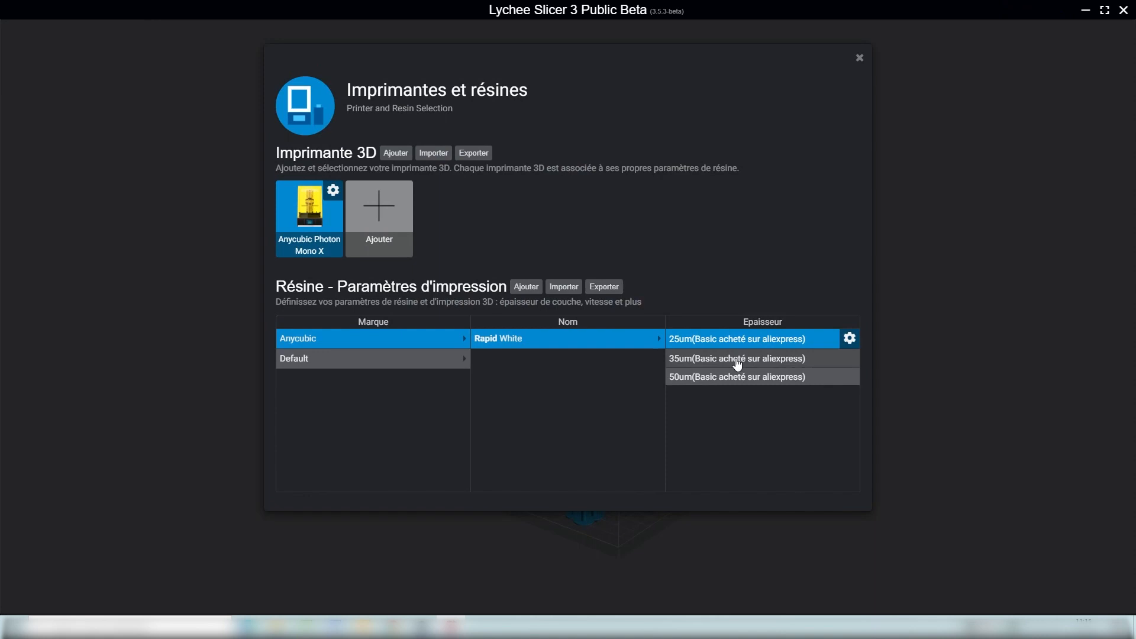
pyautogui.click(757, 359)
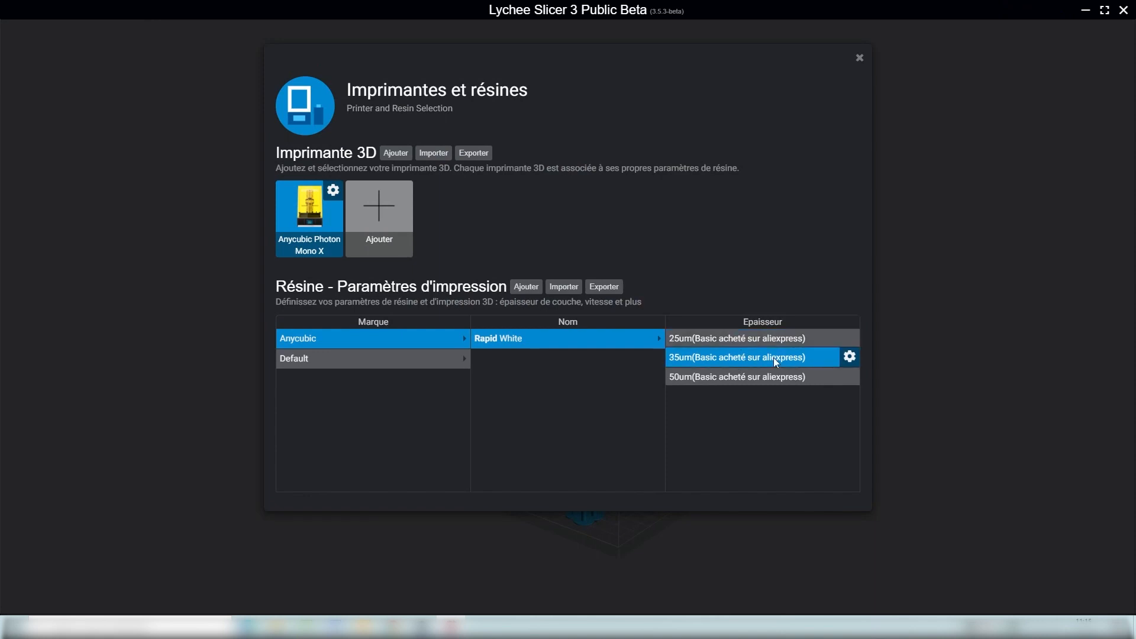
pyautogui.click(859, 59)
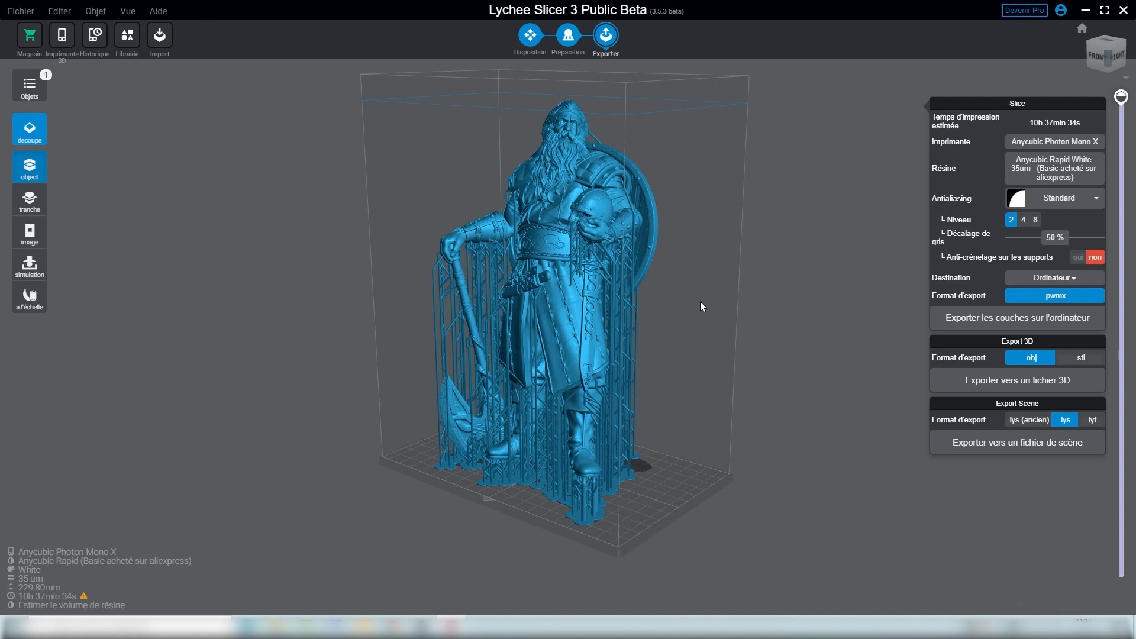
# - Export the sliced layers to the computer as Headsplitter x250.pwmx in the Headsplitter folder, then open that folder
pyautogui.moveTo(675, 328); pyautogui.dragTo(721, 332, button='right')
pyautogui.moveTo(727, 293); pyautogui.dragTo(772, 249, button='right')
pyautogui.moveTo(846, 195); pyautogui.dragTo(848, 181, button='right')
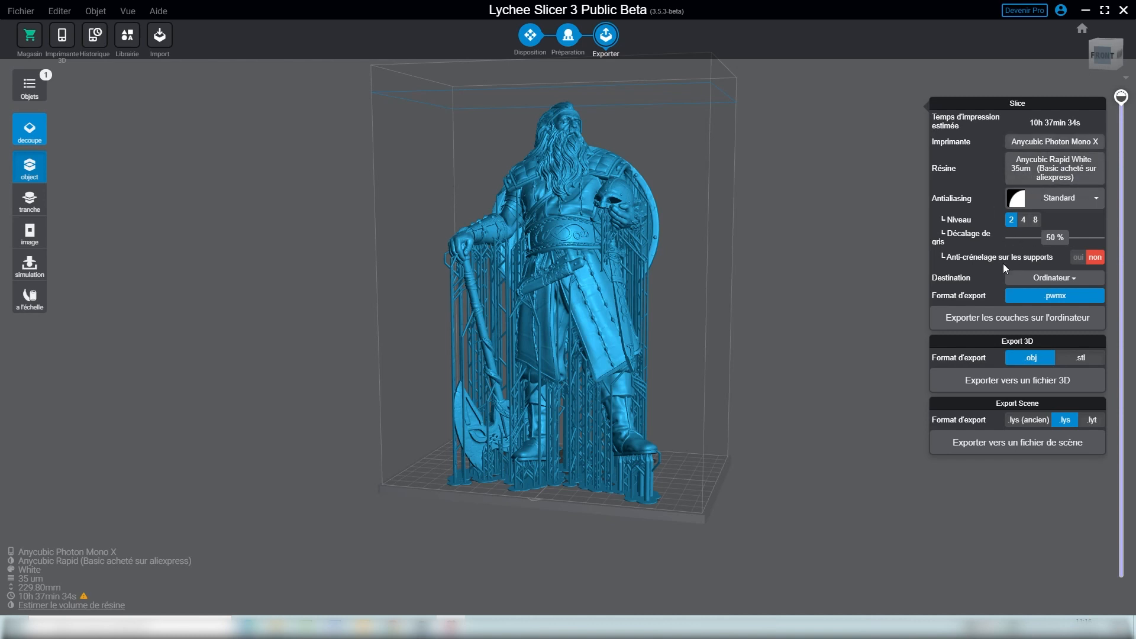
pyautogui.click(1008, 327)
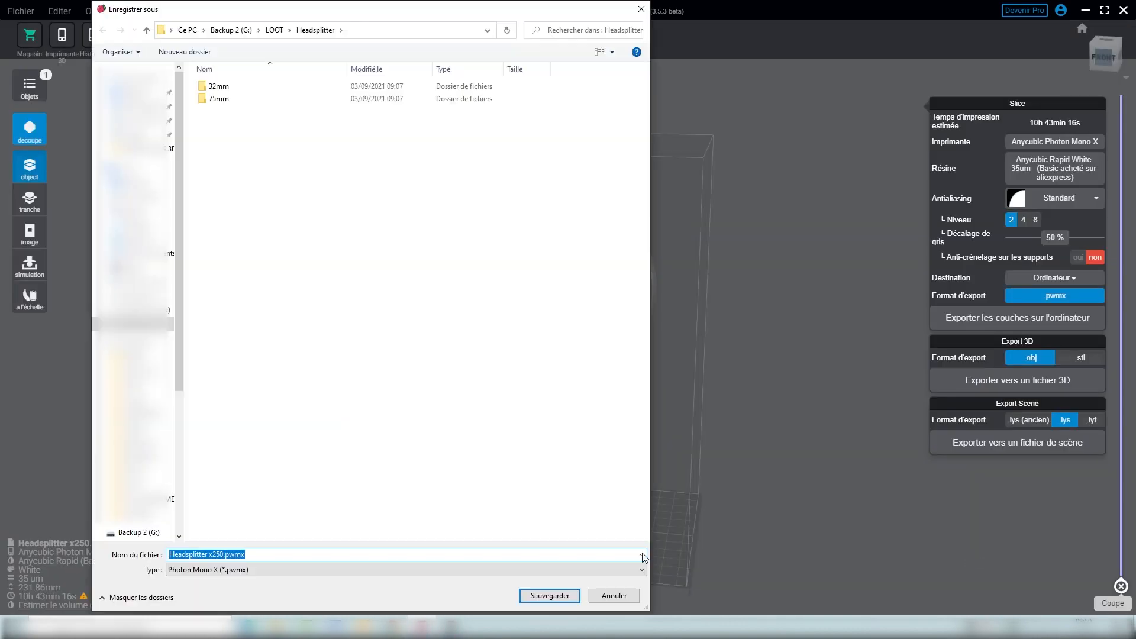
pyautogui.click(563, 597)
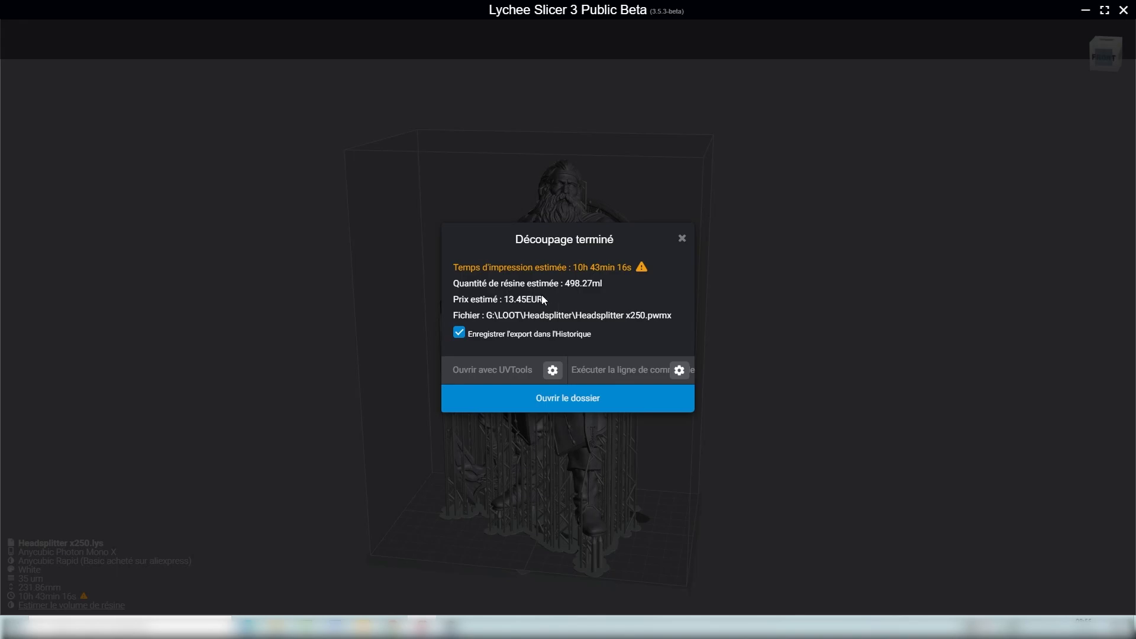
pyautogui.click(453, 398)
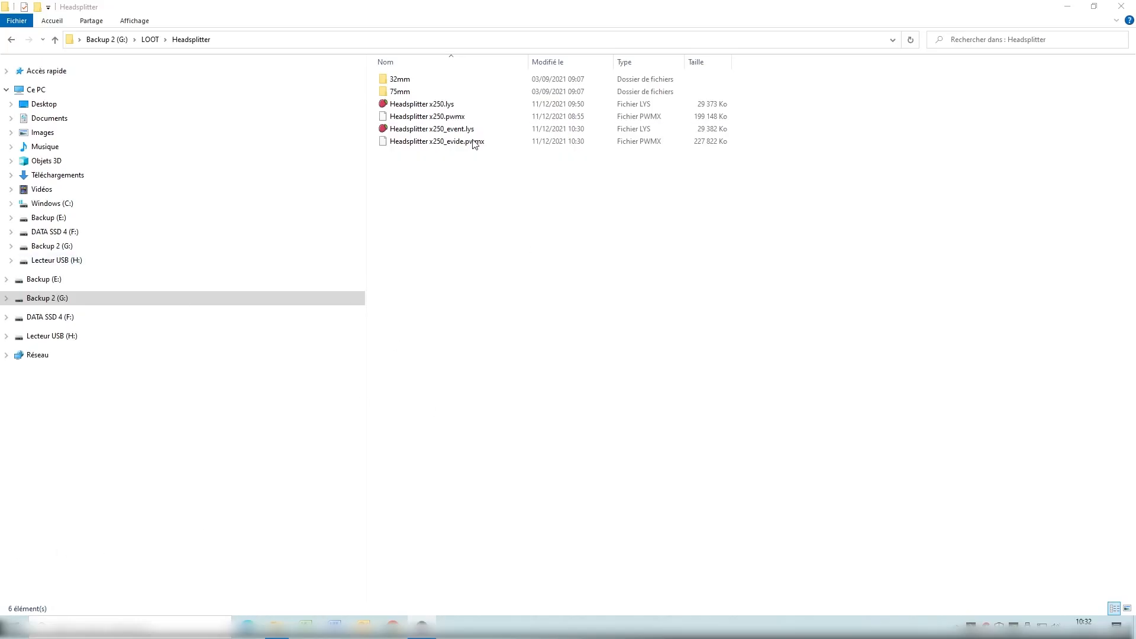
# - Copy Headsplitter x250_evide.pwmx from the Headsplitter folder to the USB drive (H:)
pyautogui.click(451, 143)
pyautogui.rightClick(451, 142)
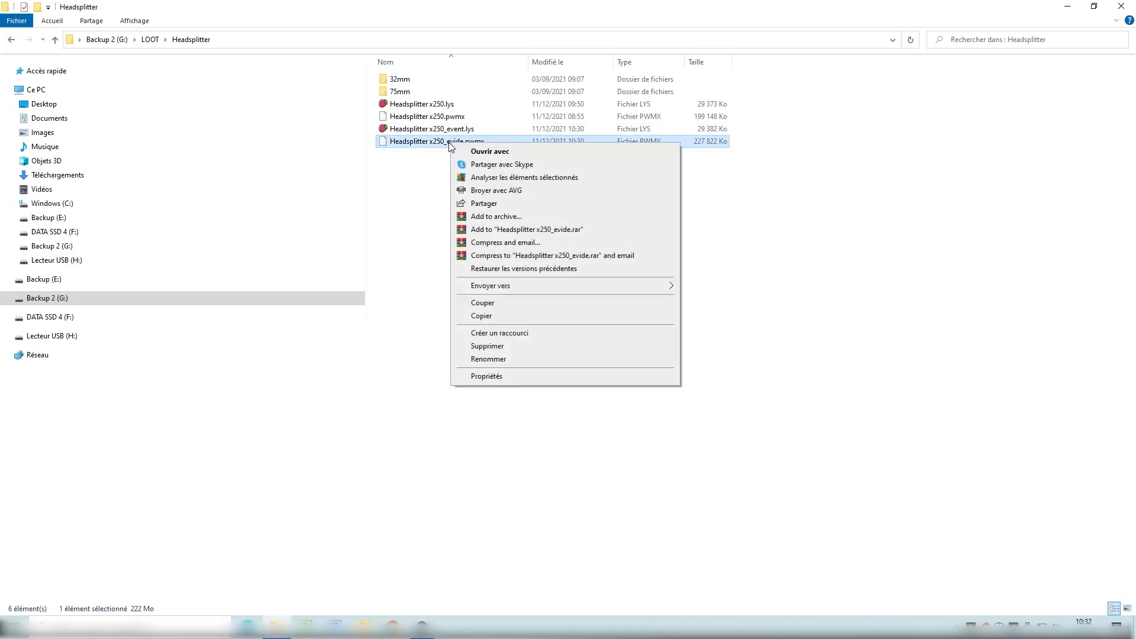
pyautogui.click(481, 316)
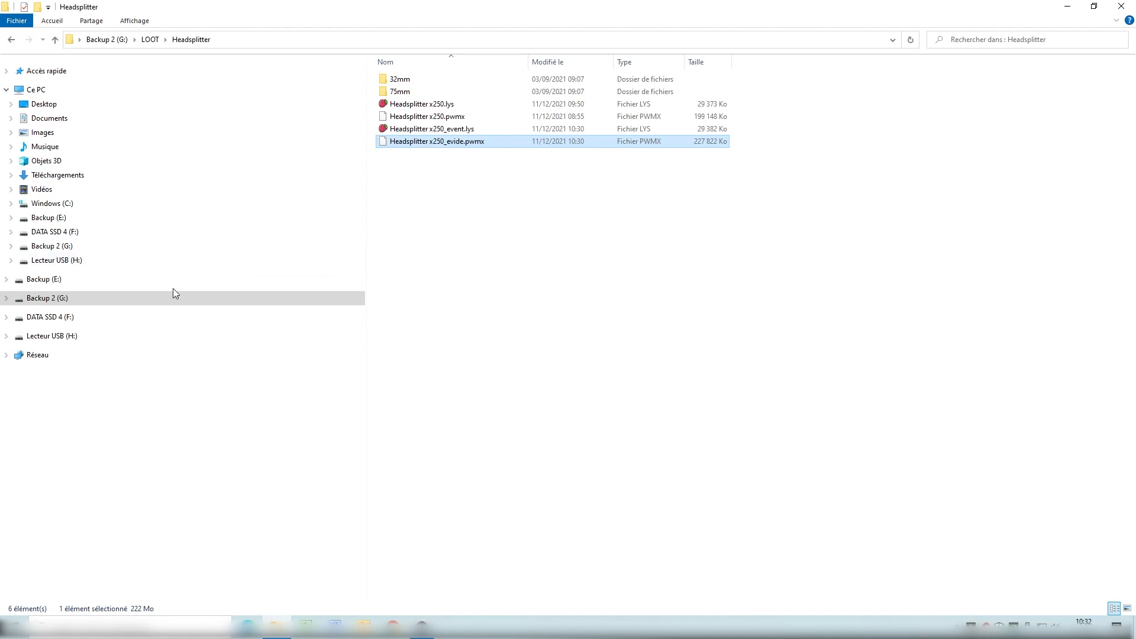
pyautogui.click(65, 341)
pyautogui.hotkey('ctrl', 'v')
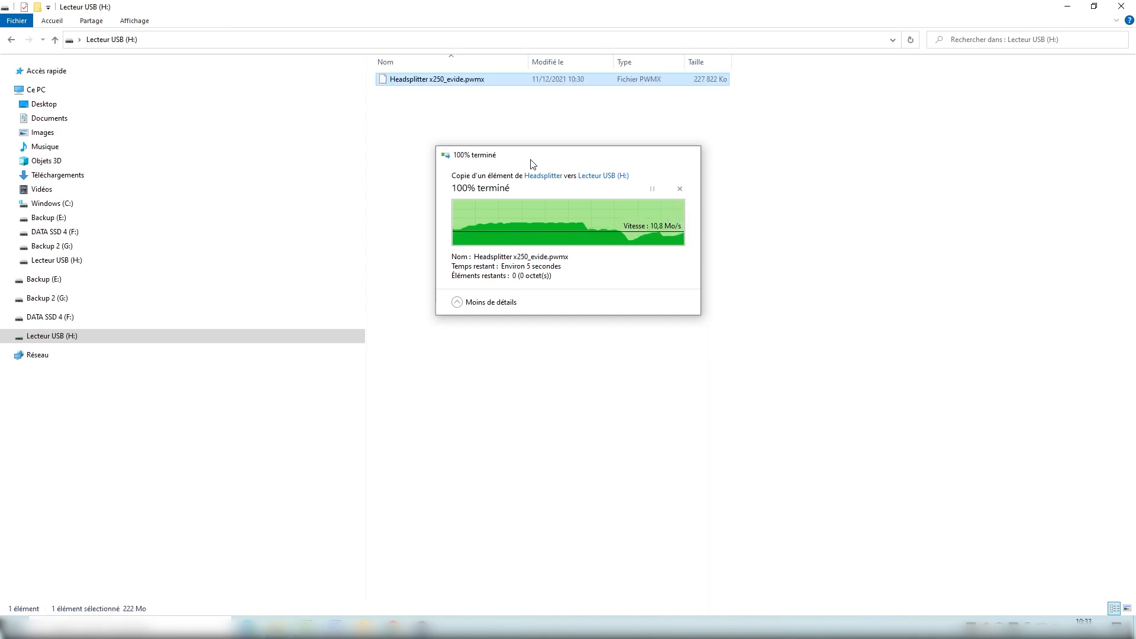
pyautogui.rightClick(66, 342)
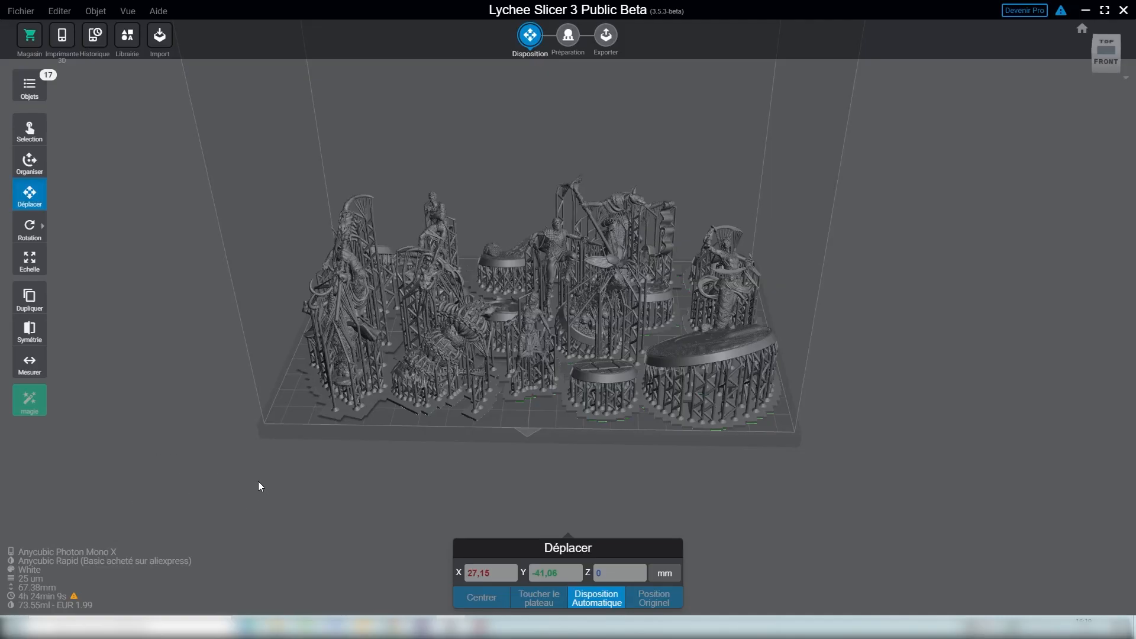
# - Browse the import dialog to the Crocodile's 32mm Supported folder to view the pre-supported files, and close it without importing
pyautogui.moveTo(434, 457); pyautogui.dragTo(427, 510, button='right')
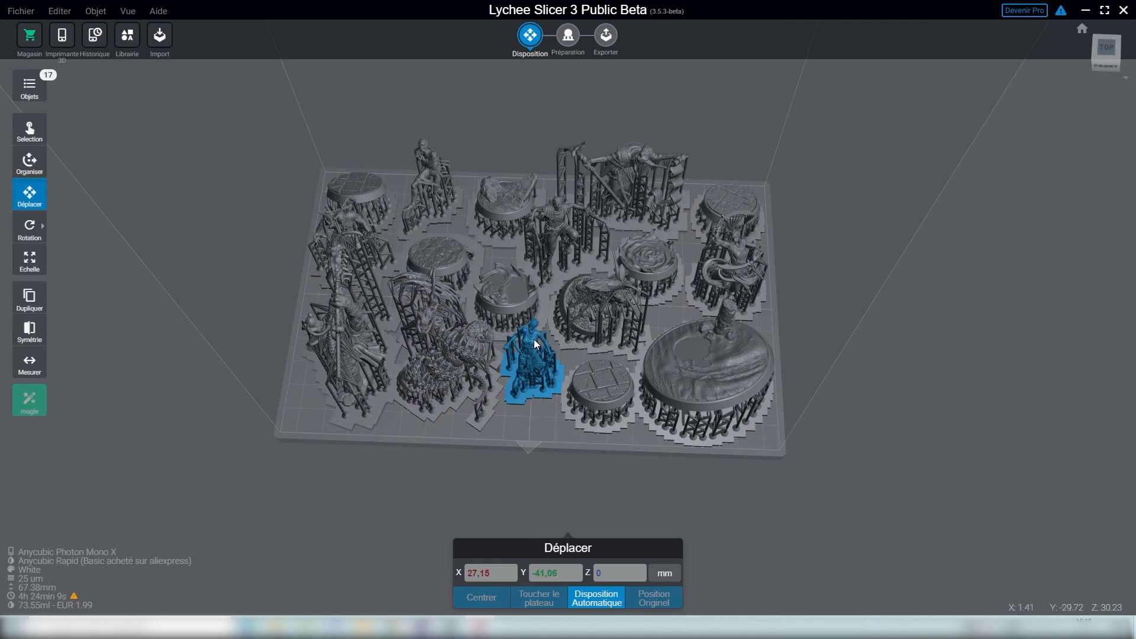
pyautogui.scroll(3, 505, 283)
pyautogui.moveTo(523, 327)
pyautogui.mouseDown(button='right')
pyautogui.moveTo(501, 329)
pyautogui.moveTo(529, 345)
pyautogui.moveTo(520, 310)
pyautogui.moveTo(400, 318)
pyautogui.moveTo(529, 329)
pyautogui.mouseUp(button='right')
pyautogui.click(164, 40)
pyautogui.click(118, 69)
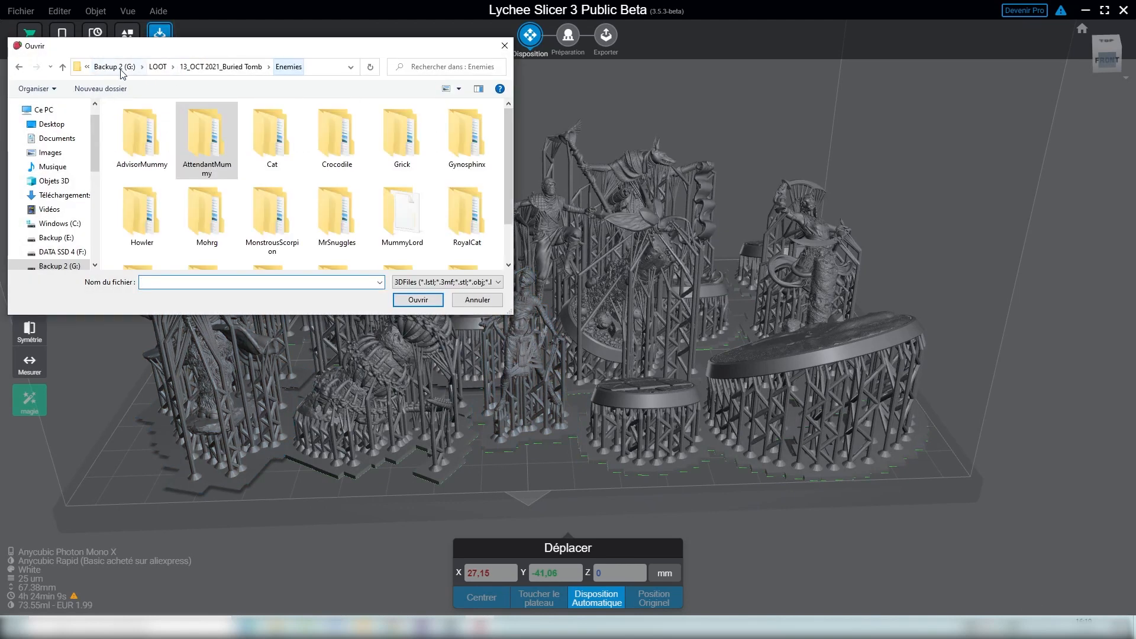
pyautogui.doubleClick(334, 150)
pyautogui.doubleClick(138, 135)
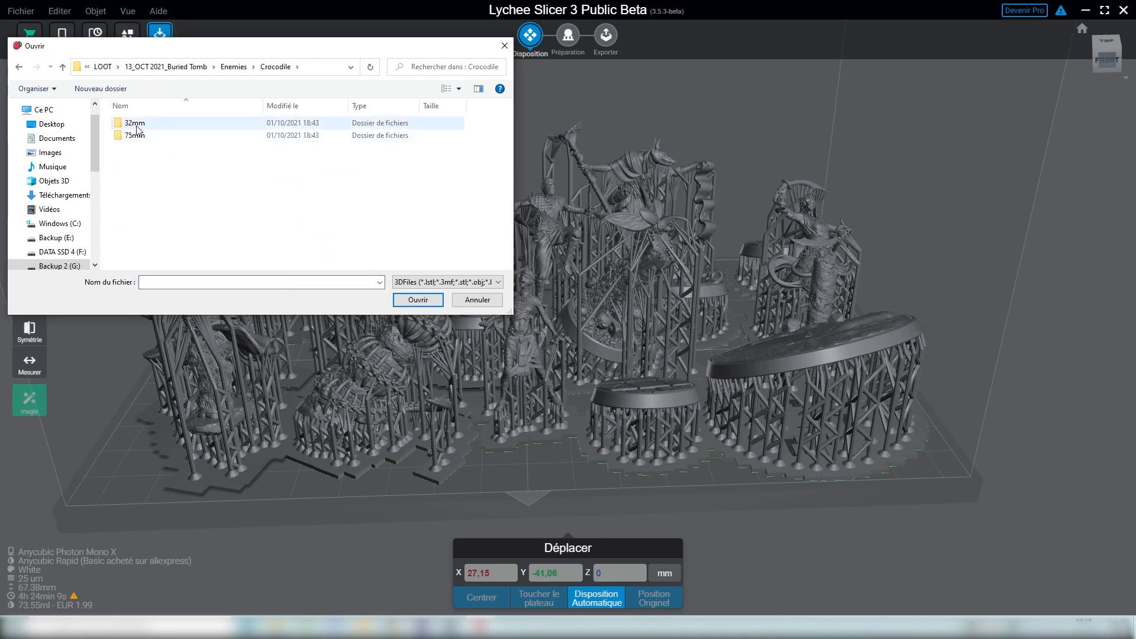
pyautogui.doubleClick(142, 136)
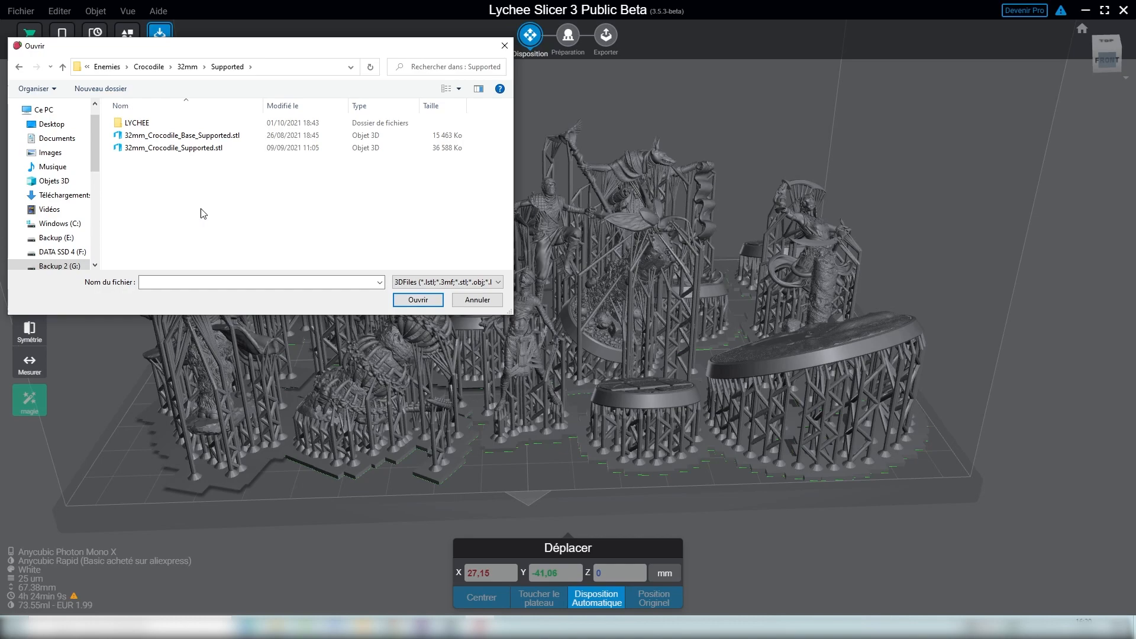
pyautogui.click(477, 300)
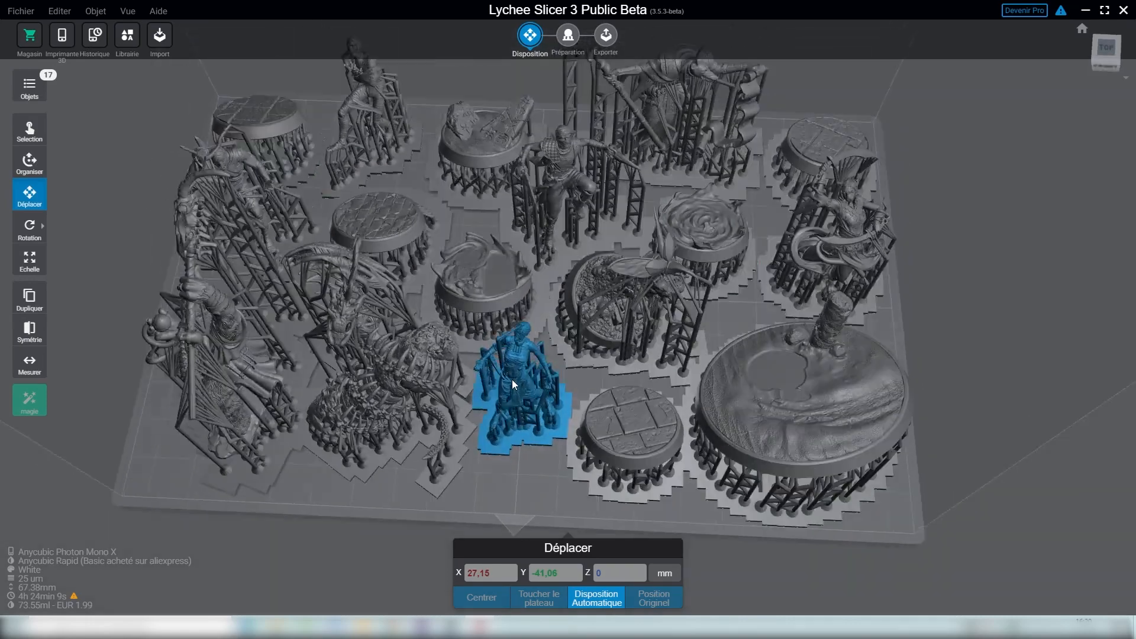
# - Examine the plate full of supported miniatures and read the accuracy note on its estimated print time
pyautogui.moveTo(512, 380); pyautogui.dragTo(698, 172, button='right')
pyautogui.scroll(2, 660, 205)
pyautogui.click(659, 213)
pyautogui.scroll(-10, 699, 172)
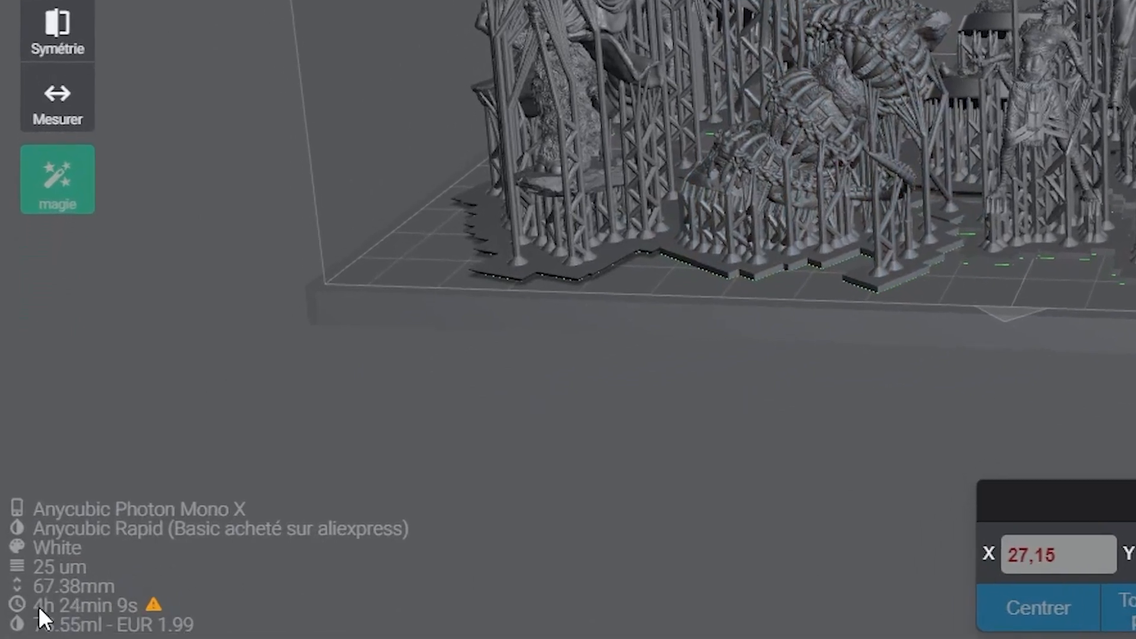
pyautogui.moveTo(154, 613)
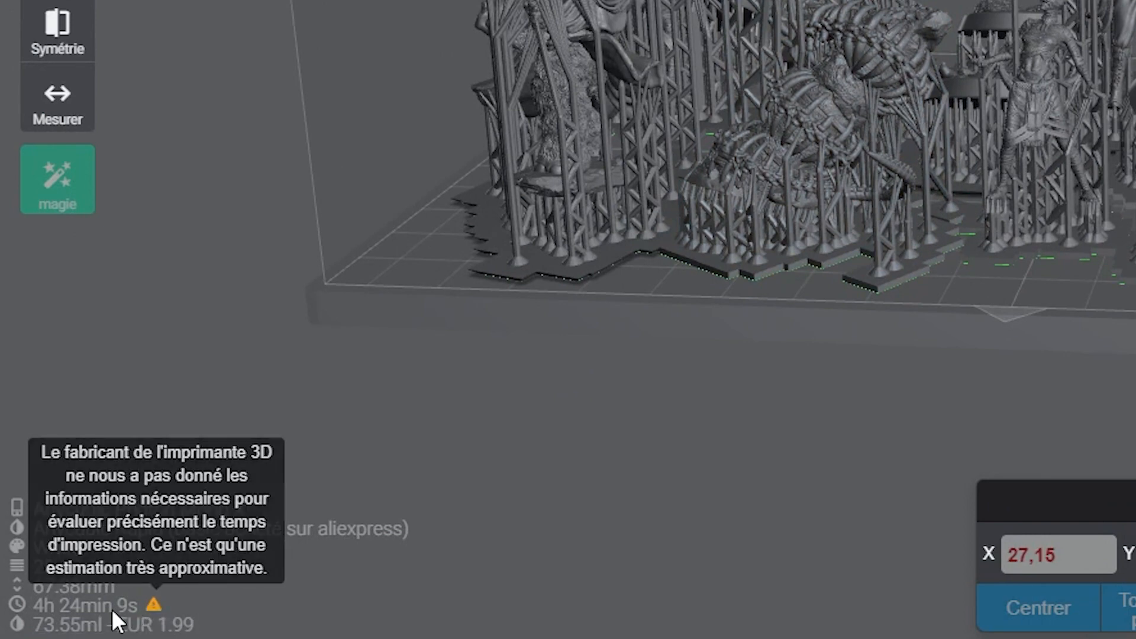
pyautogui.moveTo(910, 260); pyautogui.dragTo(1035, 142, button='middle')
pyautogui.moveTo(1030, 163); pyautogui.dragTo(1034, 244, button='right')
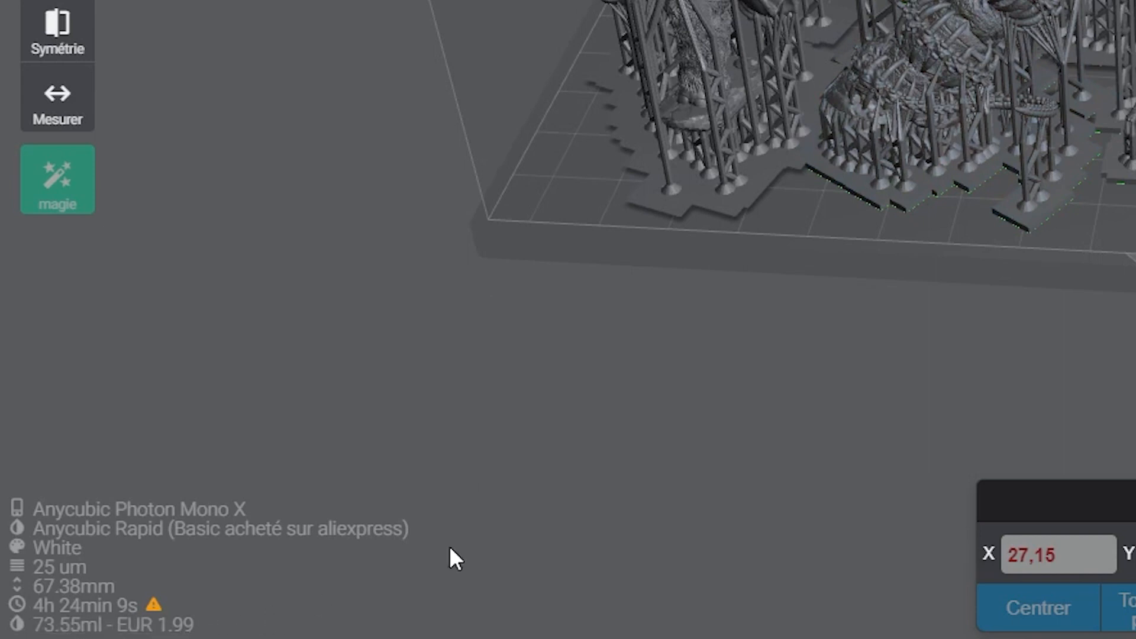
pyautogui.moveTo(1054, 67); pyautogui.dragTo(1084, 14, button='right')
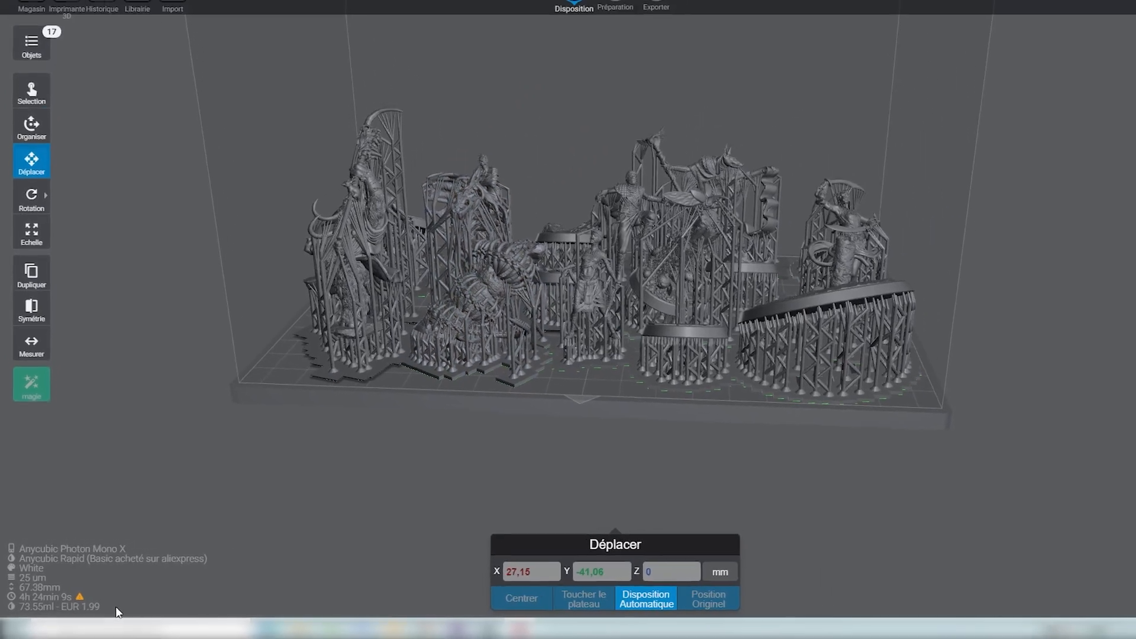
# - Examine how high the full plate of miniatures stands in the build volume and compare it with the estimated print time
pyautogui.scroll(-5, 535, 296)
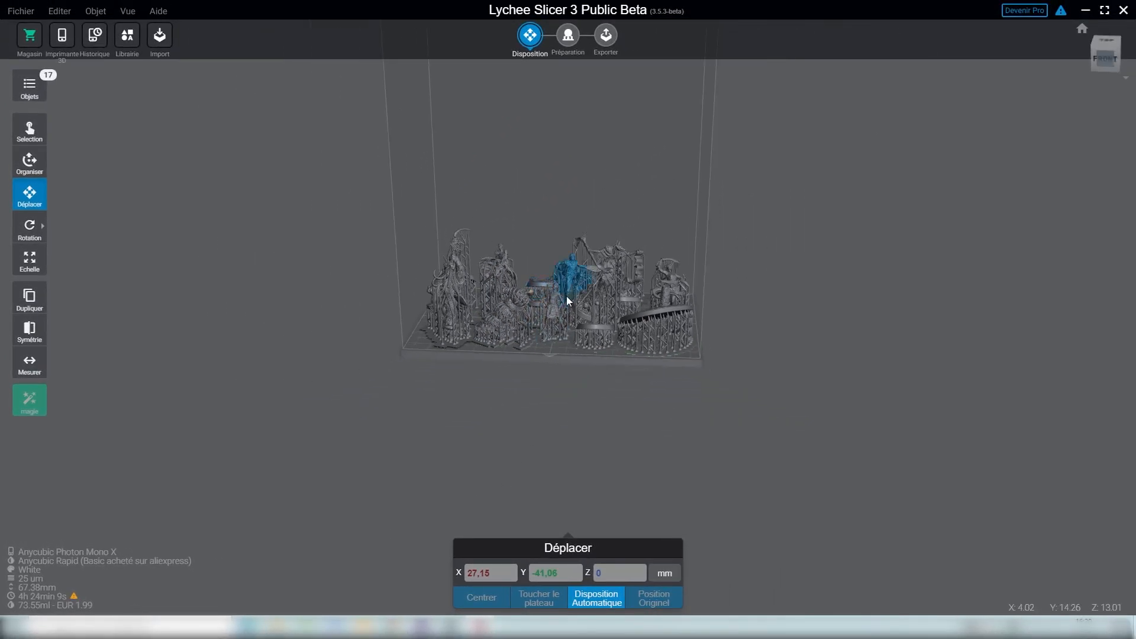
pyautogui.scroll(-5, 568, 231)
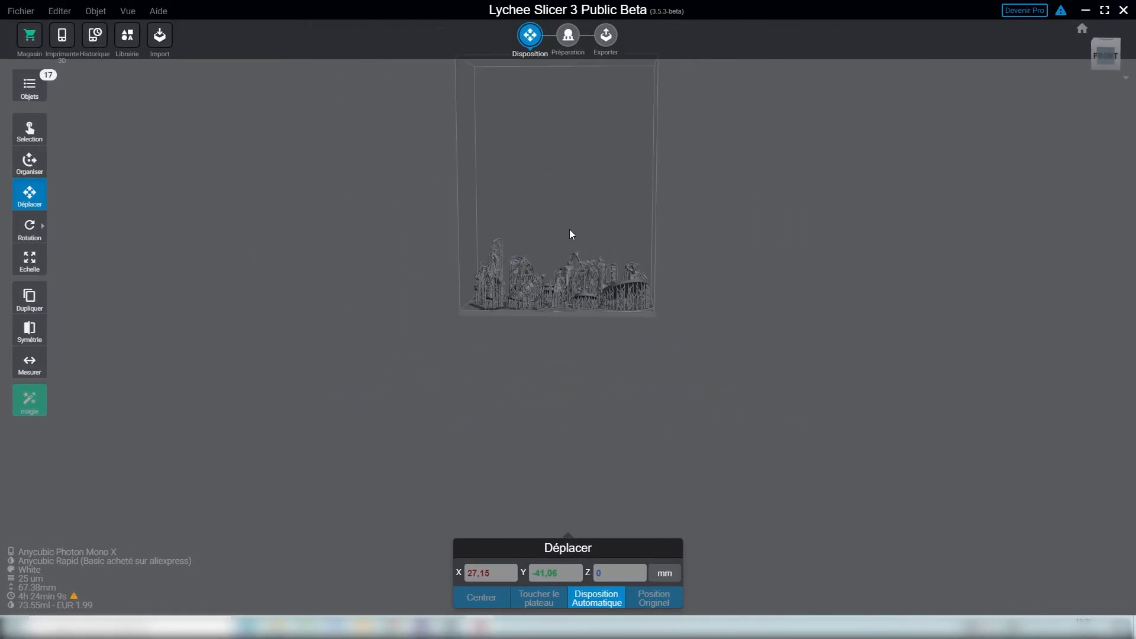
pyautogui.moveTo(545, 317); pyautogui.dragTo(460, 294, button='right')
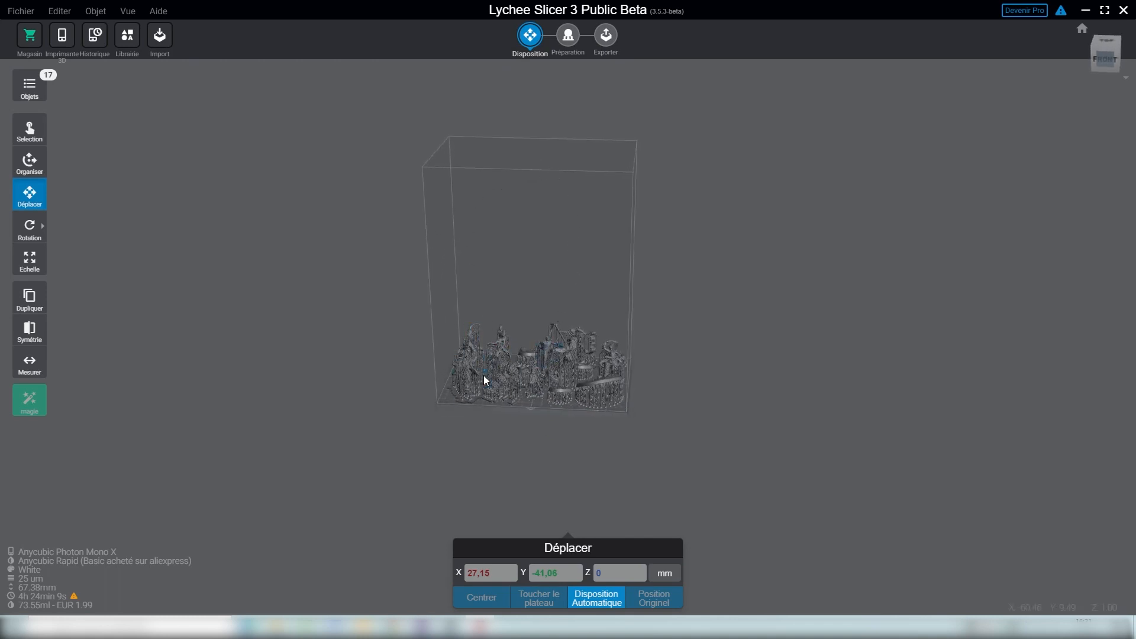
pyautogui.moveTo(551, 367); pyautogui.dragTo(635, 364, button='right')
pyautogui.scroll(8, 634, 360)
pyautogui.click(358, 370)
pyautogui.moveTo(403, 349); pyautogui.dragTo(348, 365, button='right')
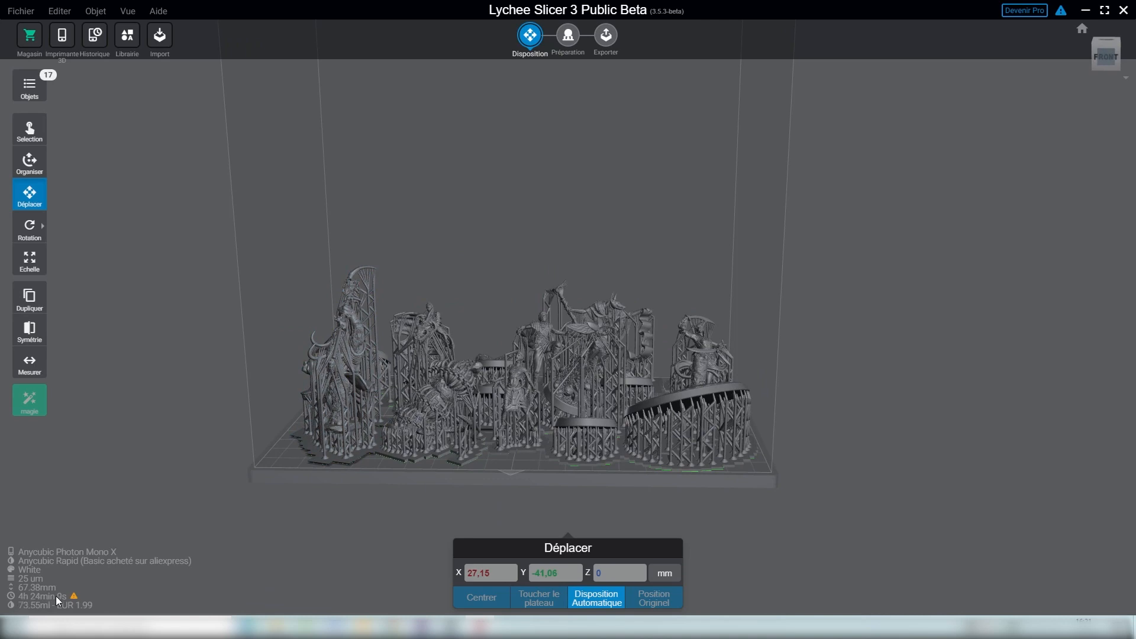
pyautogui.moveTo(517, 421); pyautogui.dragTo(560, 279, button='middle')
pyautogui.moveTo(537, 301); pyautogui.dragTo(537, 314, button='right')
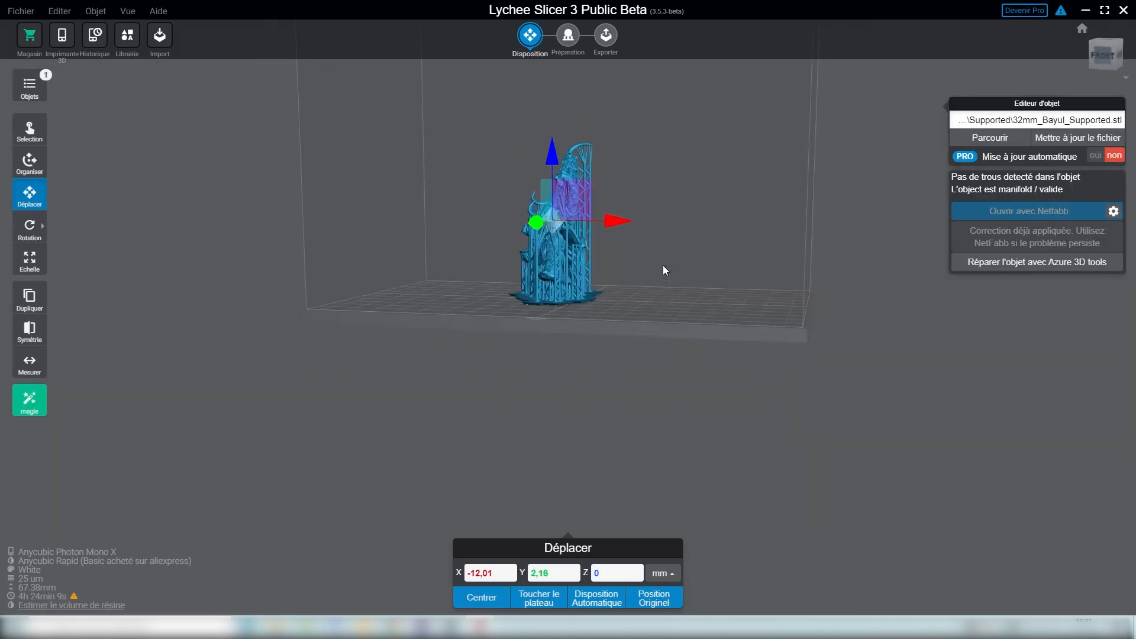
# - Estimate the resin volume for the plate holding only the 32mm Bayul miniature and compare its print time
pyautogui.click(663, 271)
pyautogui.moveTo(495, 366); pyautogui.dragTo(429, 296, button='right')
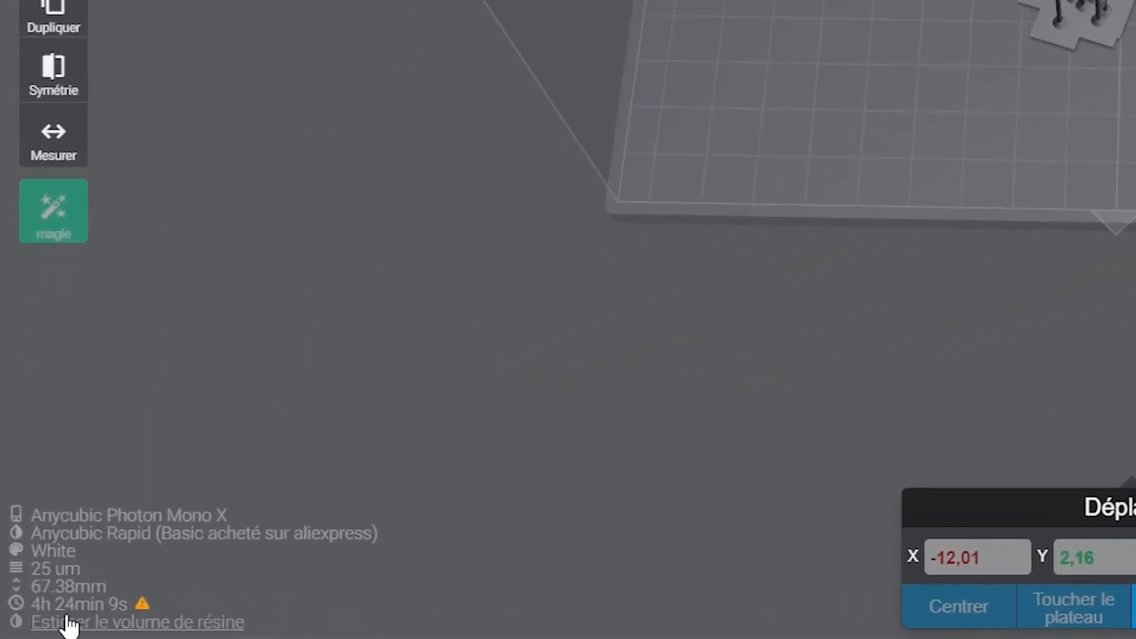
pyautogui.click(204, 633)
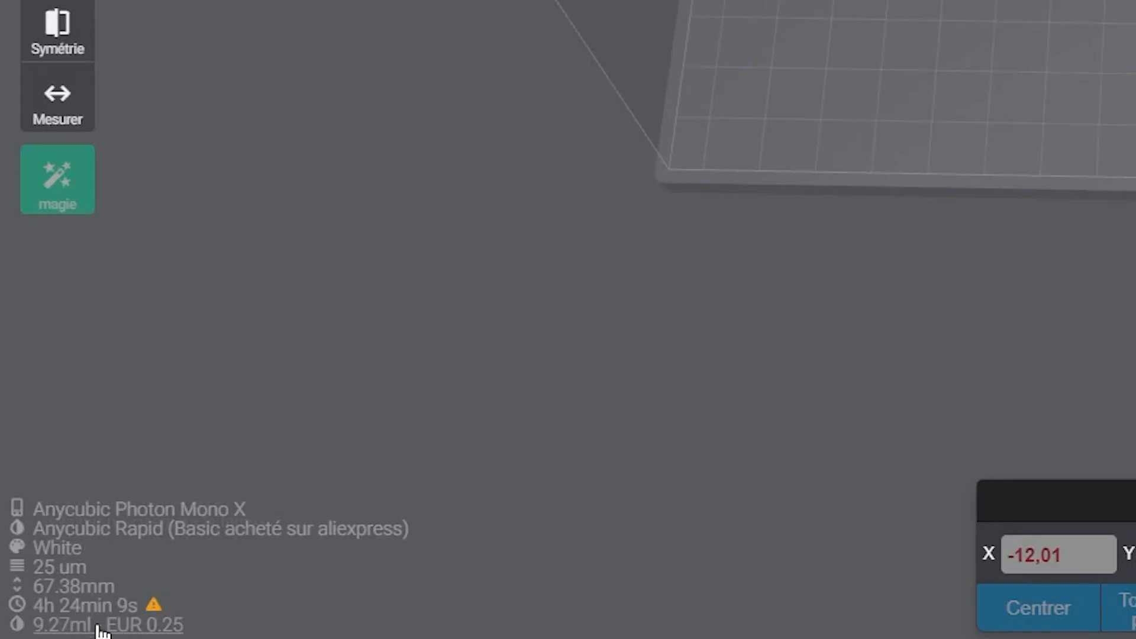
pyautogui.moveTo(968, 376); pyautogui.dragTo(962, 176, button='right')
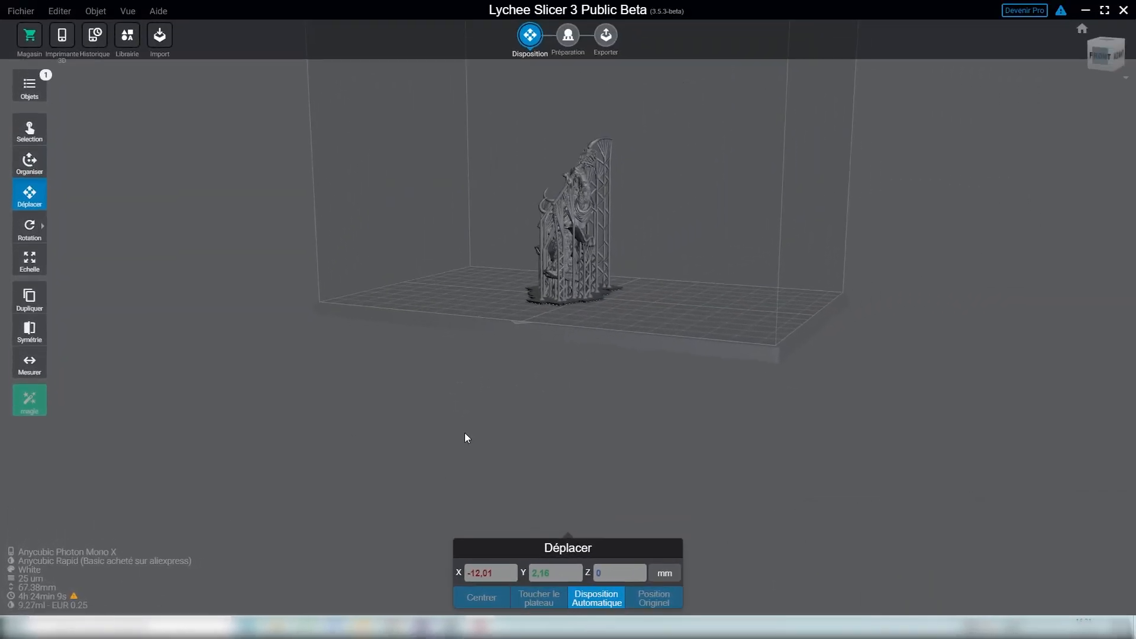
pyautogui.moveTo(465, 434); pyautogui.dragTo(568, 471, button='right')
pyautogui.moveTo(549, 296); pyautogui.dragTo(524, 382, button='right')
pyautogui.moveTo(519, 267); pyautogui.dragTo(512, 170, button='right')
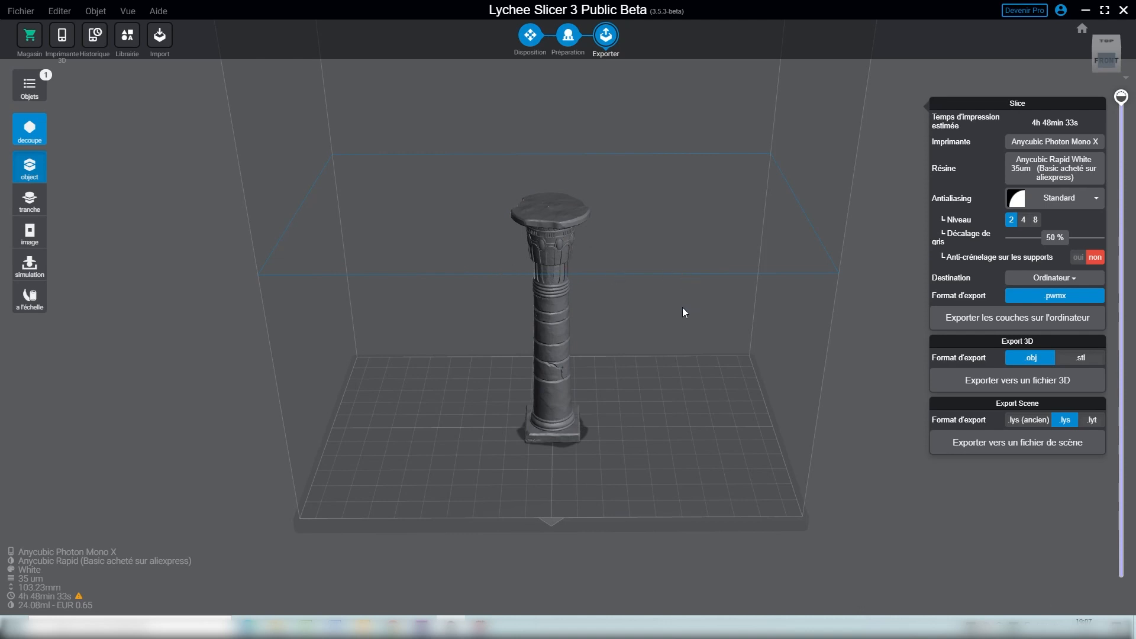
pyautogui.moveTo(681, 310)
pyautogui.mouseDown()
pyautogui.moveTo(641, 324)
pyautogui.moveTo(680, 287)
pyautogui.moveTo(664, 303)
pyautogui.mouseUp()
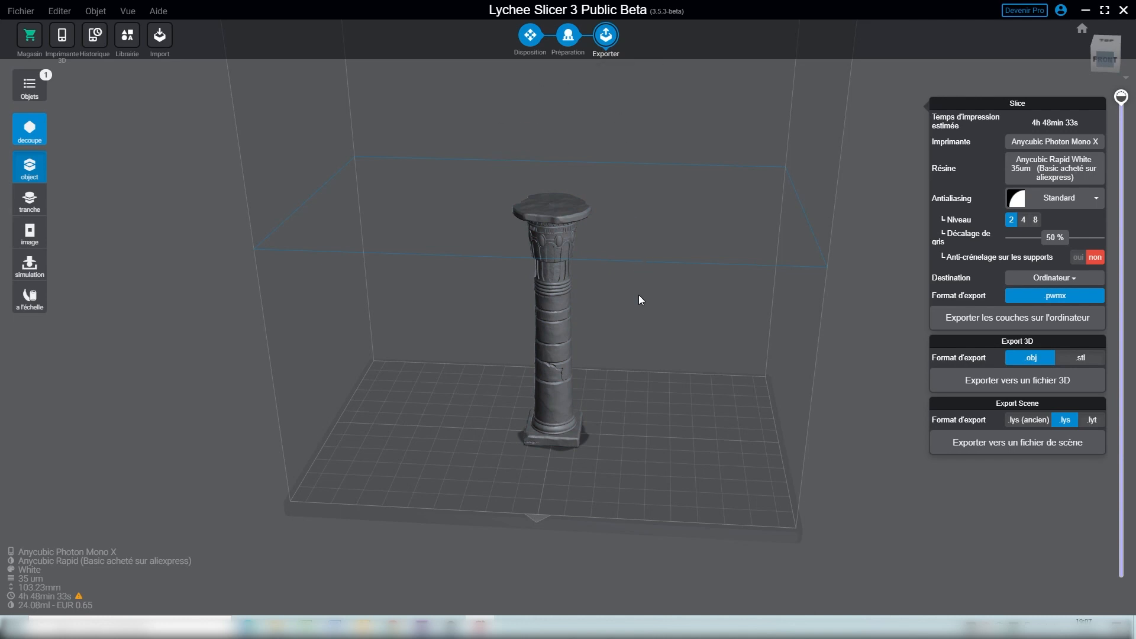
pyautogui.moveTo(623, 311); pyautogui.dragTo(625, 327)
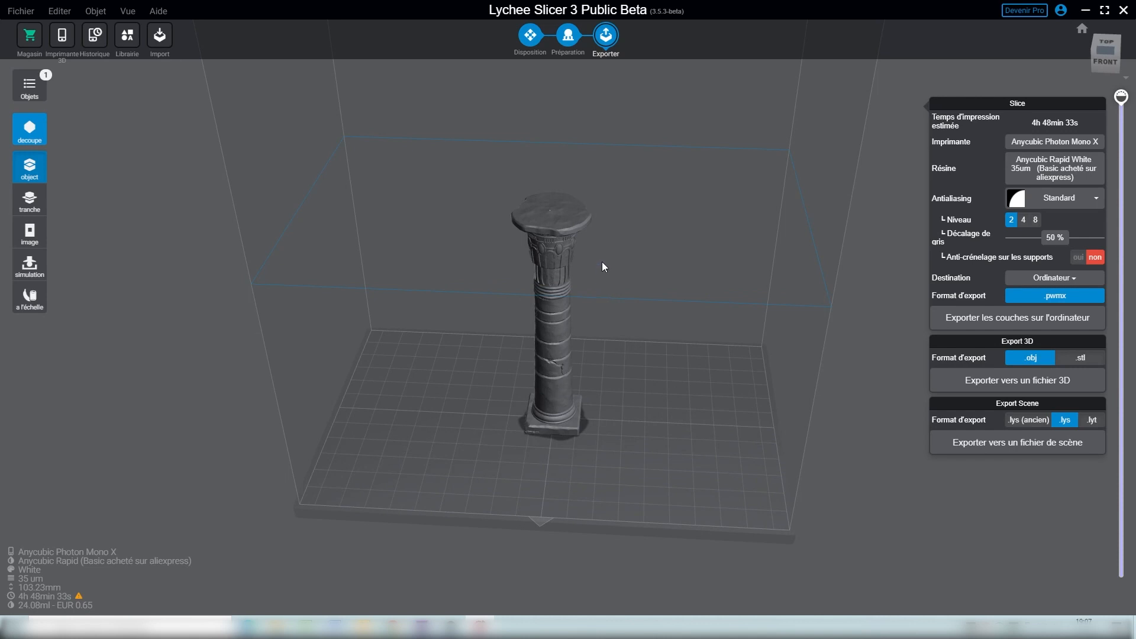
pyautogui.moveTo(616, 256)
pyautogui.mouseDown()
pyautogui.moveTo(624, 269)
pyautogui.moveTo(632, 201)
pyautogui.moveTo(617, 257)
pyautogui.mouseUp()
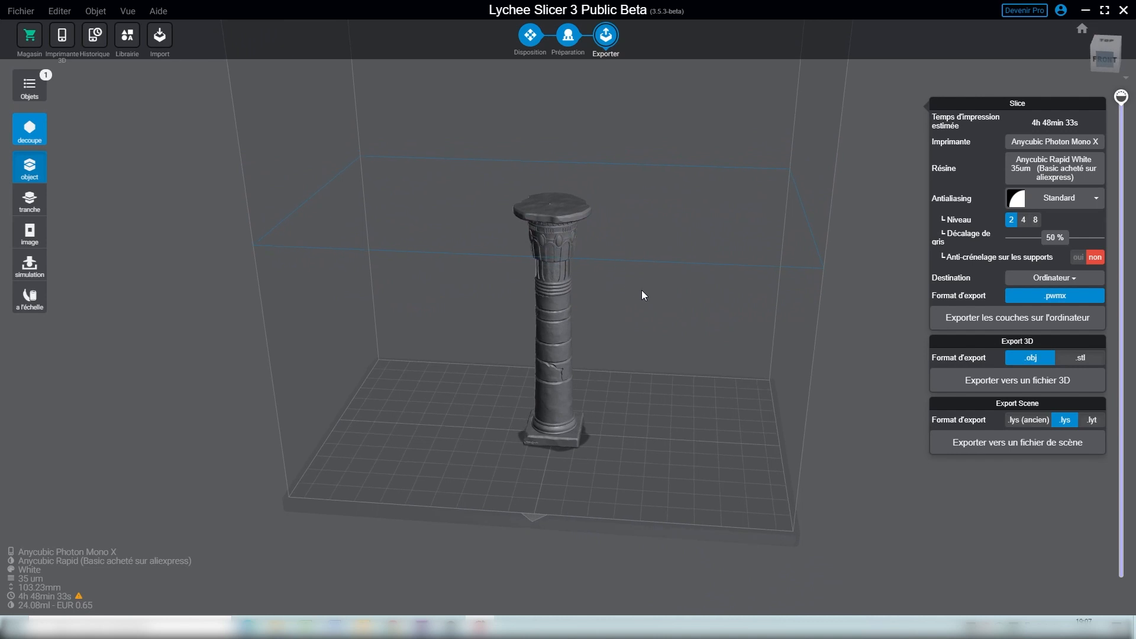
# - Turn on hollowing for everything on the plate so the column is hollowed with 20% infill
pyautogui.click(568, 36)
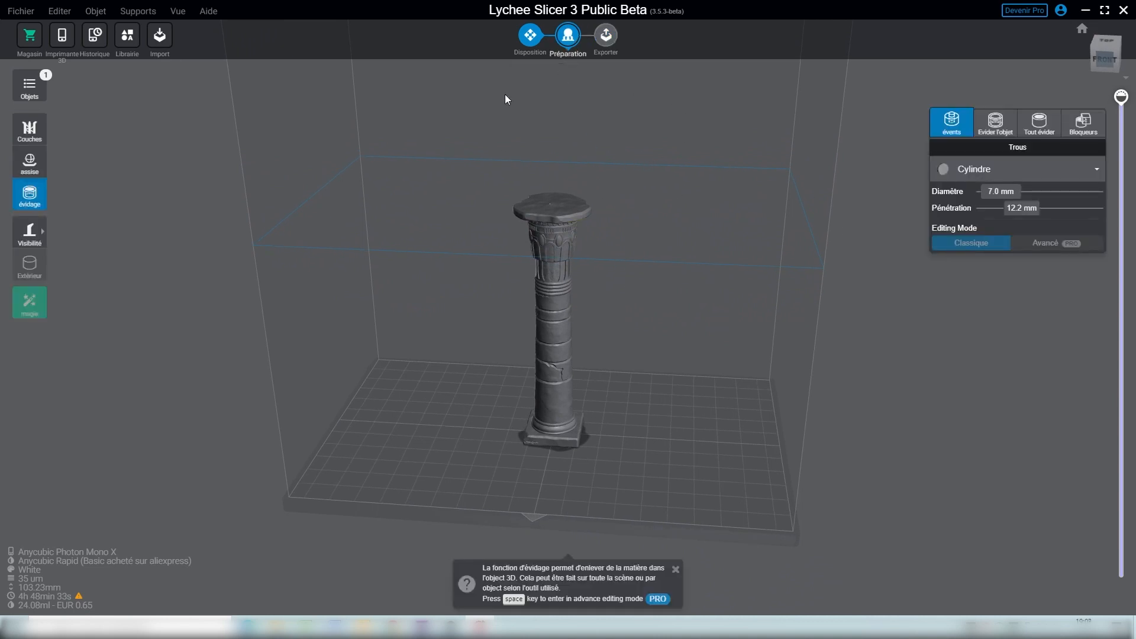
pyautogui.click(554, 240)
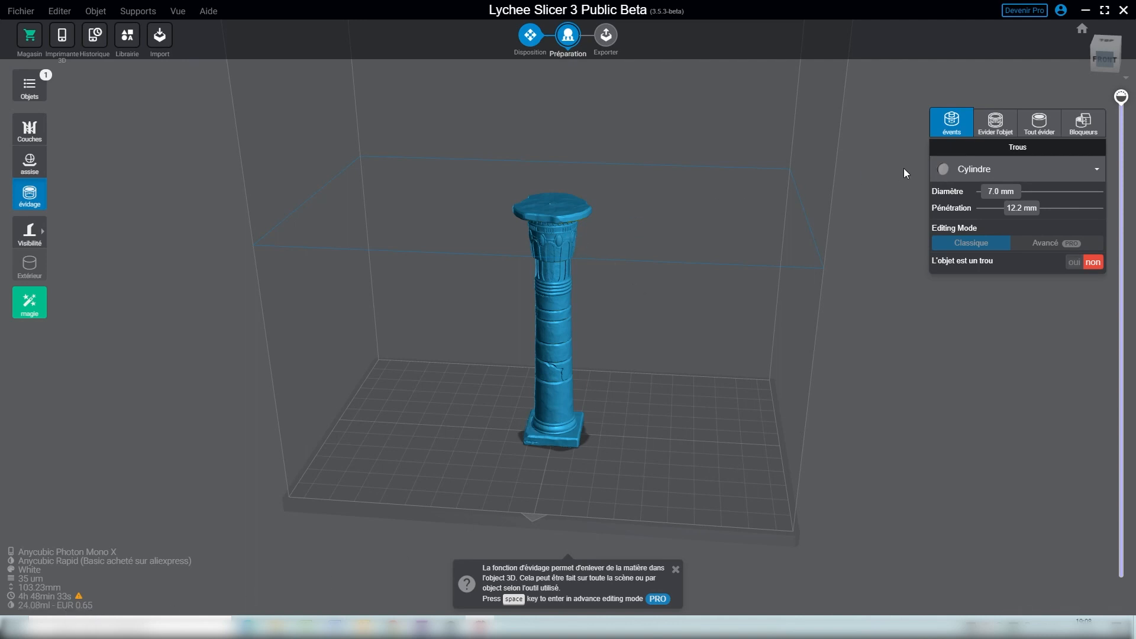
pyautogui.click(1036, 125)
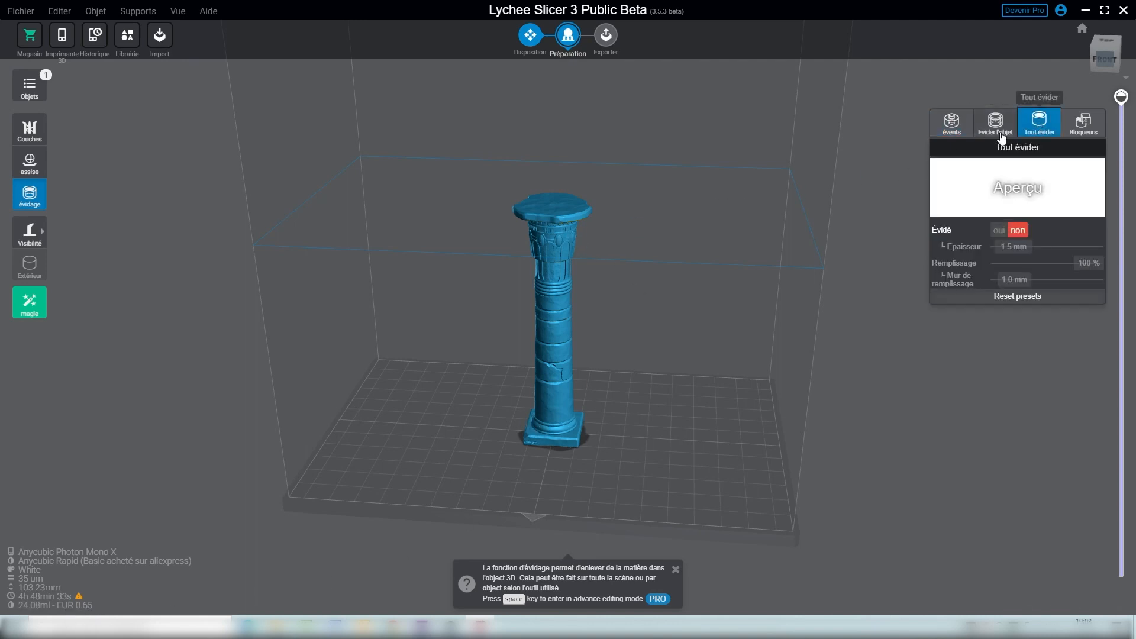
pyautogui.click(998, 232)
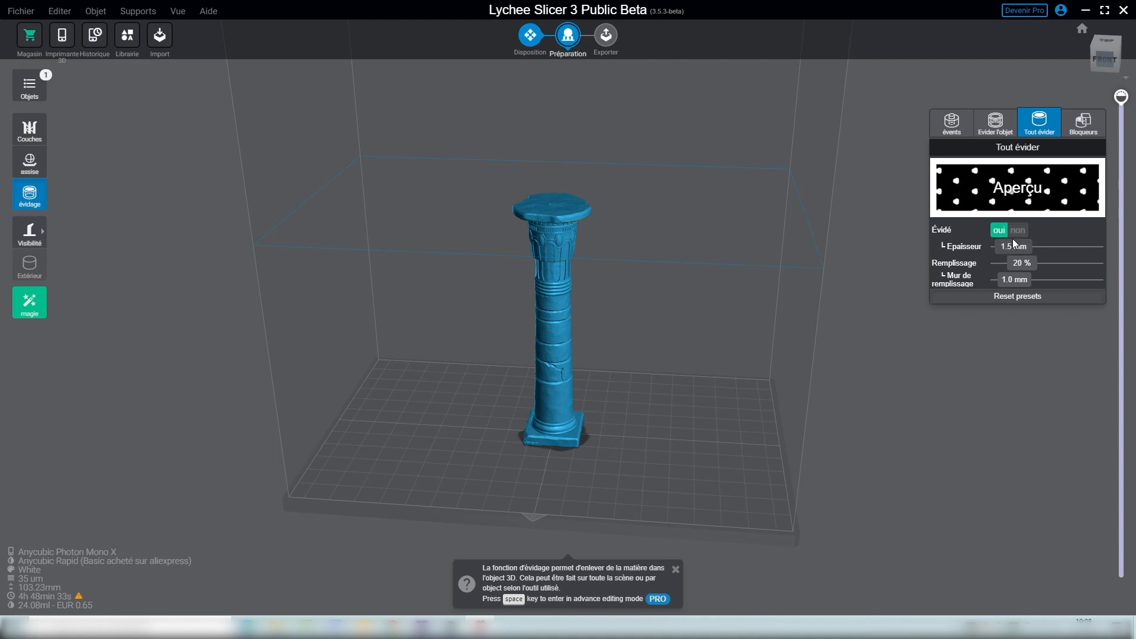
# - Cut through the column to check its infill and set the hollow wall thickness to 1.0 mm
pyautogui.moveTo(1121, 96); pyautogui.dragTo(1121, 349)
pyautogui.moveTo(830, 374); pyautogui.dragTo(826, 464, button='right')
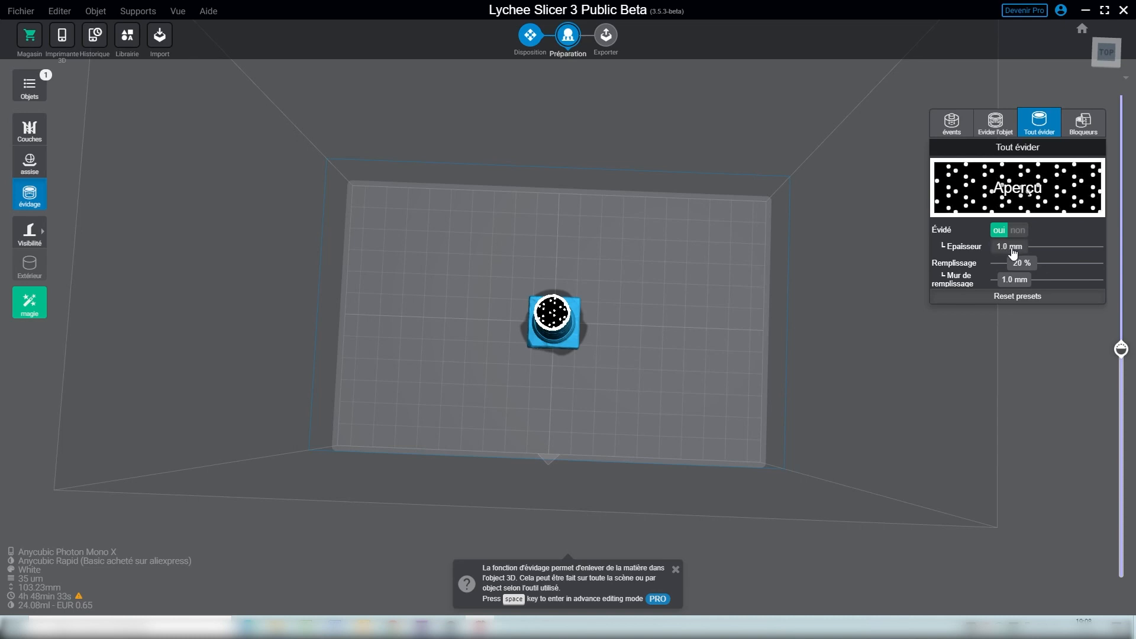
pyautogui.moveTo(889, 335); pyautogui.dragTo(887, 285)
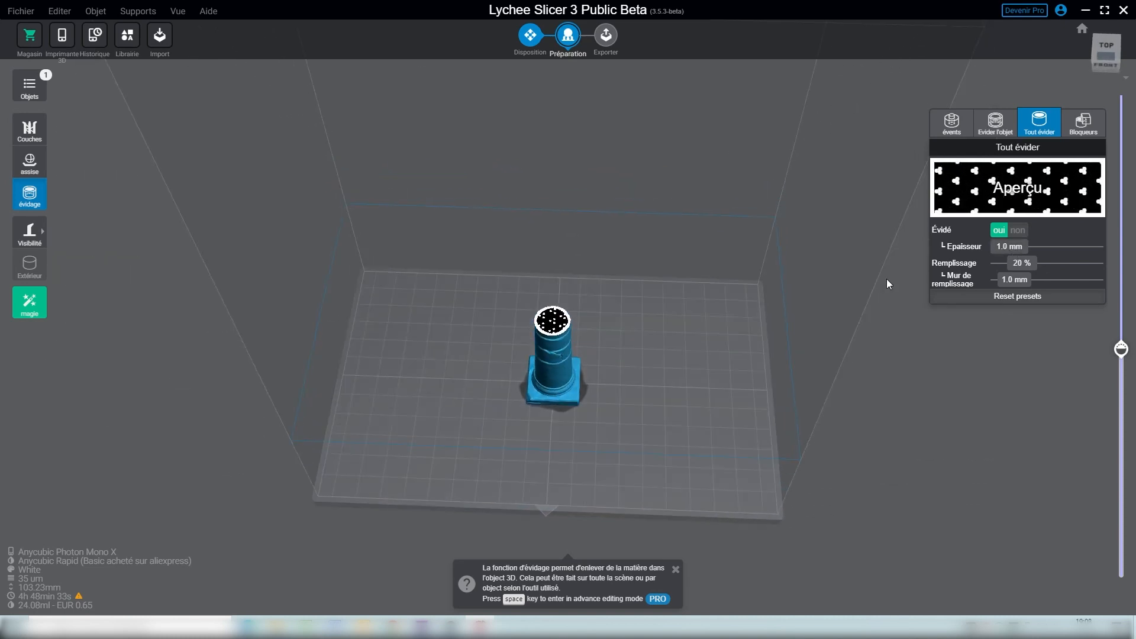
pyautogui.moveTo(1104, 349); pyautogui.dragTo(1127, 296)
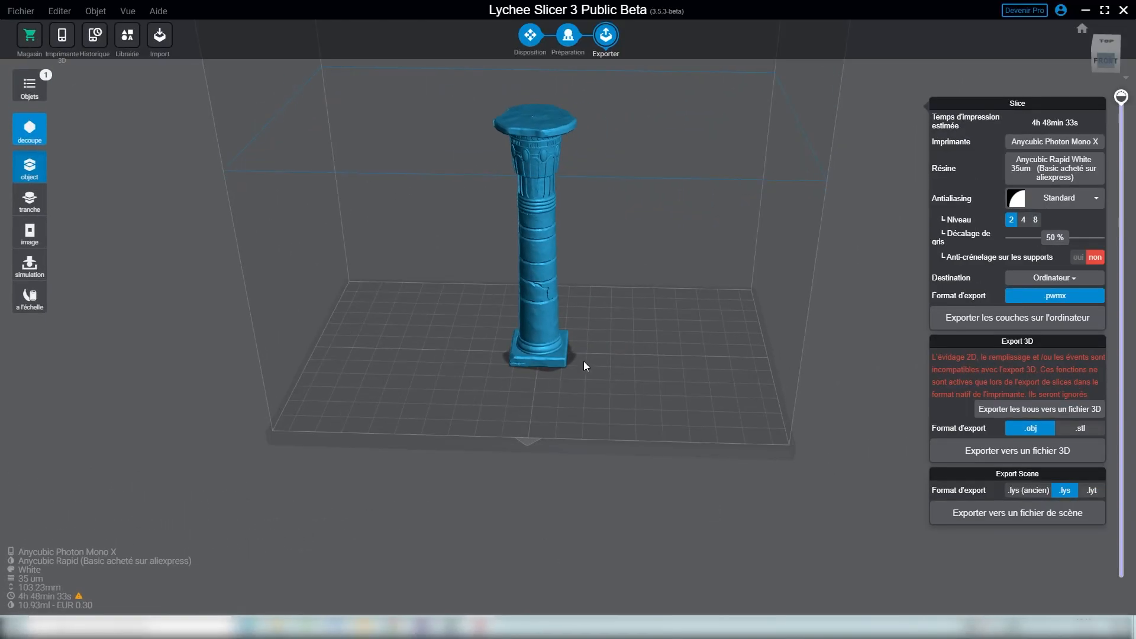
pyautogui.moveTo(592, 325); pyautogui.dragTo(582, 400, button='middle')
pyautogui.moveTo(594, 399); pyautogui.dragTo(541, 420, button='right')
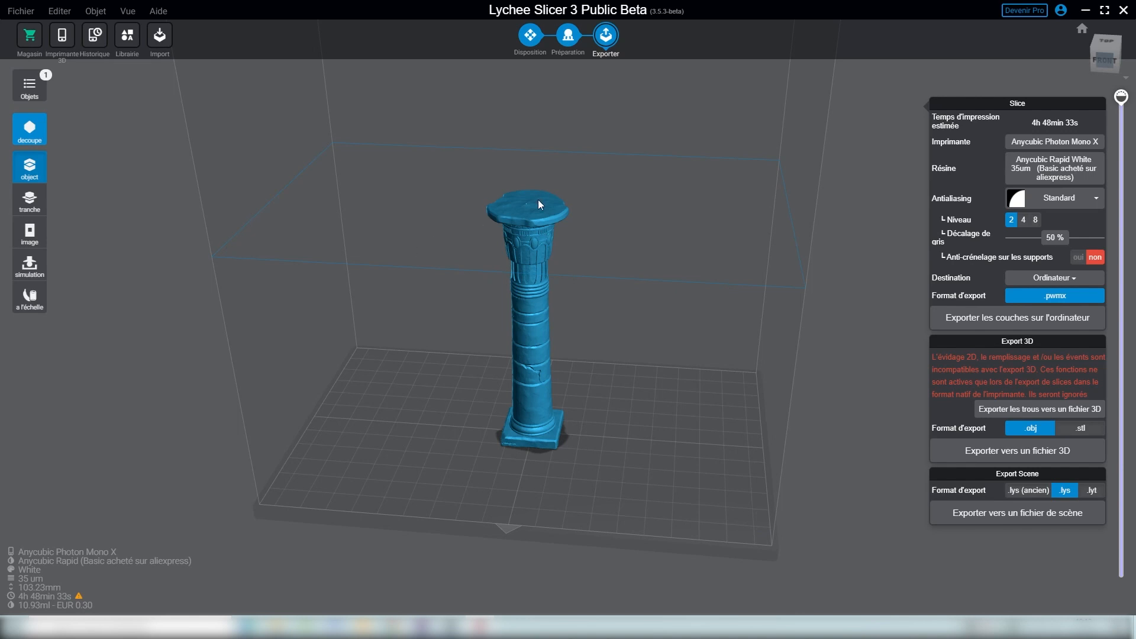
pyautogui.moveTo(600, 336); pyautogui.dragTo(560, 348)
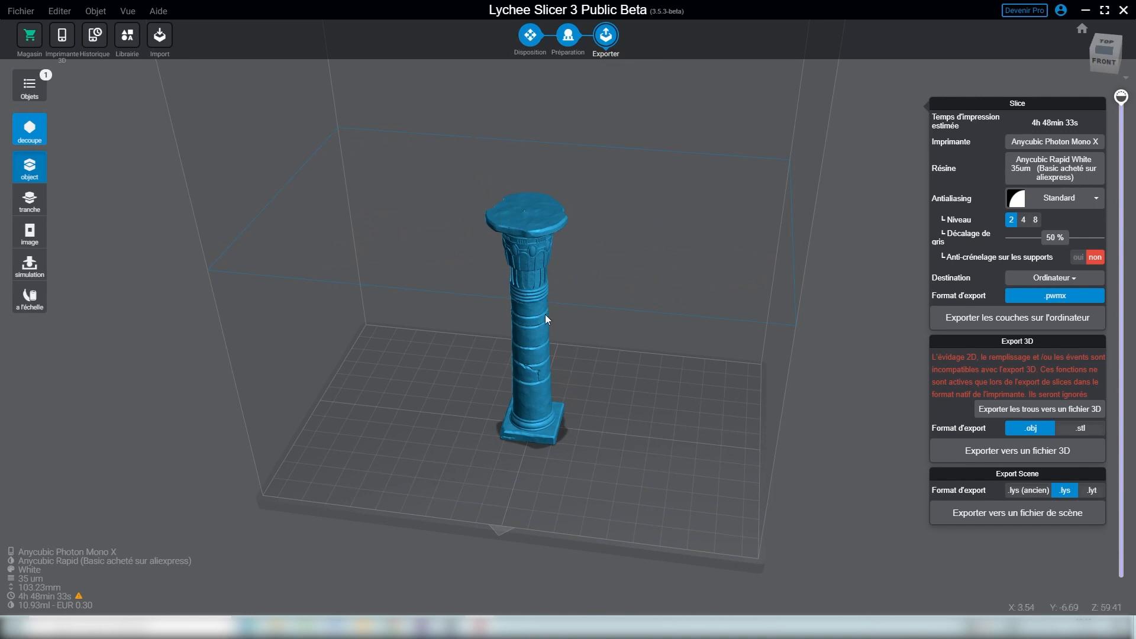
pyautogui.moveTo(567, 285); pyautogui.dragTo(610, 283)
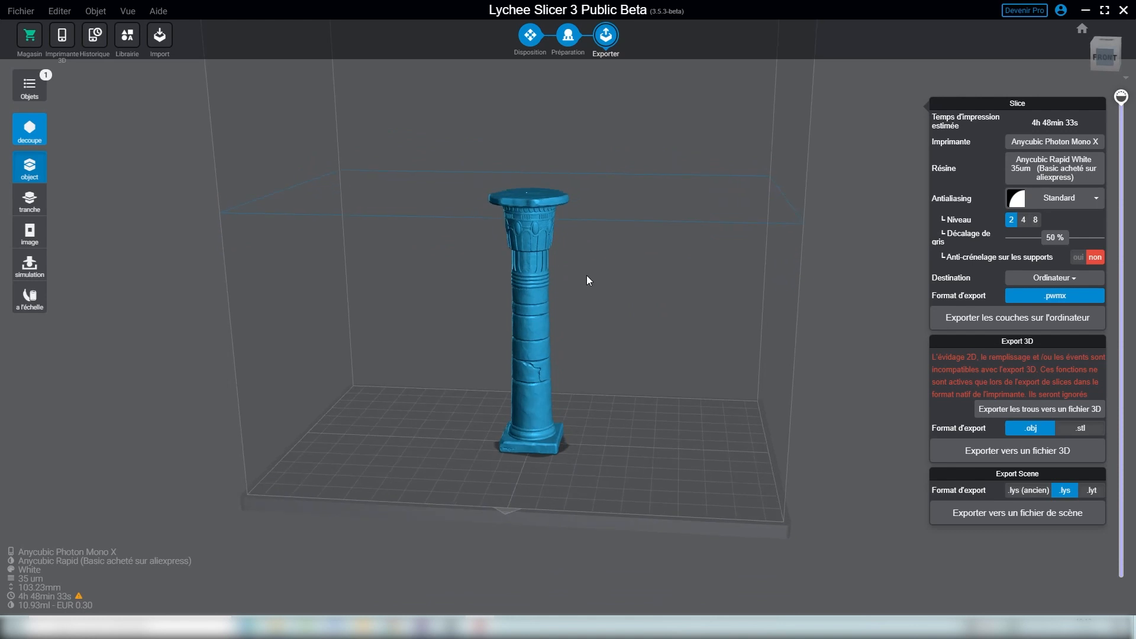
pyautogui.moveTo(593, 305)
pyautogui.mouseDown()
pyautogui.moveTo(580, 329)
pyautogui.moveTo(609, 292)
pyautogui.mouseUp()
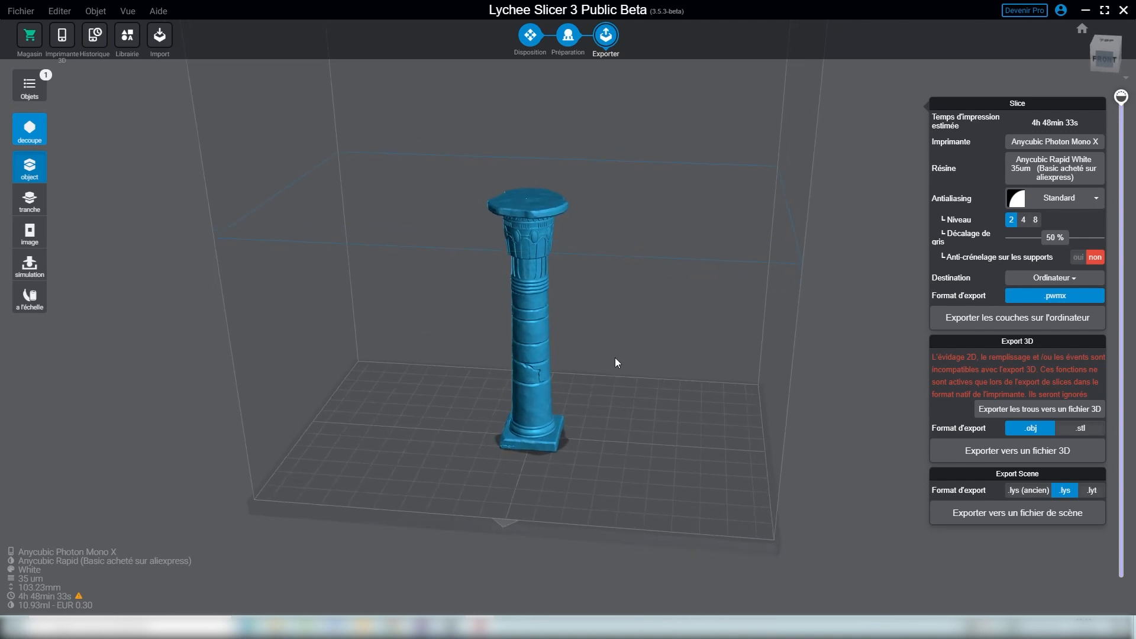
pyautogui.moveTo(597, 309); pyautogui.dragTo(616, 309)
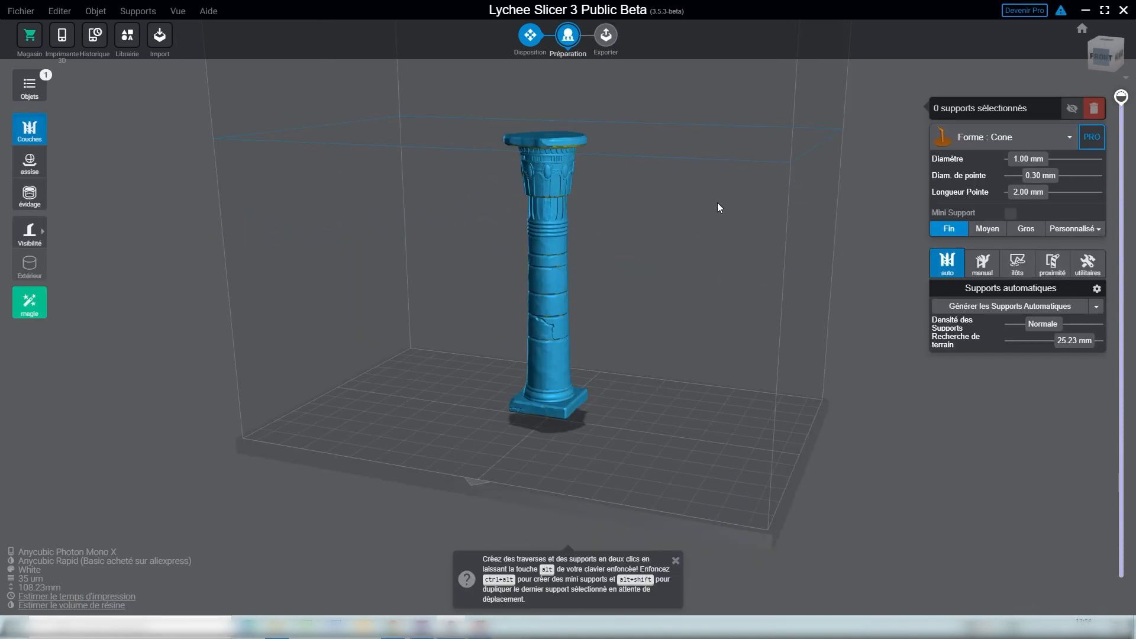
# - Examine the raised hollow column's cross-sections from the shaft down through its square base
pyautogui.moveTo(1119, 99)
pyautogui.moveTo(1120, 100); pyautogui.dragTo(1079, 439)
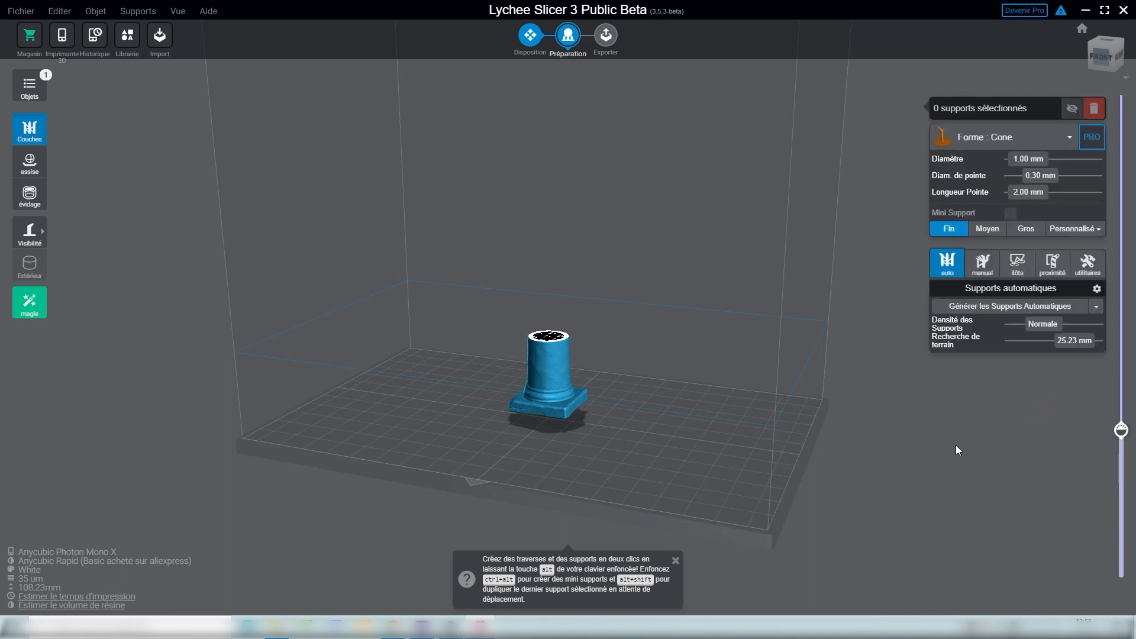
pyautogui.moveTo(1121, 430); pyautogui.dragTo(1125, 557)
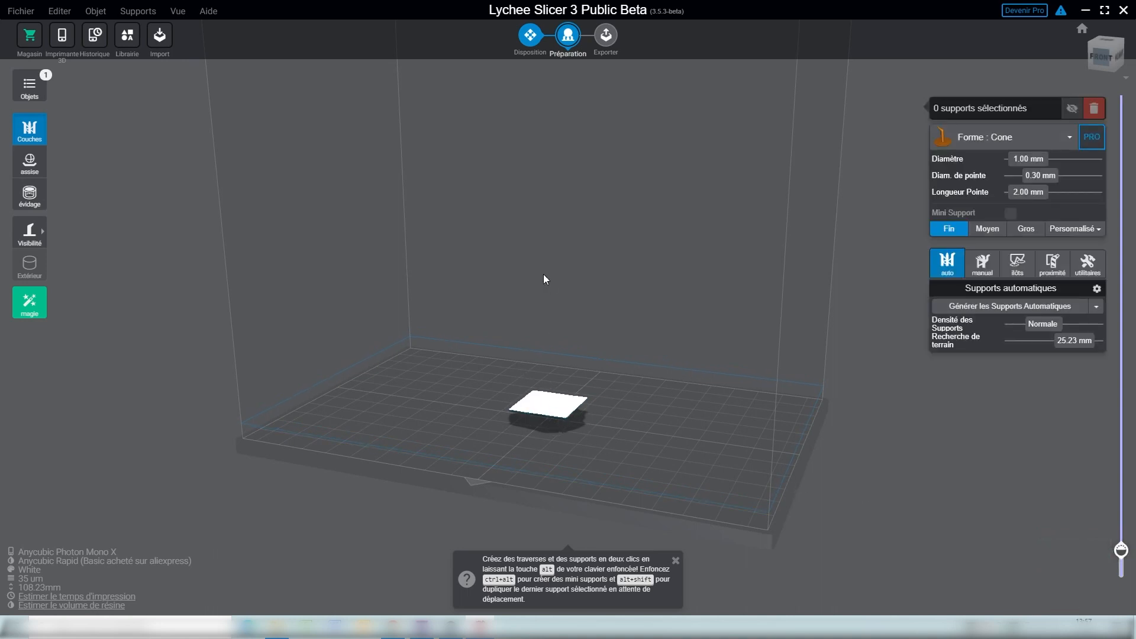
pyautogui.moveTo(1118, 549)
pyautogui.mouseDown()
pyautogui.moveTo(1119, 213)
pyautogui.moveTo(1088, 153)
pyautogui.moveTo(1116, 95)
pyautogui.moveTo(1116, 548)
pyautogui.moveTo(1117, 480)
pyautogui.moveTo(1105, 477)
pyautogui.moveTo(1119, 485)
pyautogui.moveTo(1121, 535)
pyautogui.mouseUp()
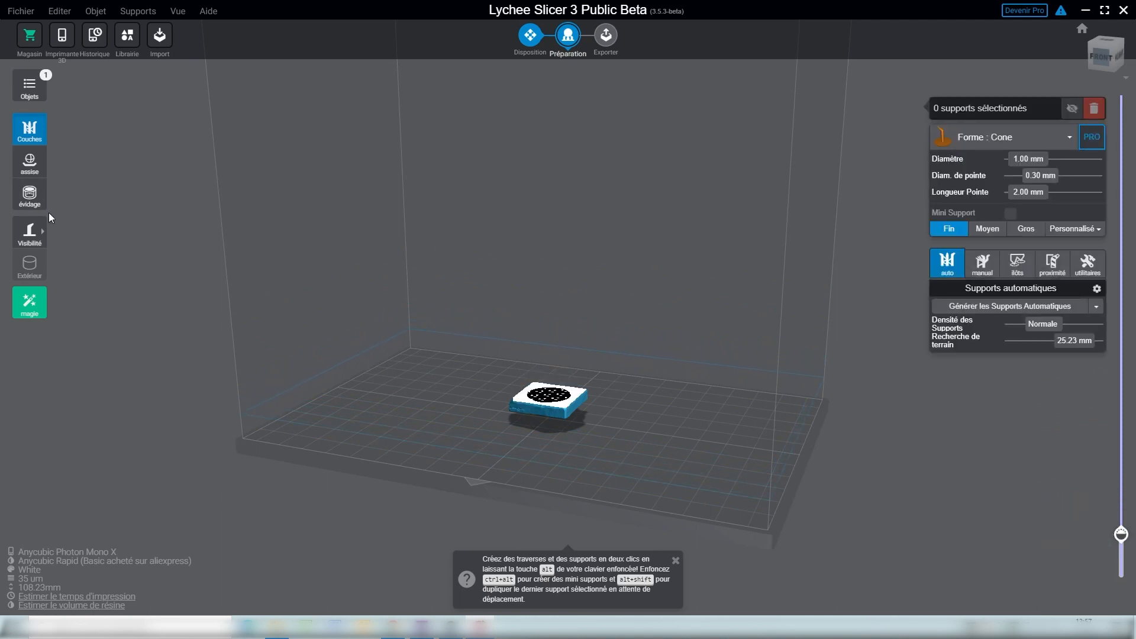
# - Place a cylindrical vent hole, 7.3 mm in diameter with 5.0 mm penetration, at the centre of the base's underside and check its section
pyautogui.click(30, 197)
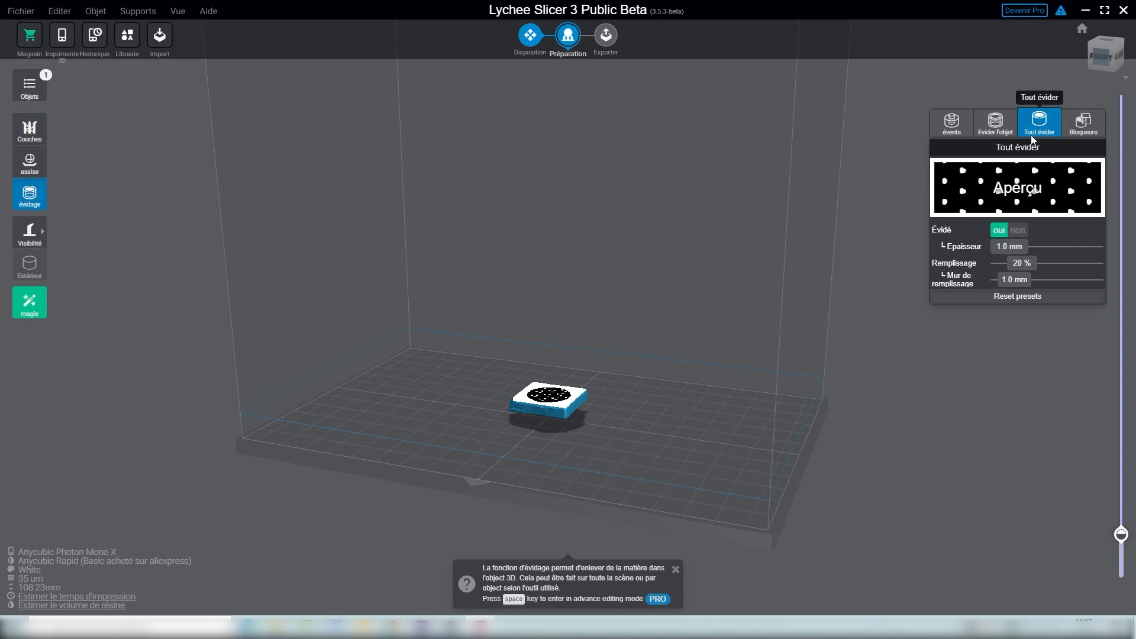
pyautogui.click(954, 123)
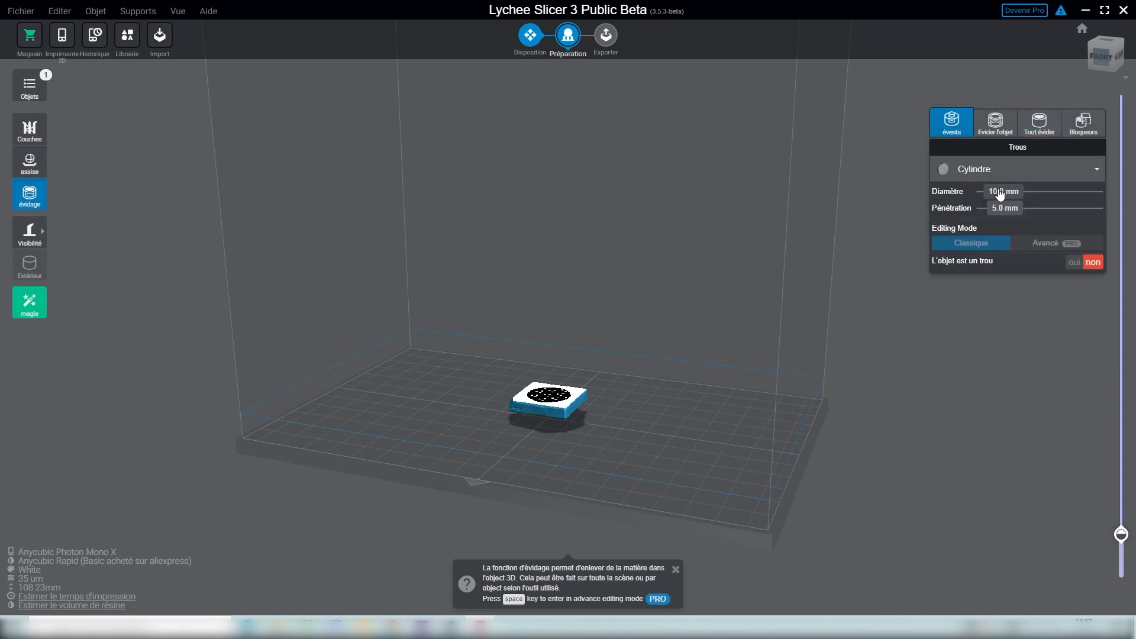
pyautogui.moveTo(690, 439); pyautogui.dragTo(634, 322)
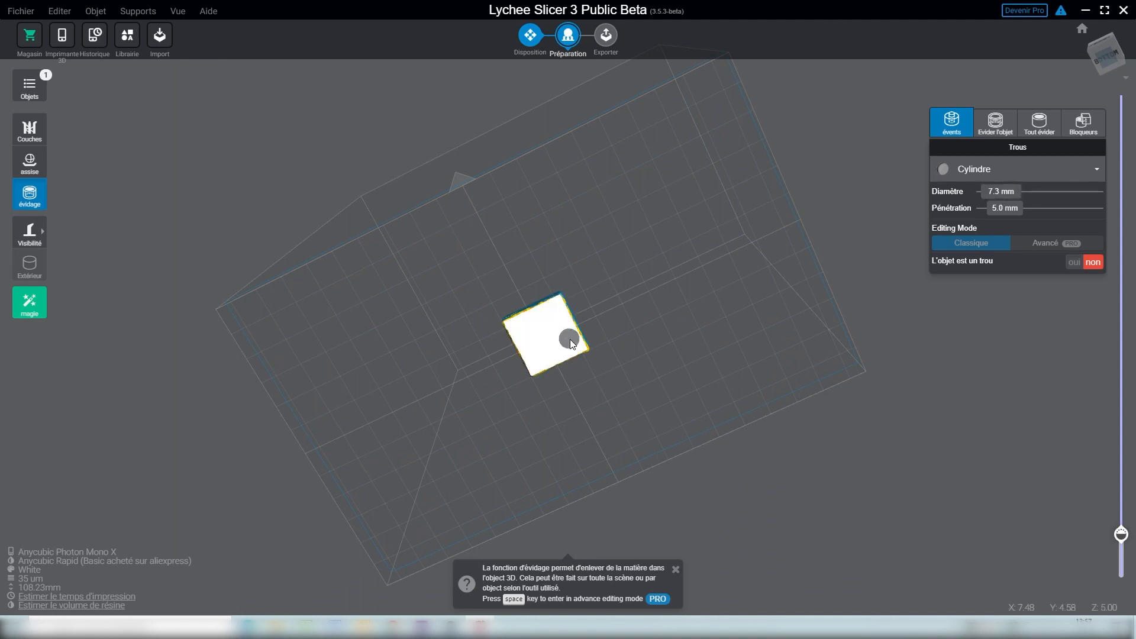
pyautogui.click(547, 337)
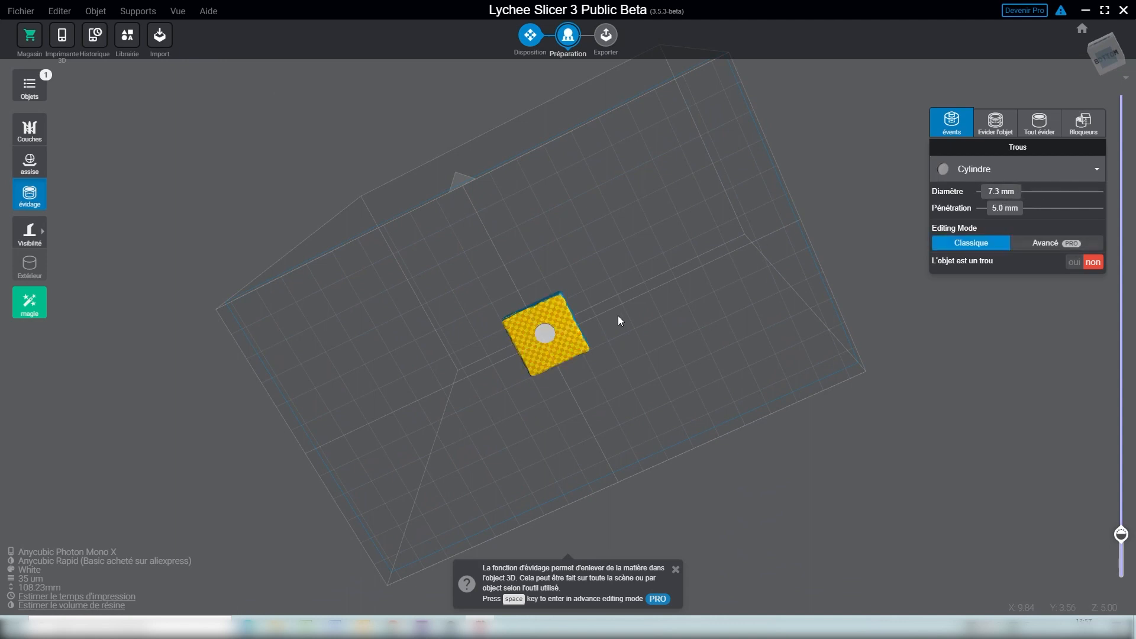
pyautogui.moveTo(622, 310); pyautogui.dragTo(647, 503)
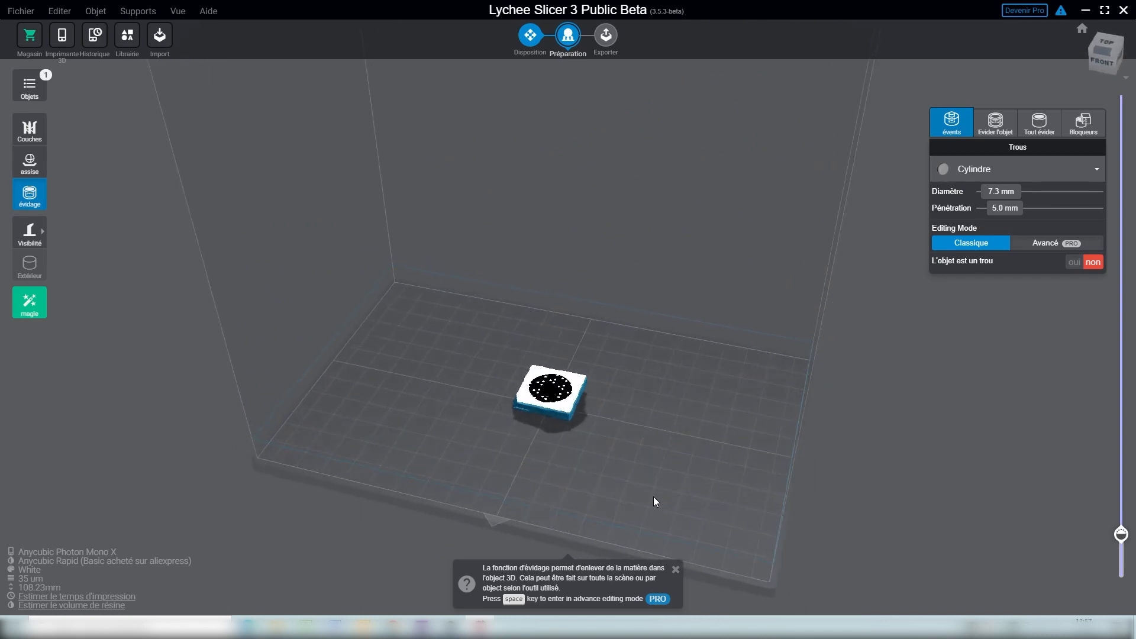
pyautogui.moveTo(1121, 535); pyautogui.dragTo(1128, 552)
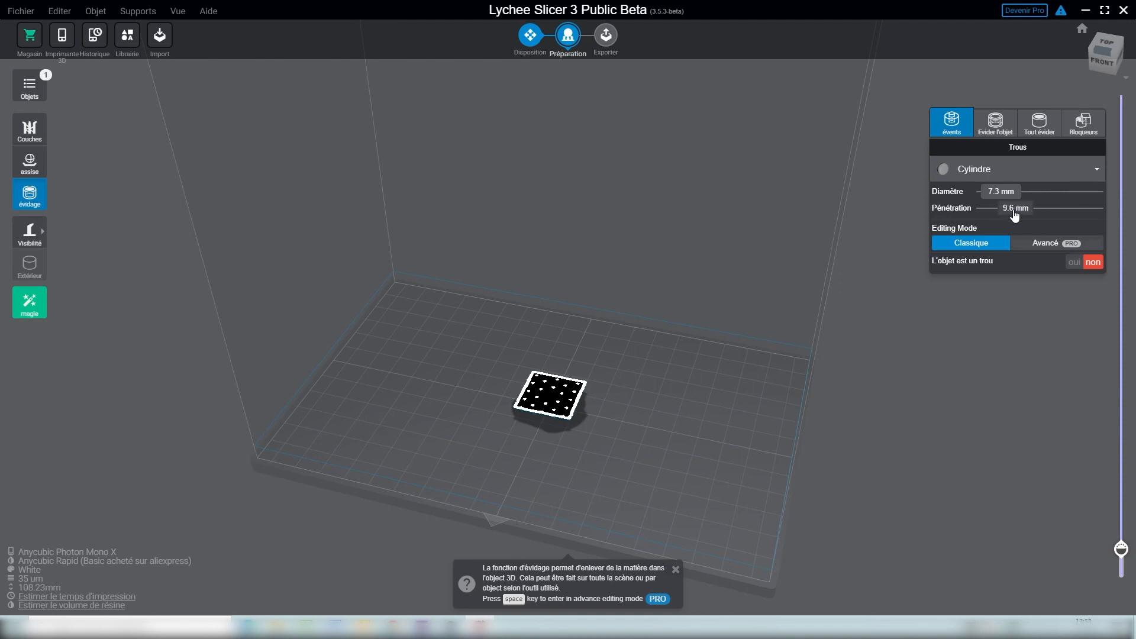
# - Restore the full column view and place a vent hole with 7.3 mm diameter and 7.3 mm penetration in the base's underside
pyautogui.moveTo(1122, 550); pyautogui.dragTo(1062, 103)
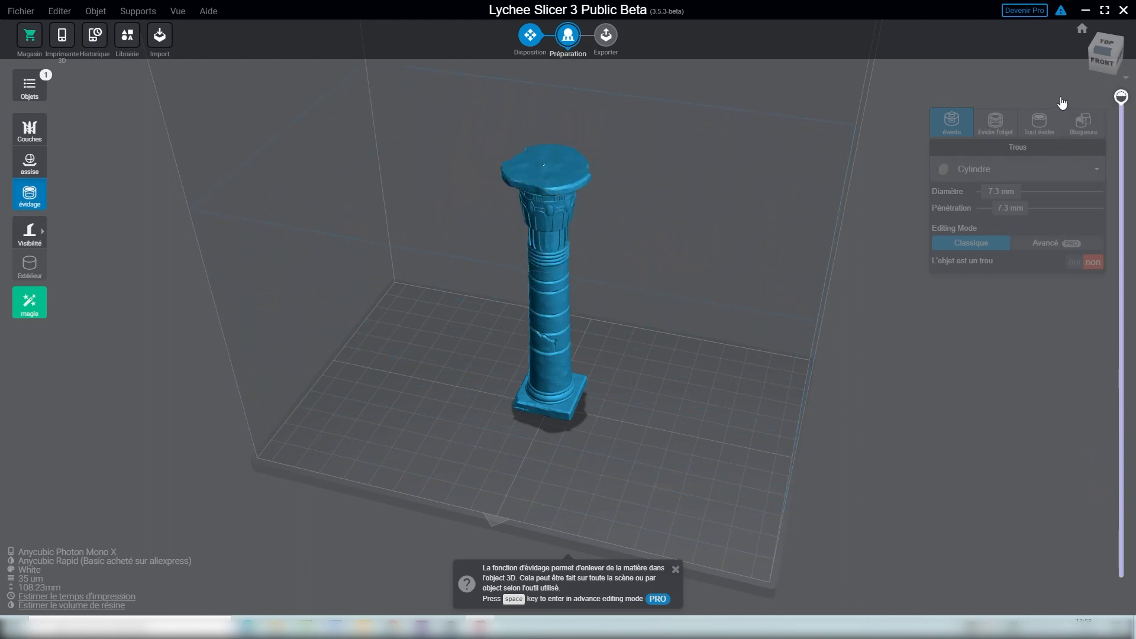
pyautogui.moveTo(703, 474); pyautogui.dragTo(592, 363)
pyautogui.click(544, 361)
pyautogui.moveTo(647, 347); pyautogui.dragTo(655, 460)
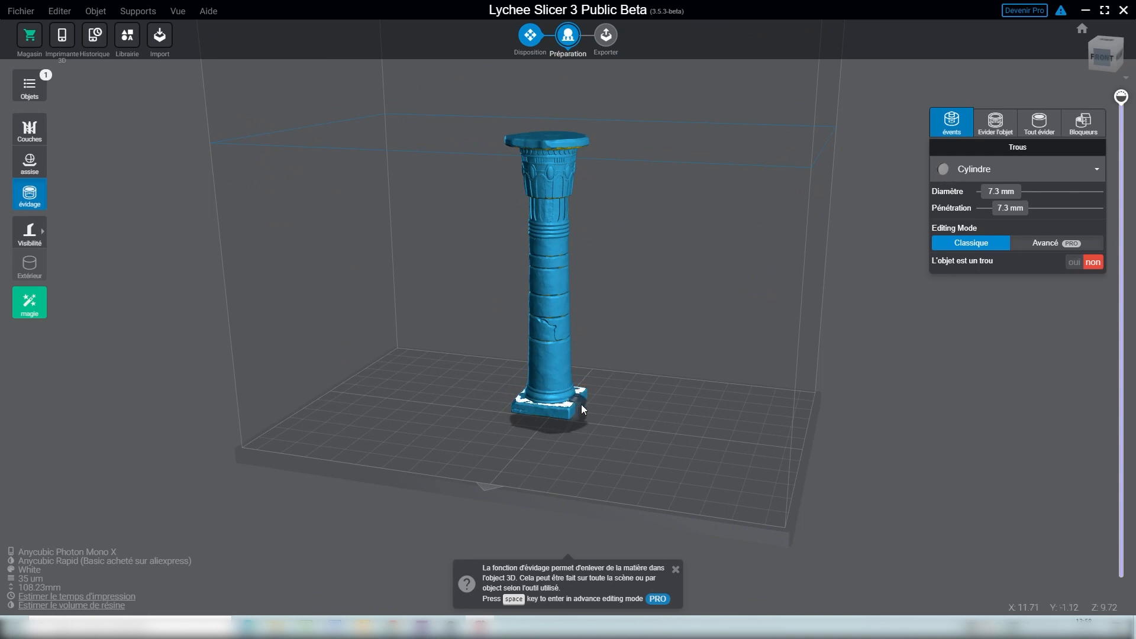
# - Simulate the print at partial heights to examine the vent hole in the column's base, and return to preparation
pyautogui.moveTo(1121, 97); pyautogui.dragTo(1118, 465)
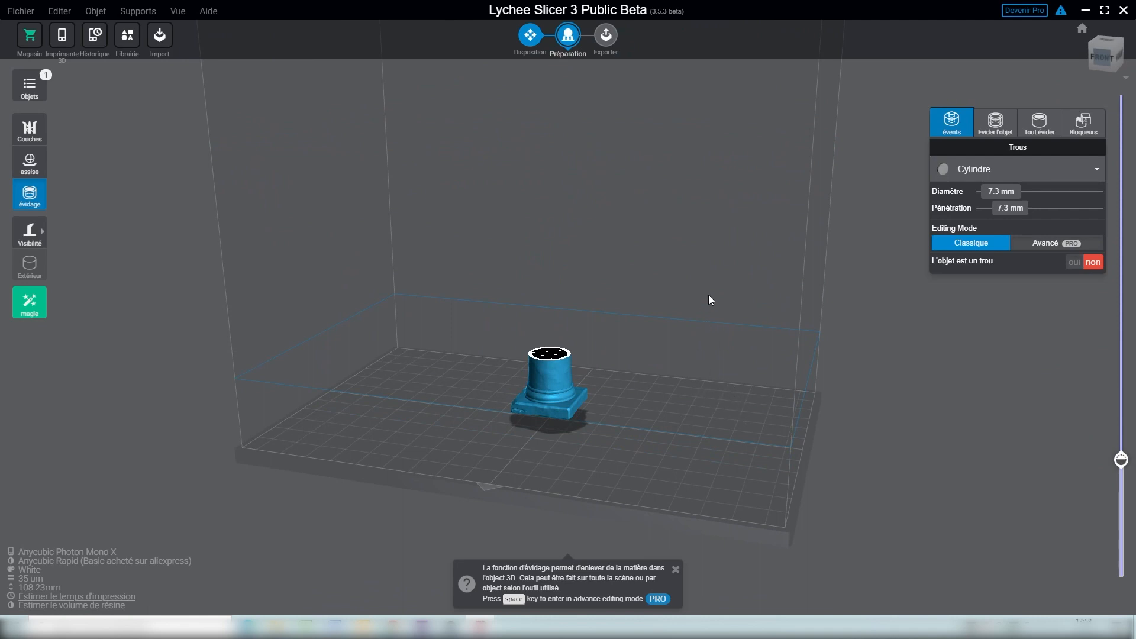
pyautogui.click(606, 35)
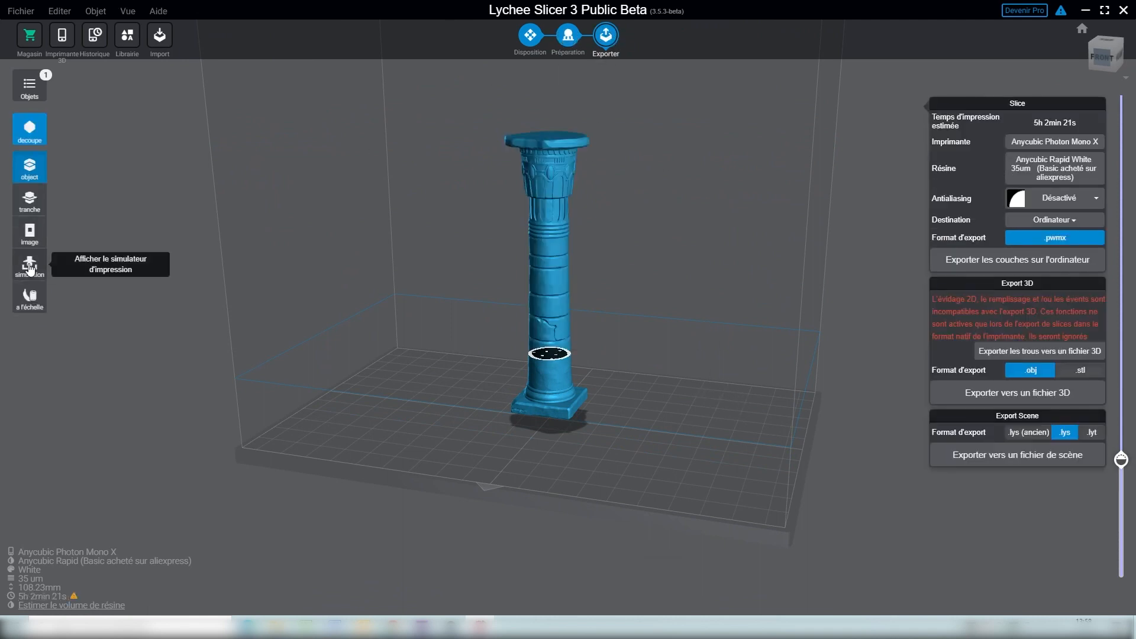
pyautogui.click(29, 264)
pyautogui.moveTo(1117, 459)
pyautogui.mouseDown()
pyautogui.moveTo(1119, 527)
pyautogui.moveTo(1115, 447)
pyautogui.moveTo(1110, 462)
pyautogui.mouseUp()
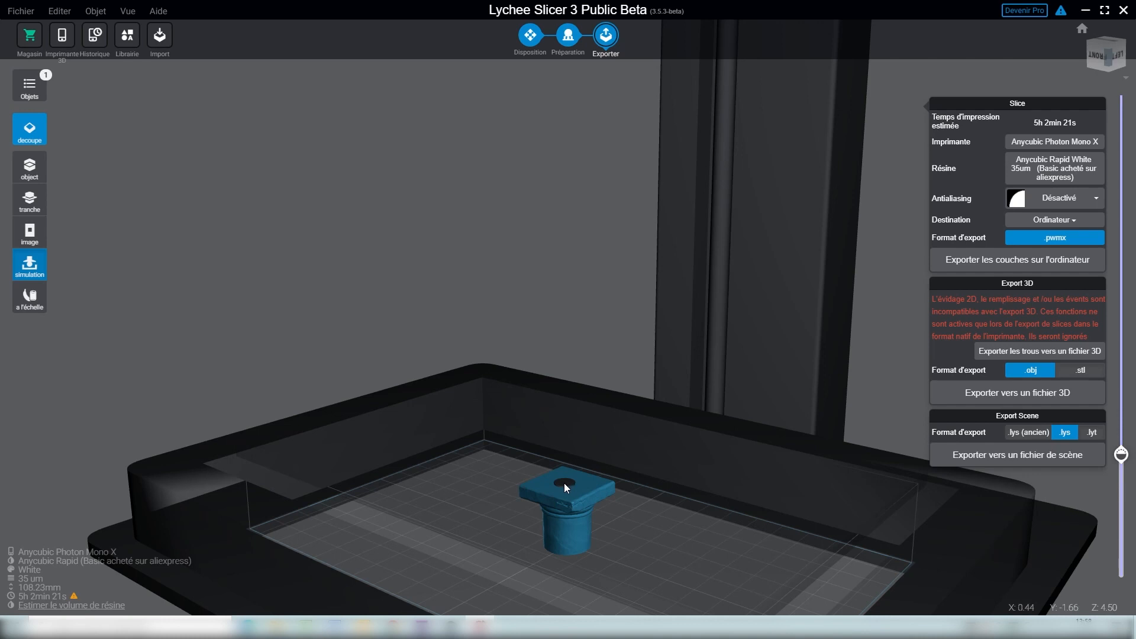
pyautogui.moveTo(648, 497); pyautogui.dragTo(743, 472, button='right')
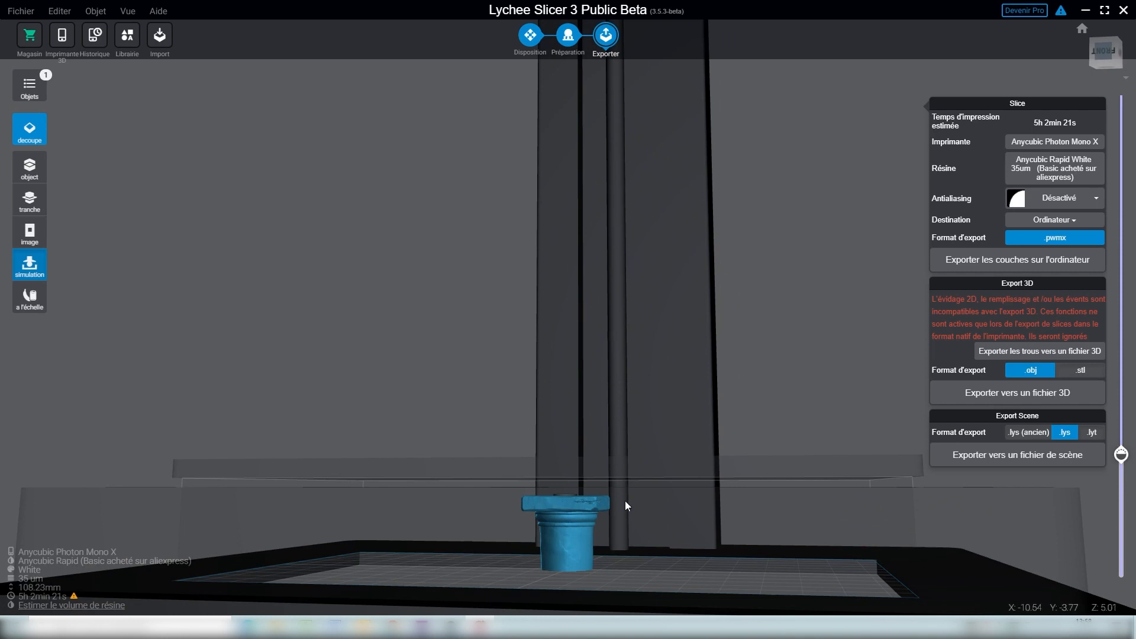
pyautogui.moveTo(1120, 457)
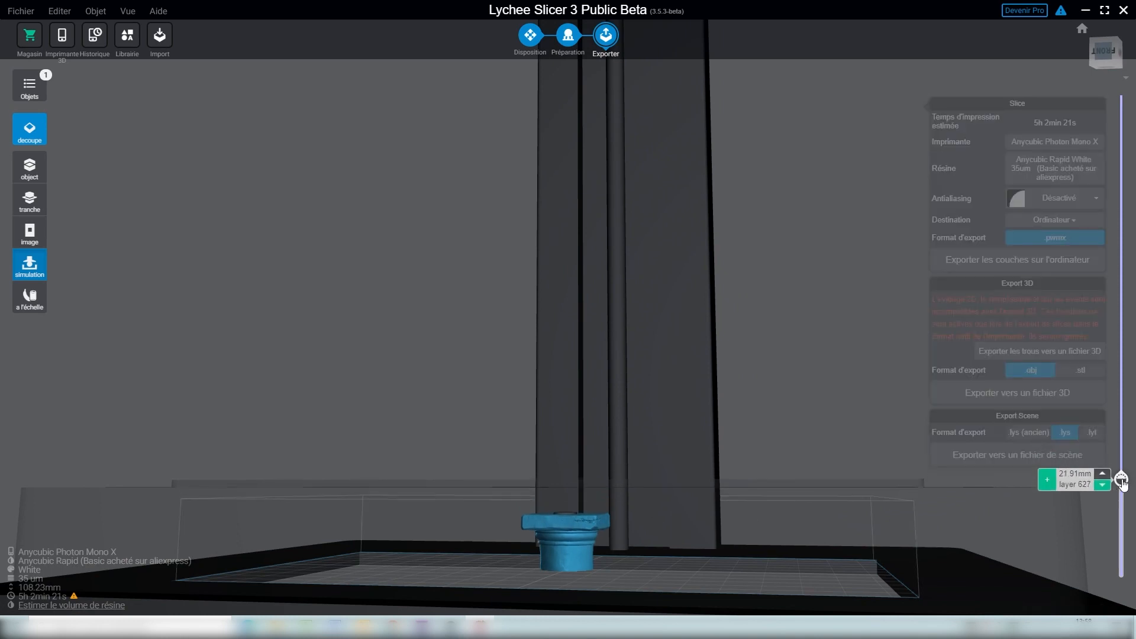
pyautogui.moveTo(621, 572); pyautogui.dragTo(569, 579, button='right')
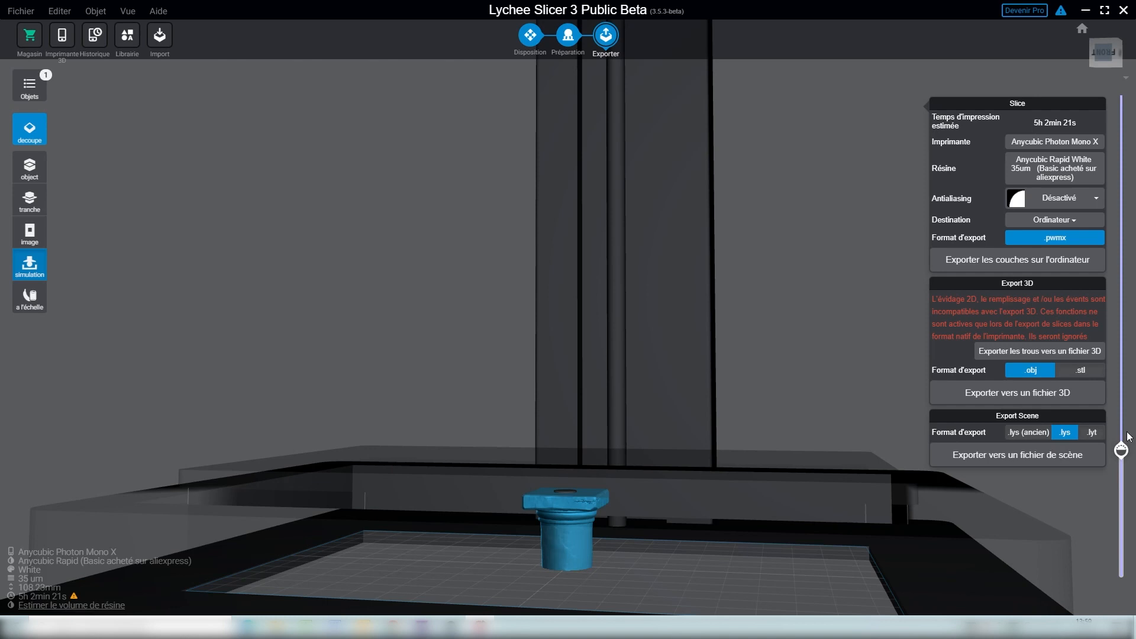
pyautogui.moveTo(1121, 451); pyautogui.dragTo(1122, 475)
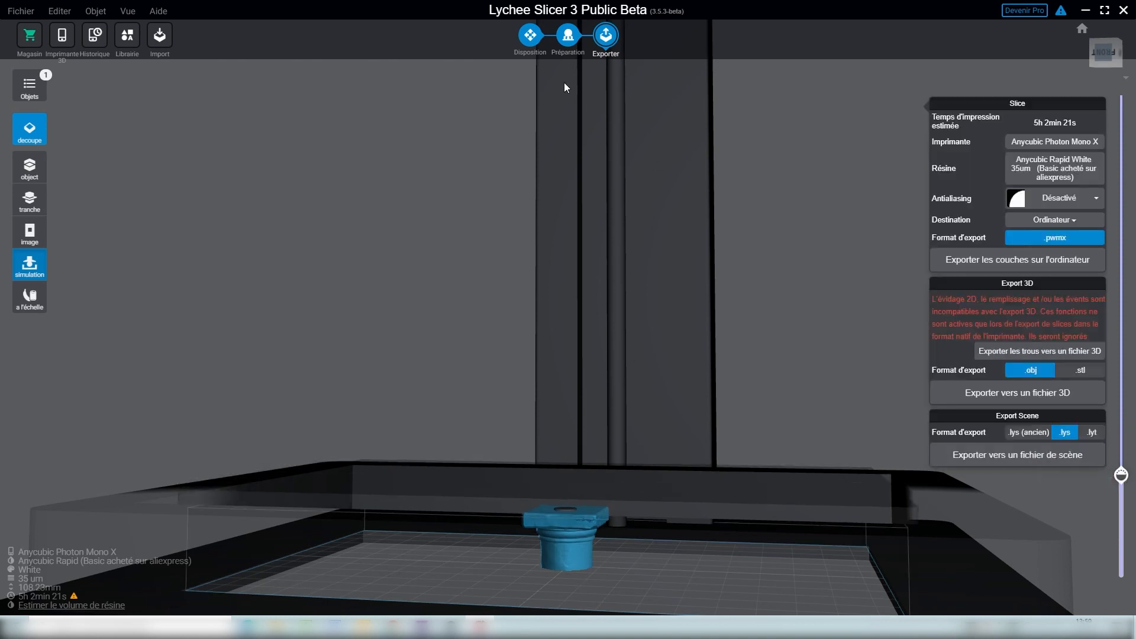
pyautogui.click(570, 36)
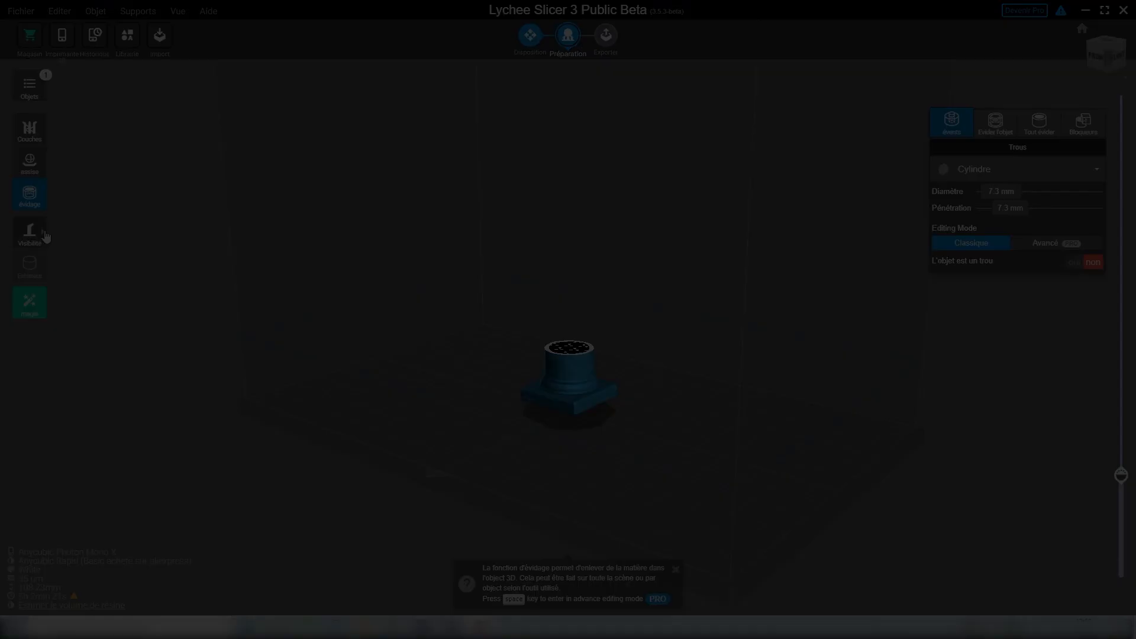